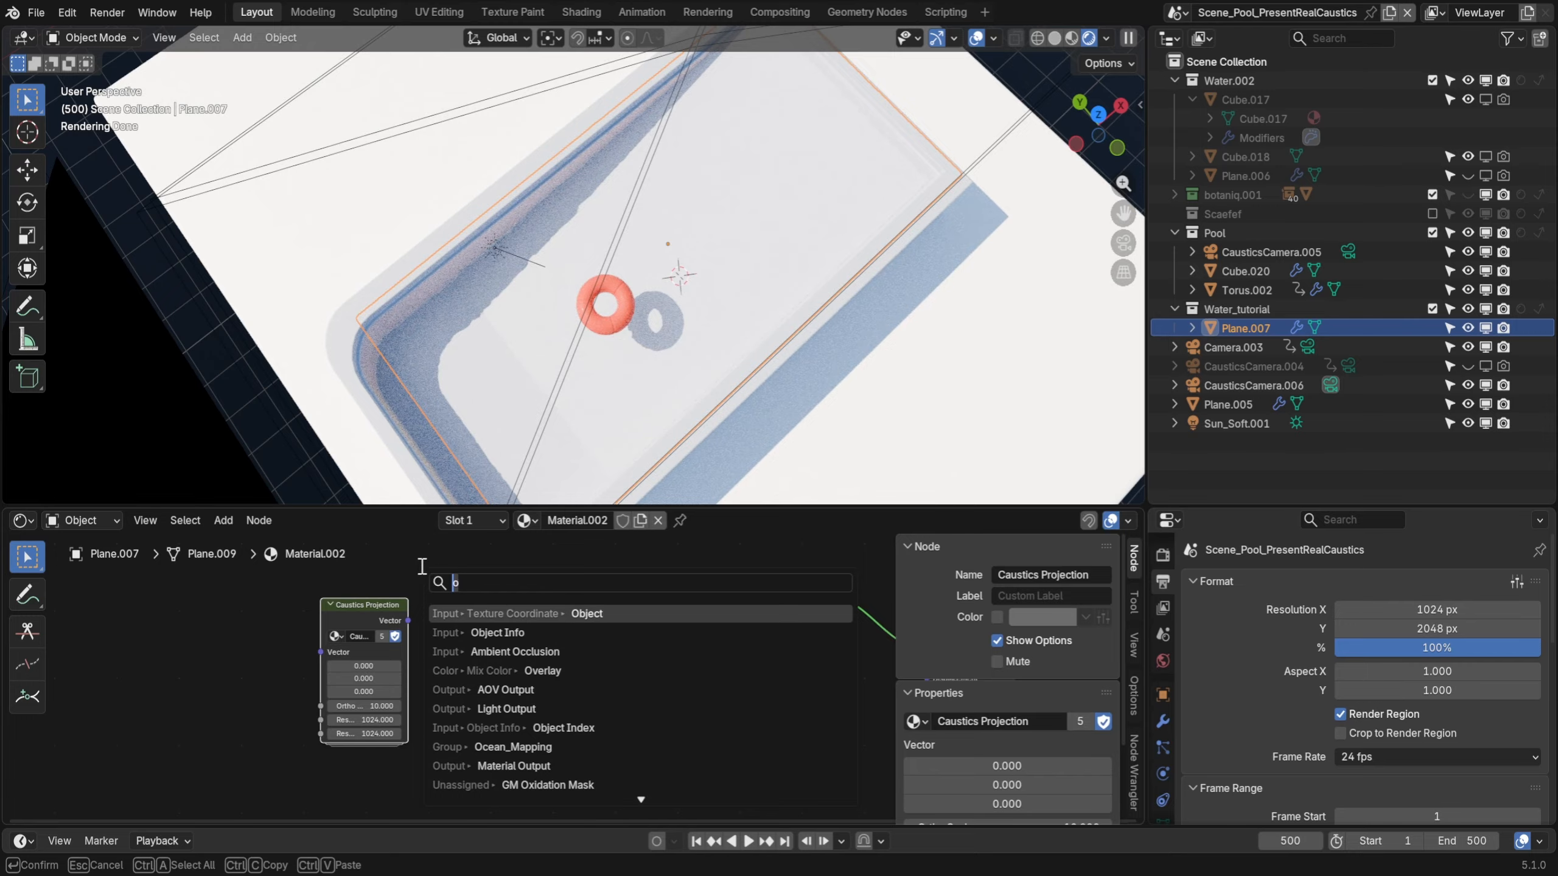
Add a Texture Coordinate node with an Object output beside the Caustics Projection node in Plane.007's material
click(562, 614)
click(130, 623)
middle_drag(221, 654, 290, 670)
scroll(290, 670, up, 2)
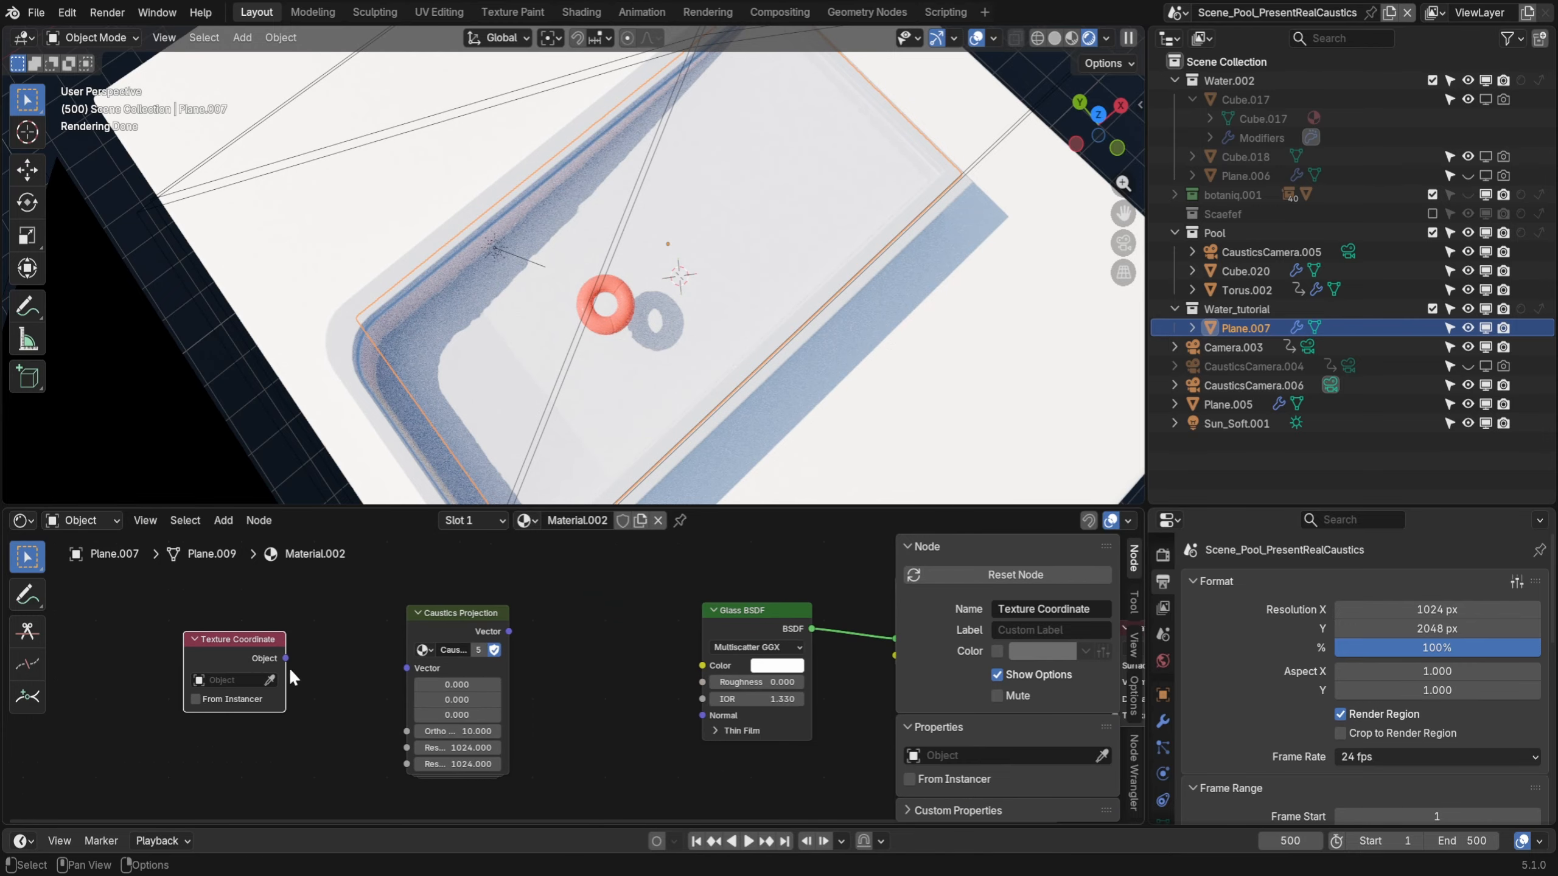
Set the Texture Coordinate node's object to CausticsCamera.006 and link its Object output to the Caustics Projection node's Vector input
click(248, 681)
click(269, 679)
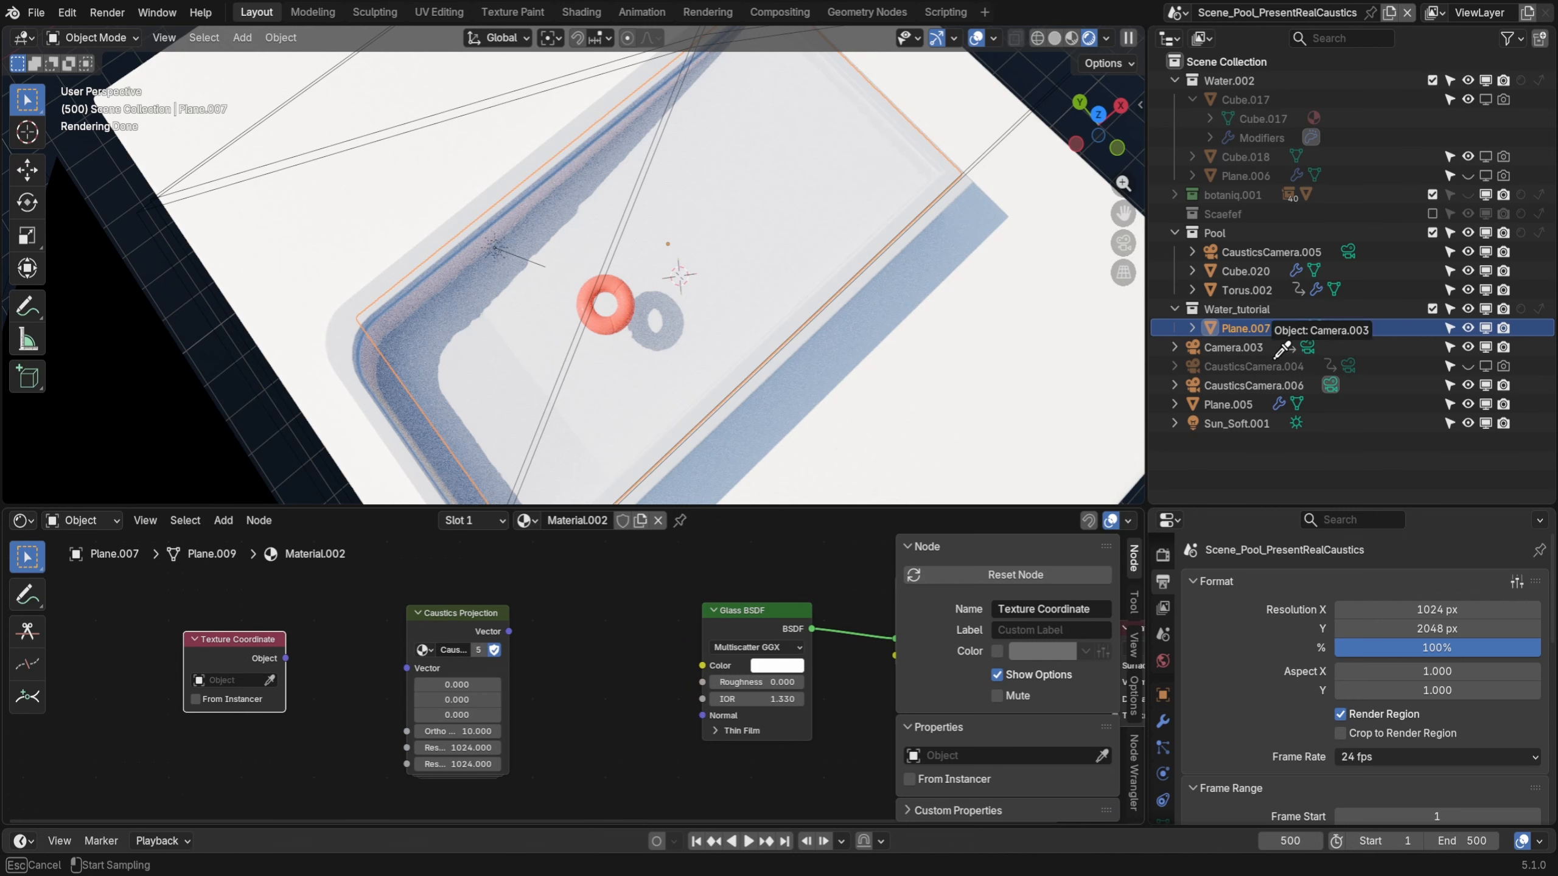
click(1291, 387)
scroll(577, 342, down, 3)
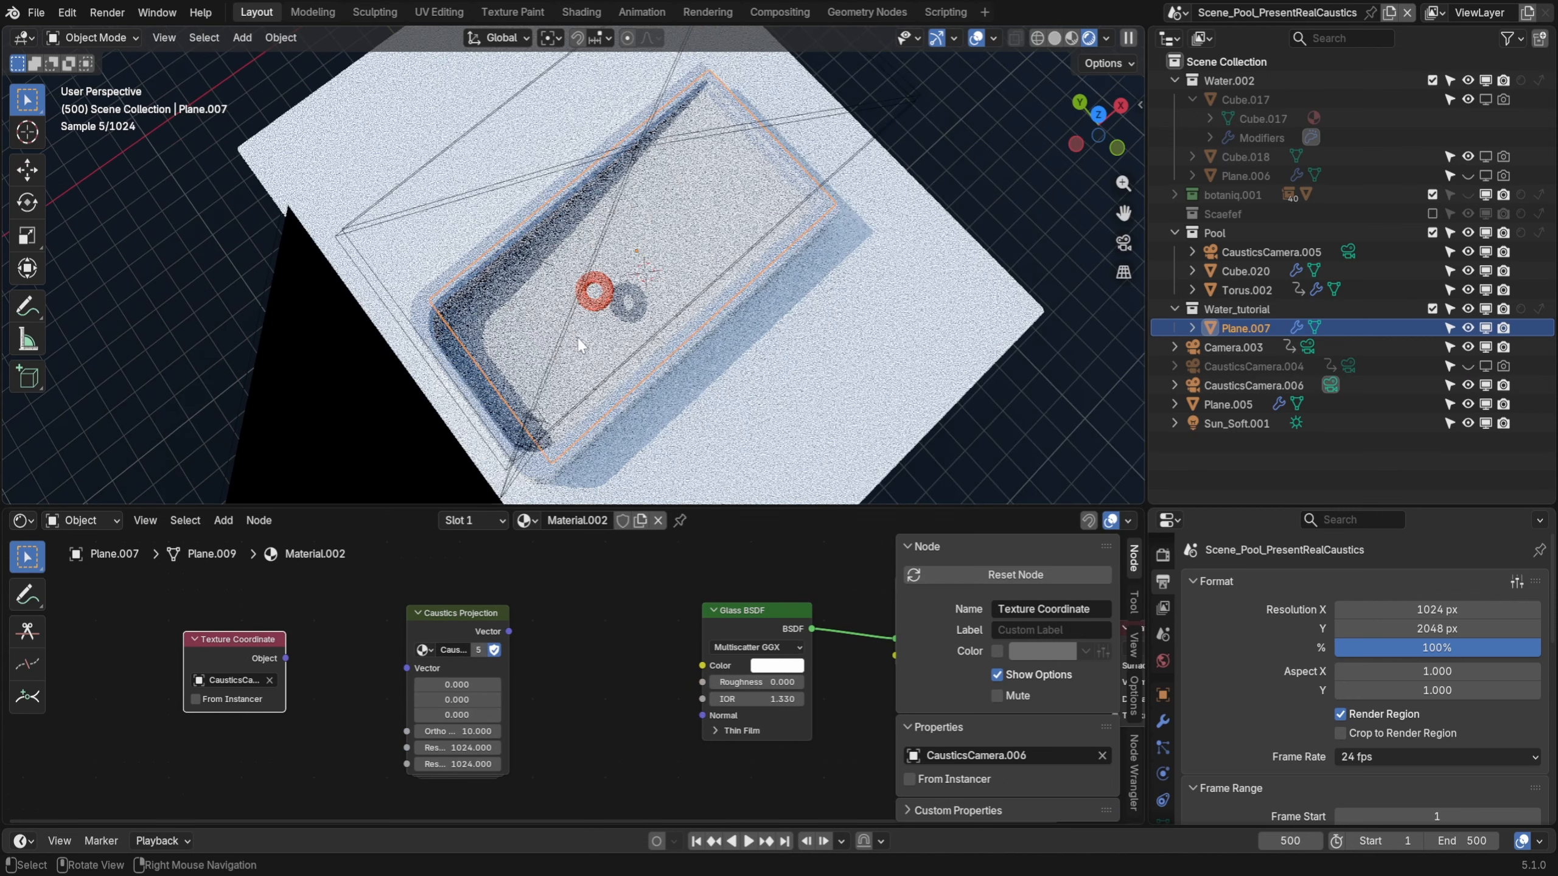
middle_drag(577, 341, 672, 338)
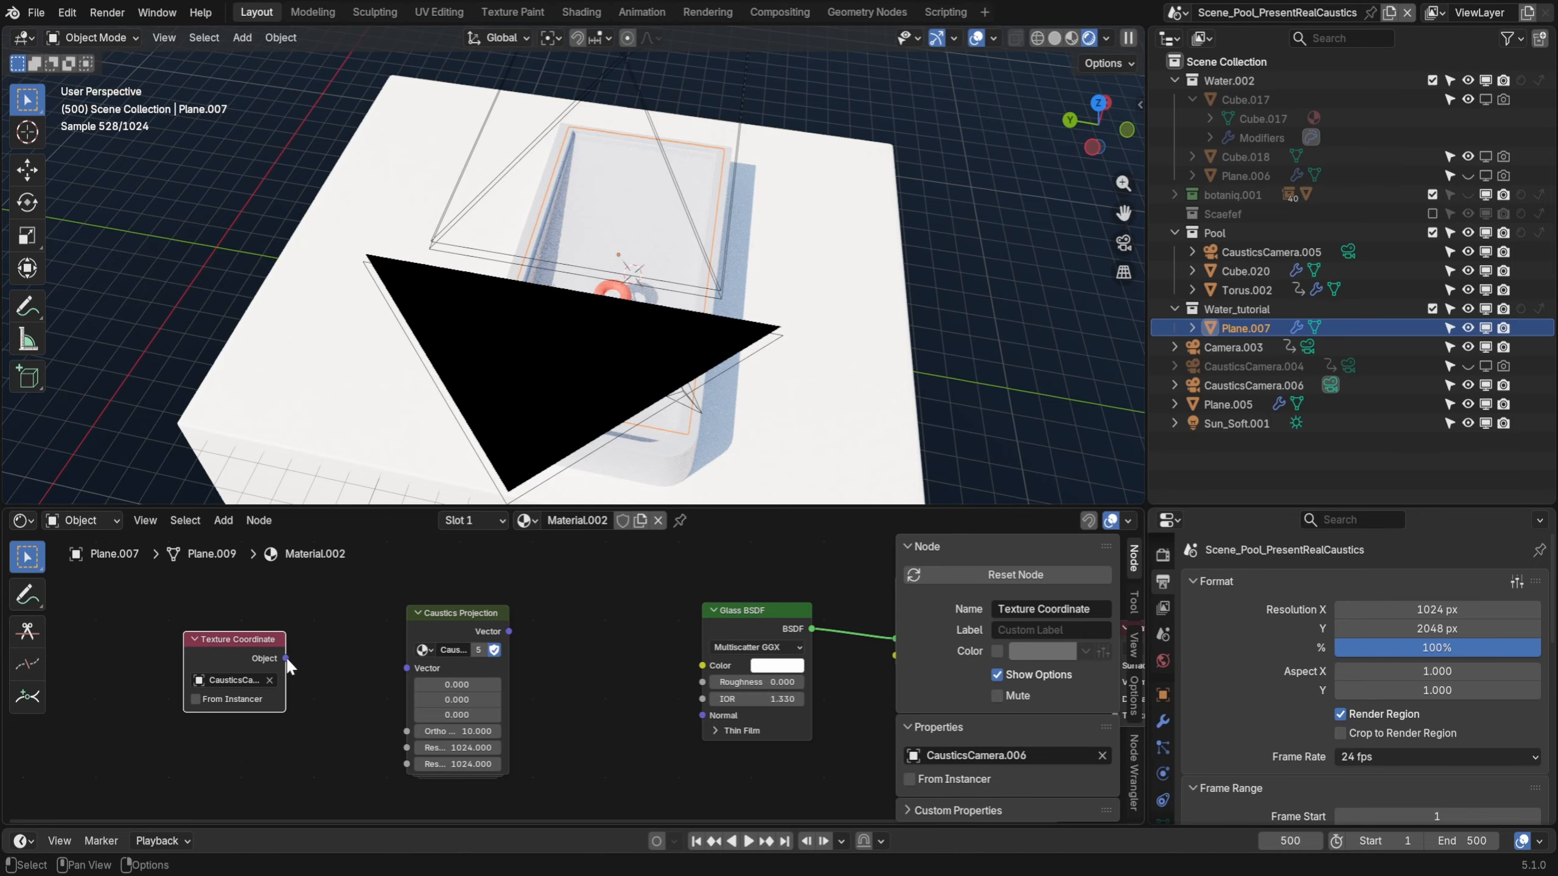
drag(286, 659, 406, 667)
middle_drag(607, 709, 608, 699)
click(447, 612)
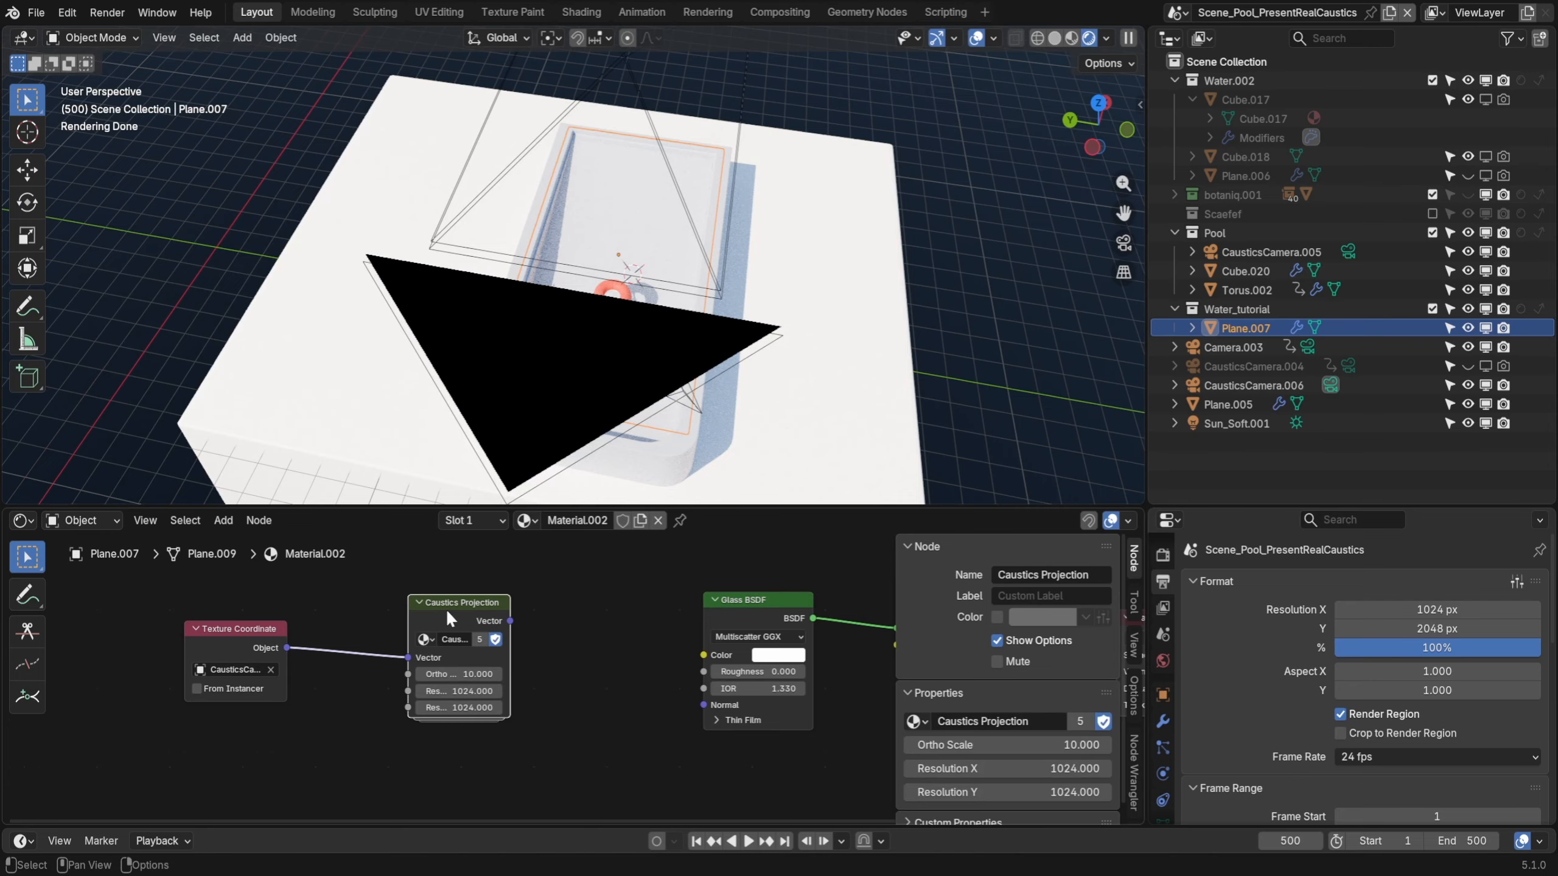
key(Tab)
scroll(515, 629, down, 2)
shift+middle_drag(432, 630, 524, 616)
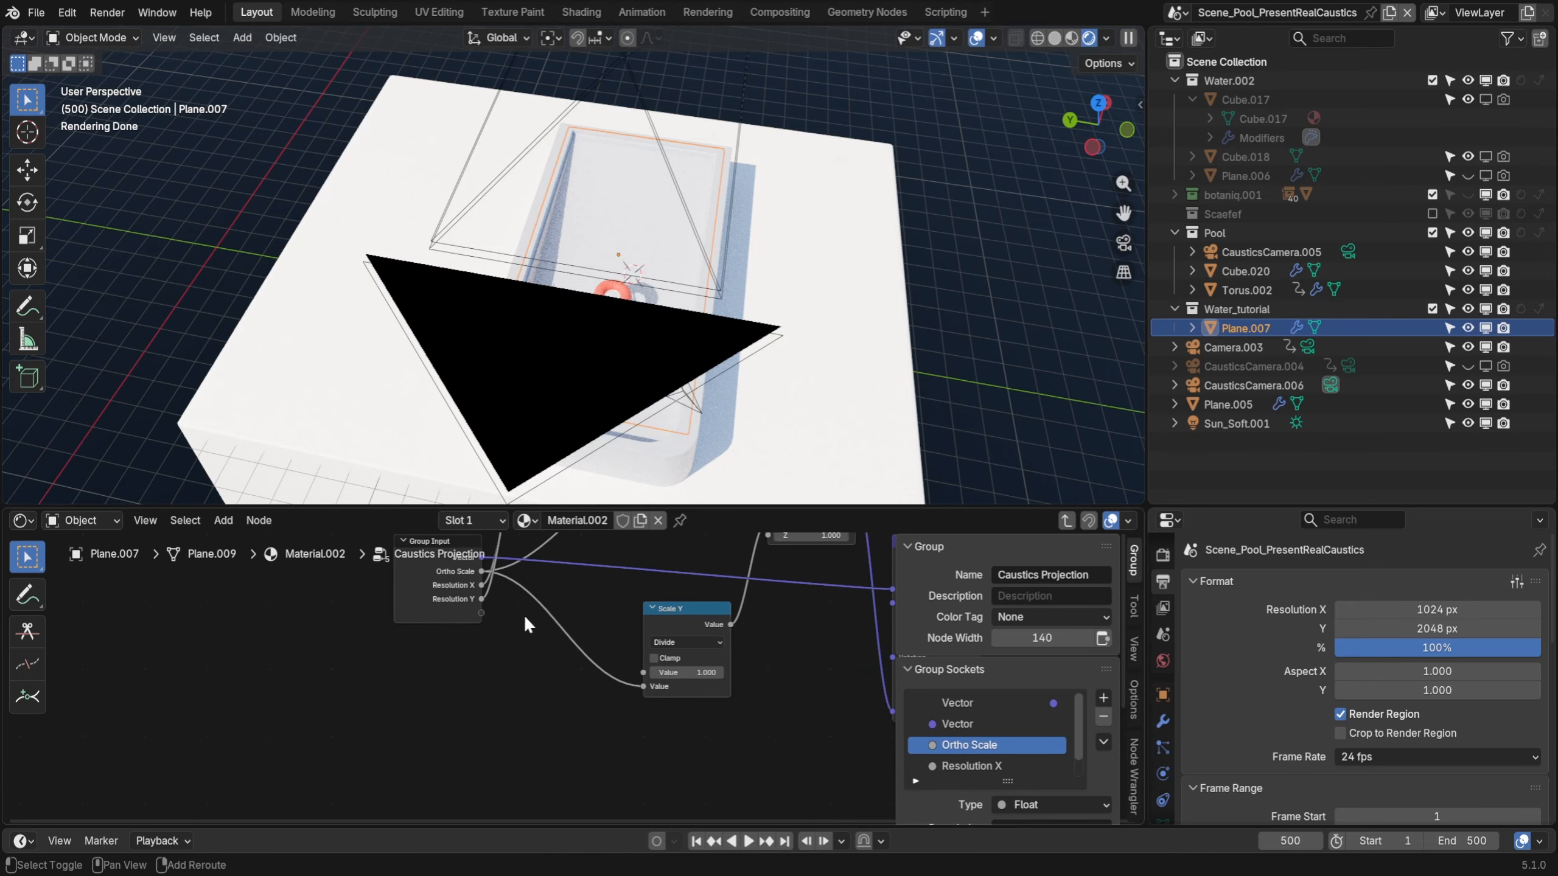
key(shift+a)
text(coo)
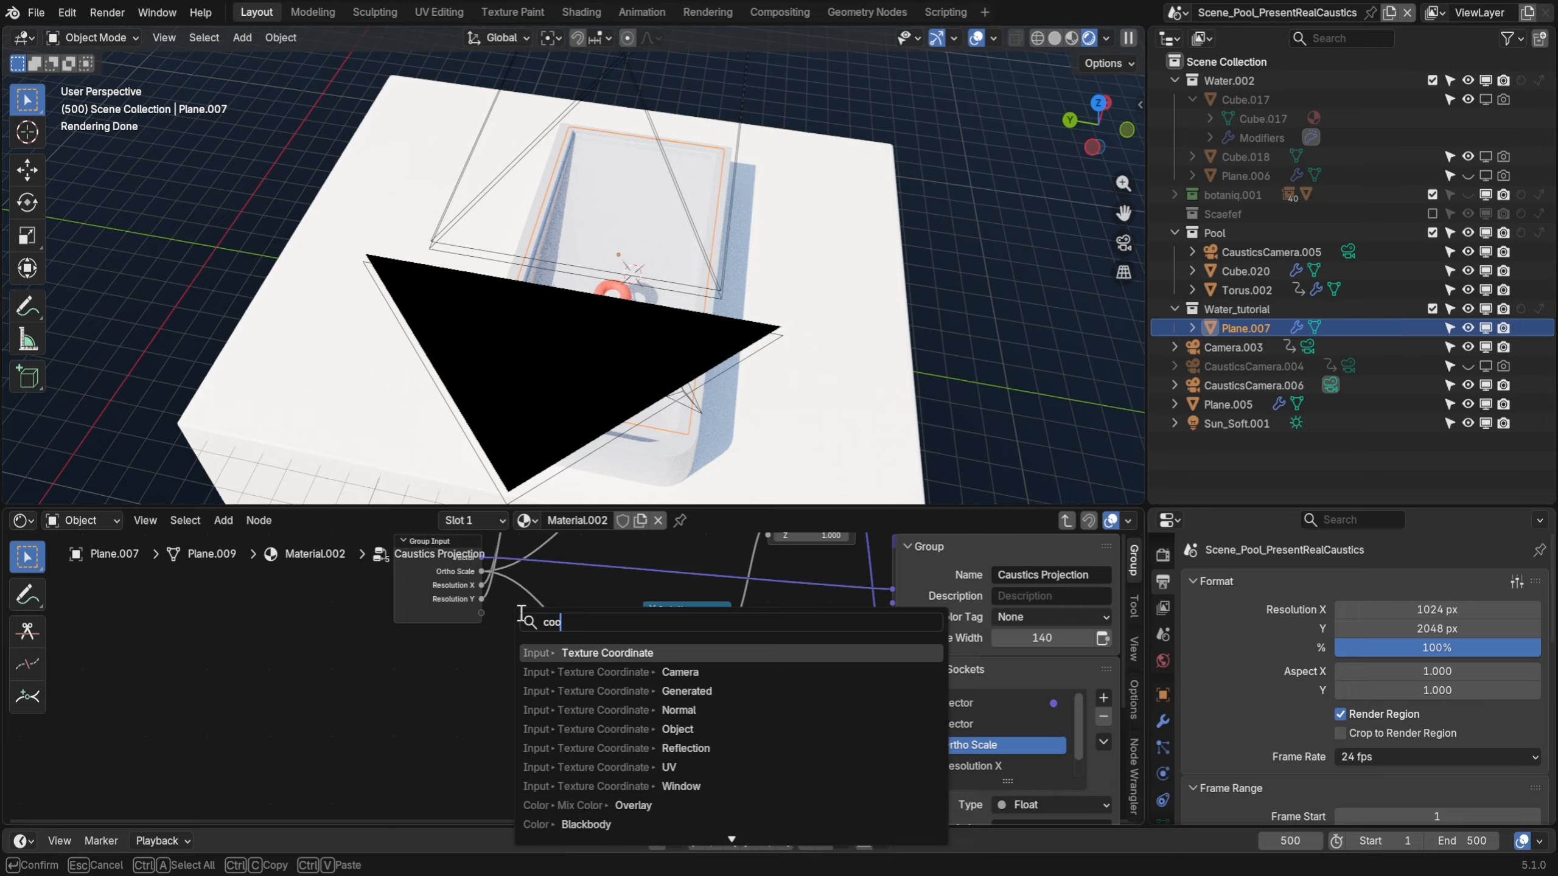
text(r)
click(579, 651)
click(404, 660)
key(ctrl+z)
key(ctrl+z)
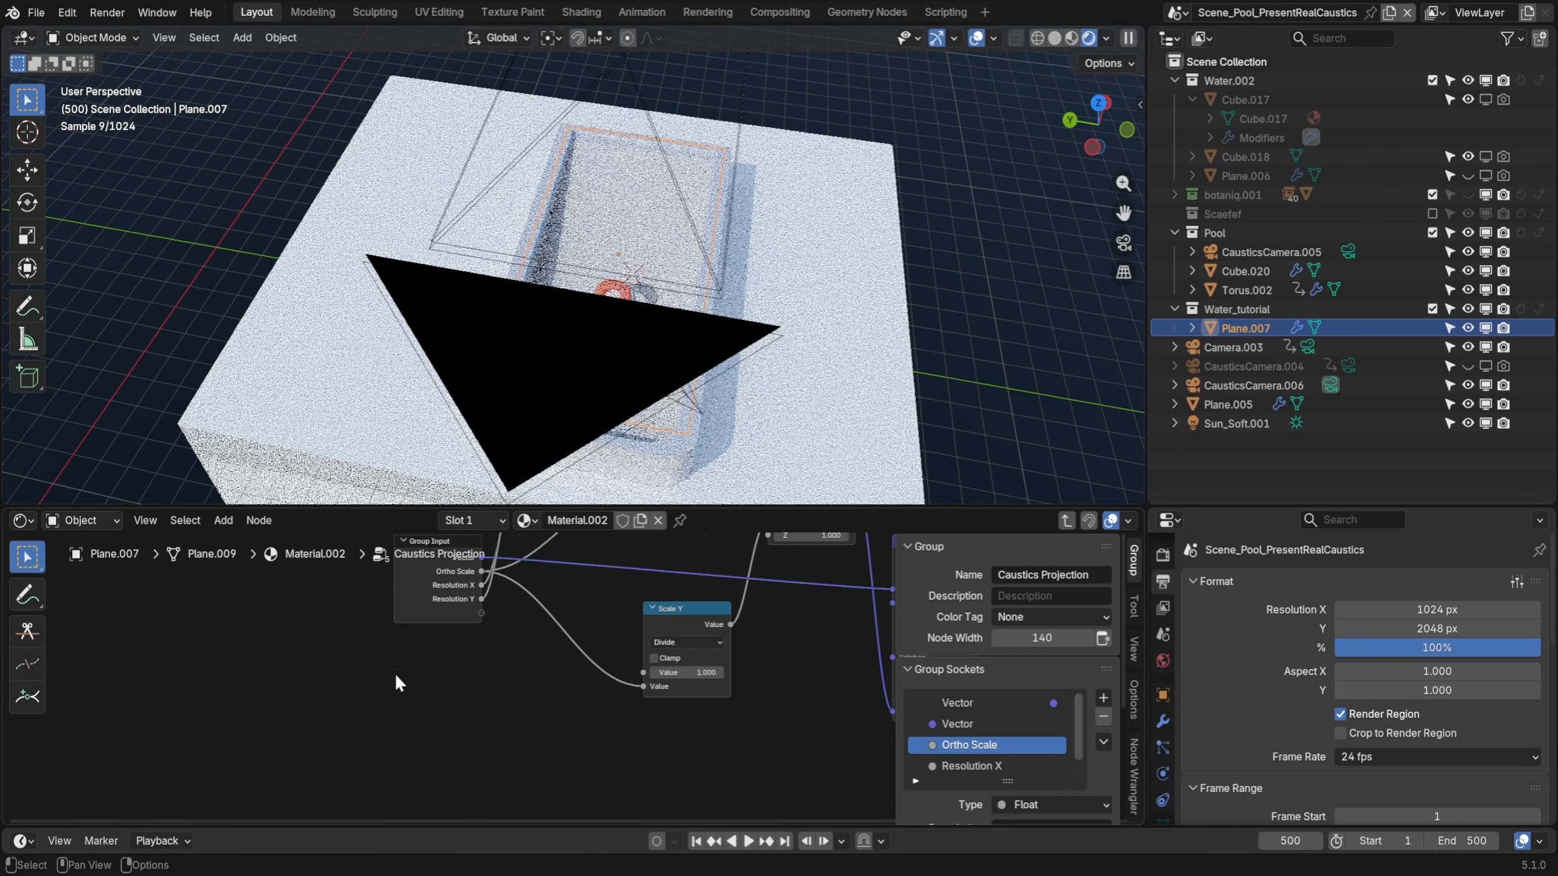
key(Tab)
scroll(1158, 749, down, 3)
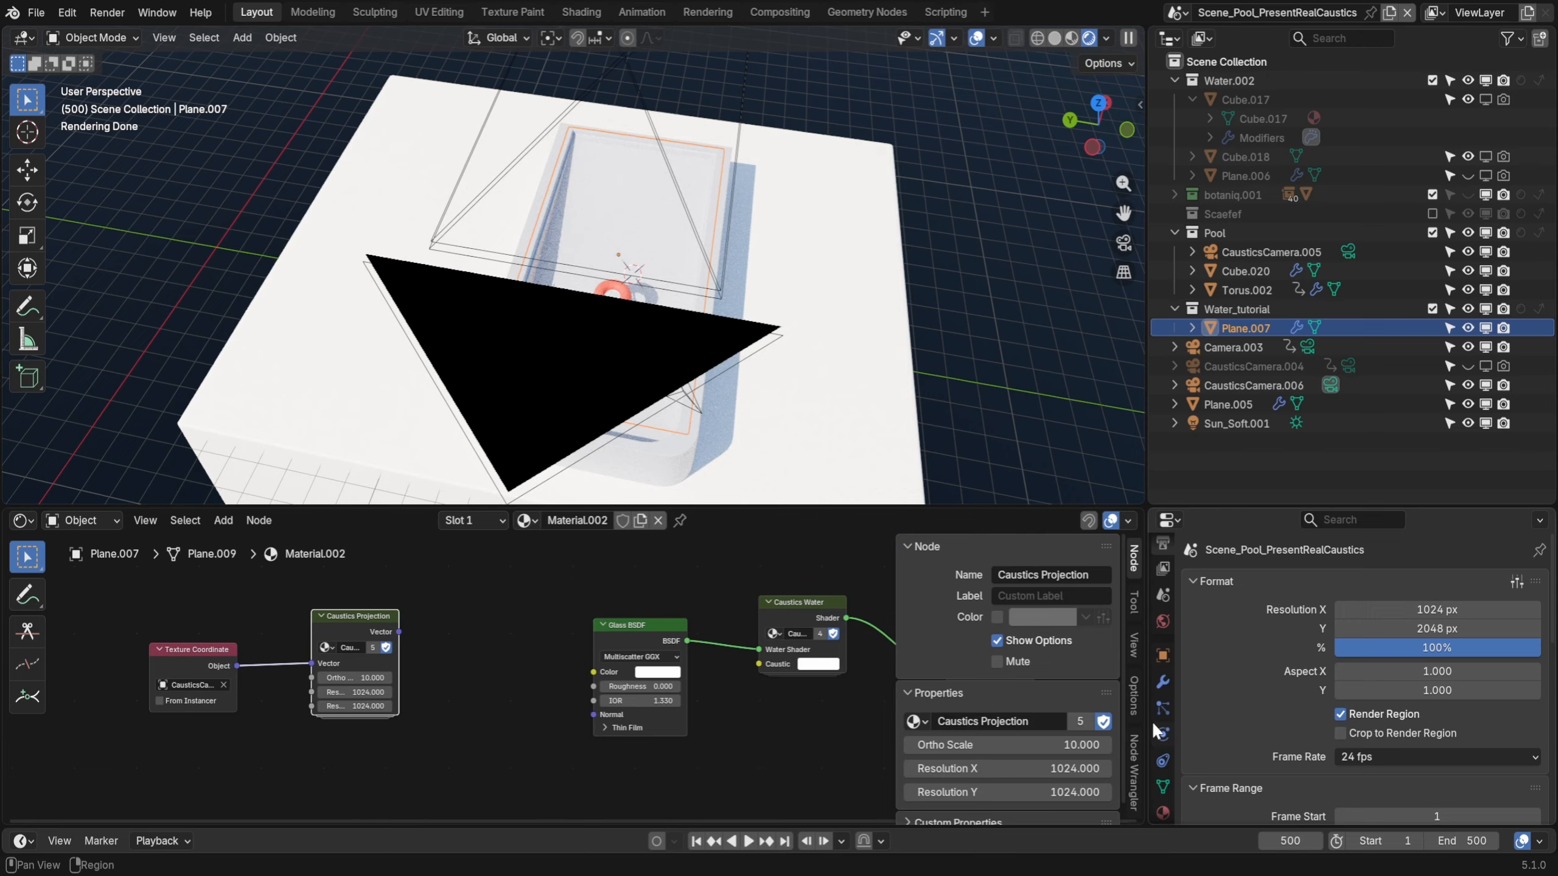
Copy CausticsCamera.006's orthographic scale of 14 into the Ortho Scale of Plane.007's Caustics Projection node
click(1256, 380)
click(1162, 774)
click(1427, 676)
key(Return)
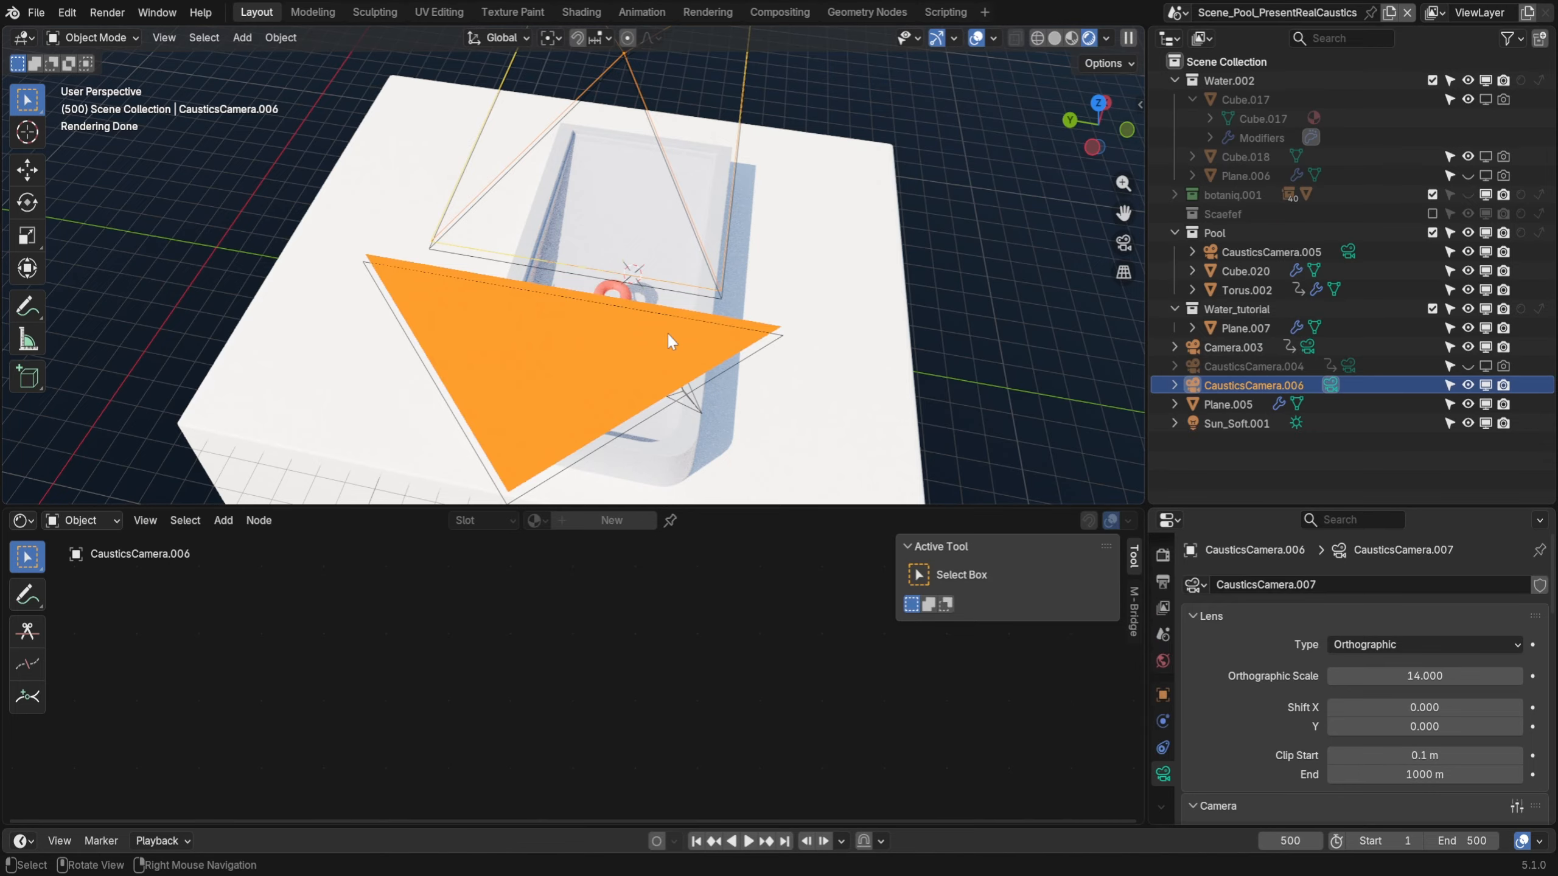
click(1233, 404)
click(1236, 424)
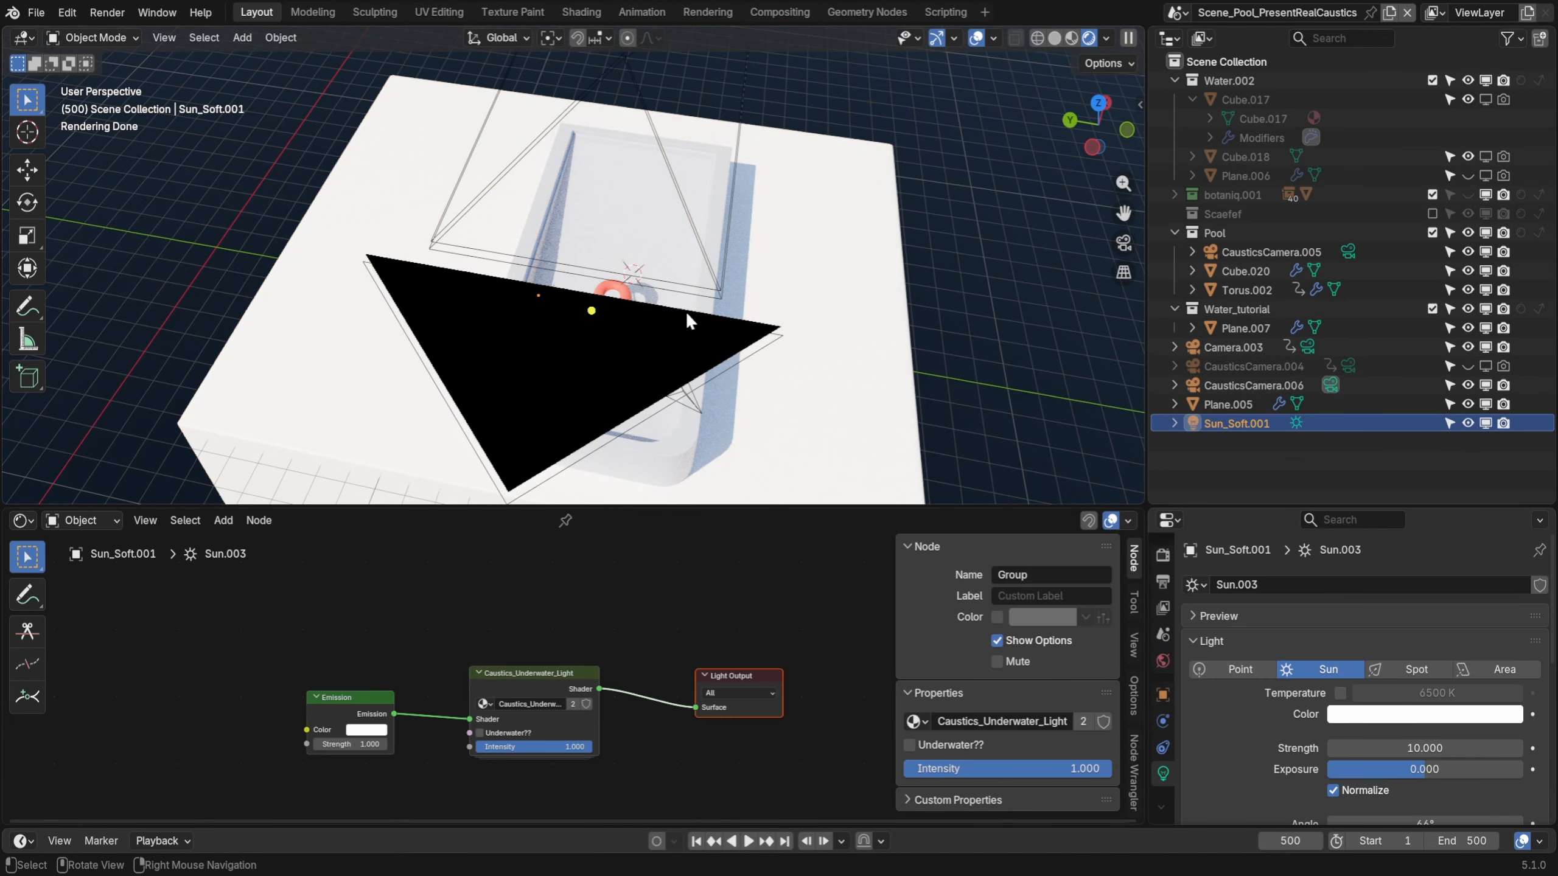
click(609, 228)
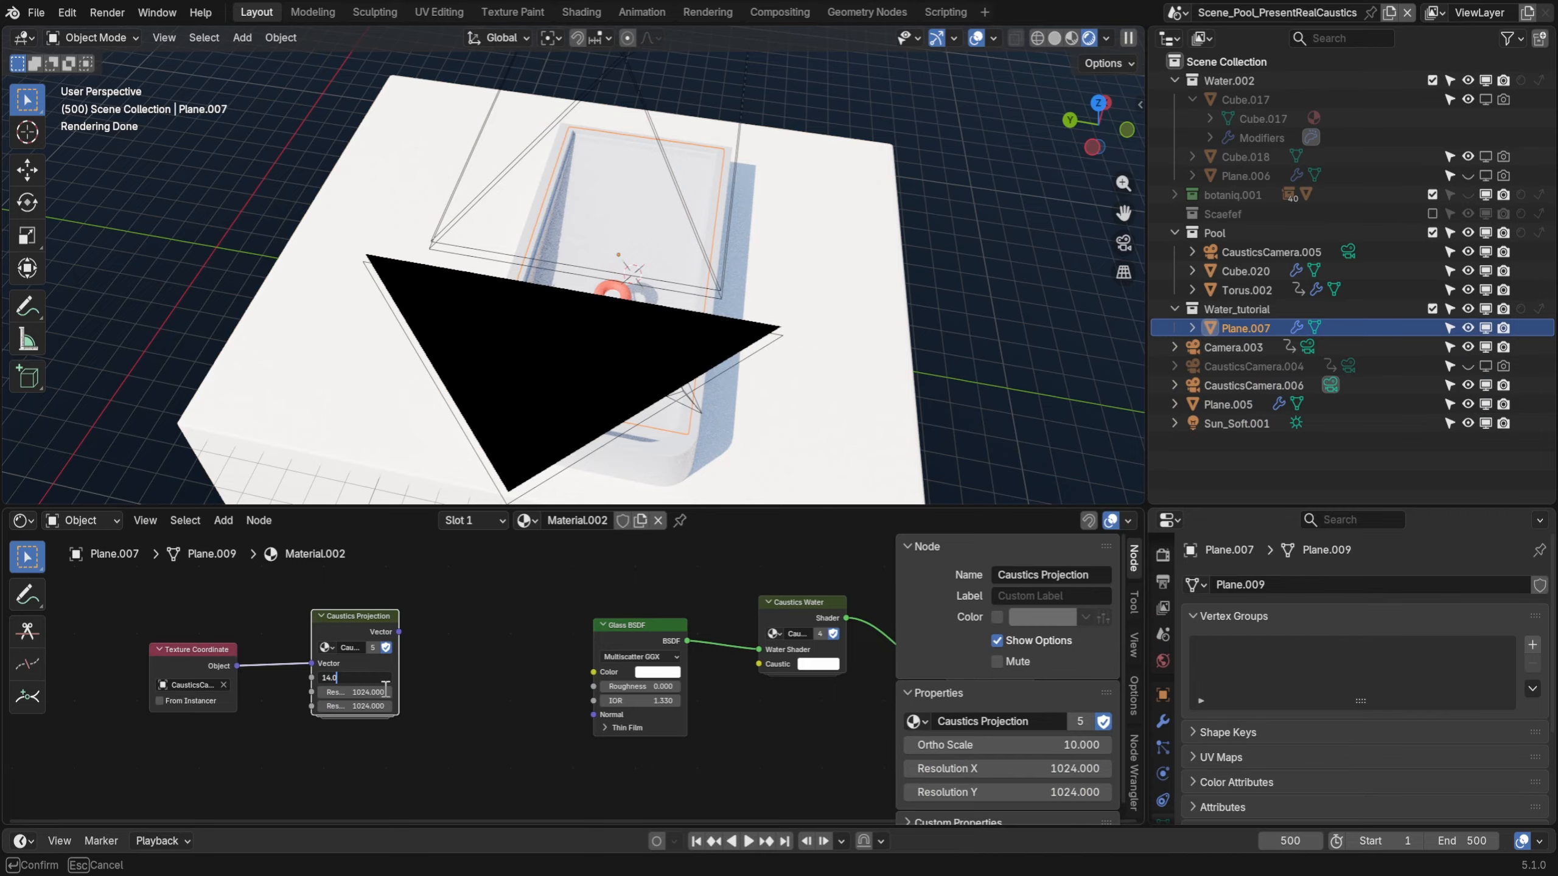
key(Return)
Match the Caustics Projection node to the caustics output resolution, with Resolution X at 1024 and Resolution Y at 2048
key(n)
scroll(895, 321, down, 2)
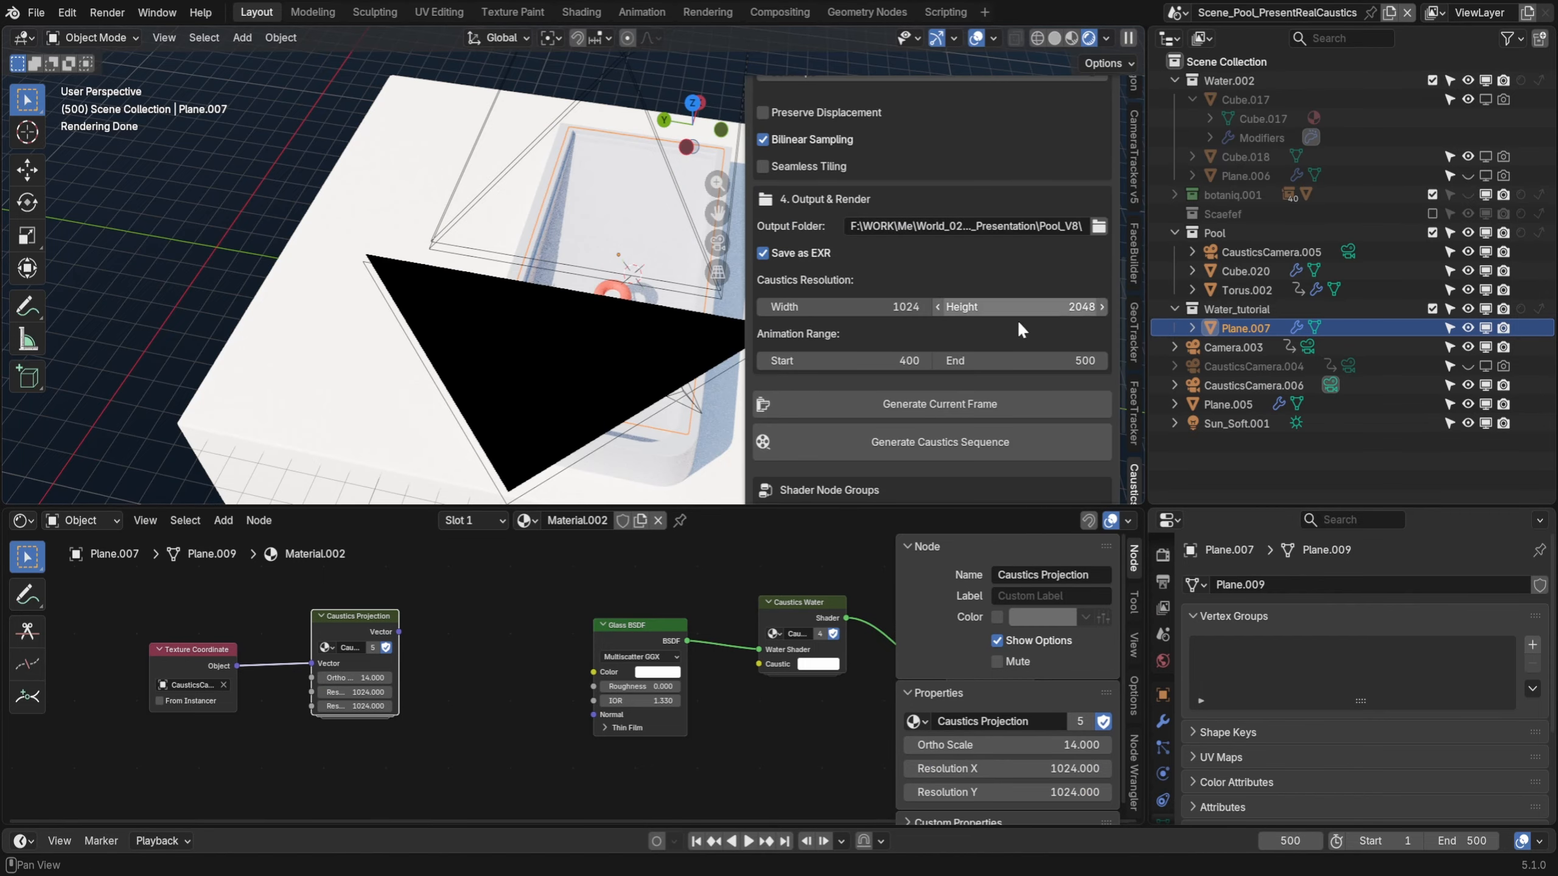
double_click(356, 691)
double_click(362, 706)
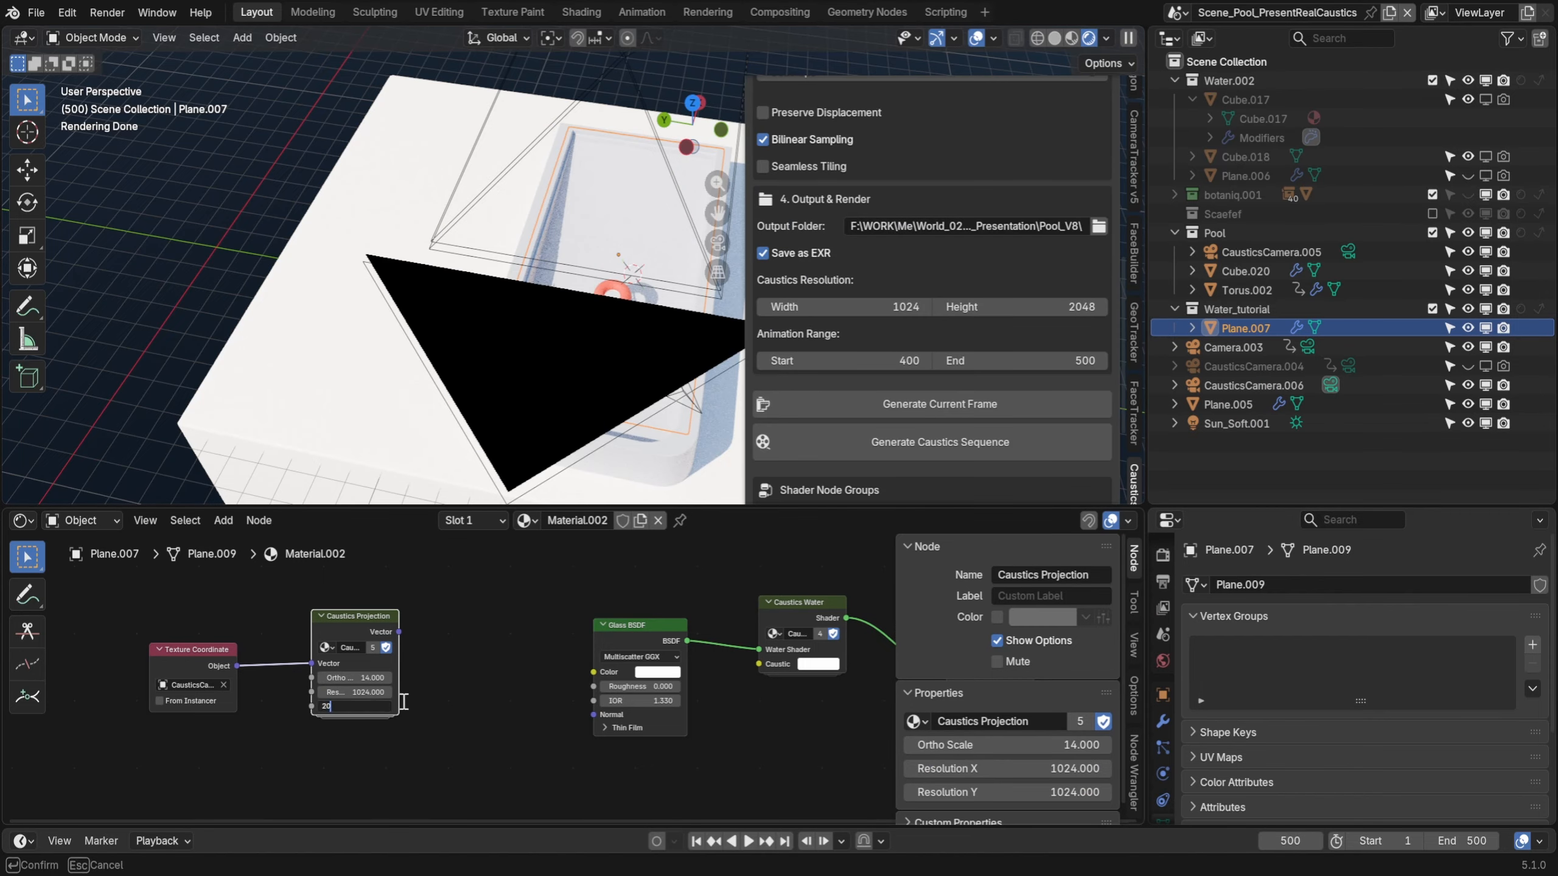
key(Return)
drag(378, 622, 373, 623)
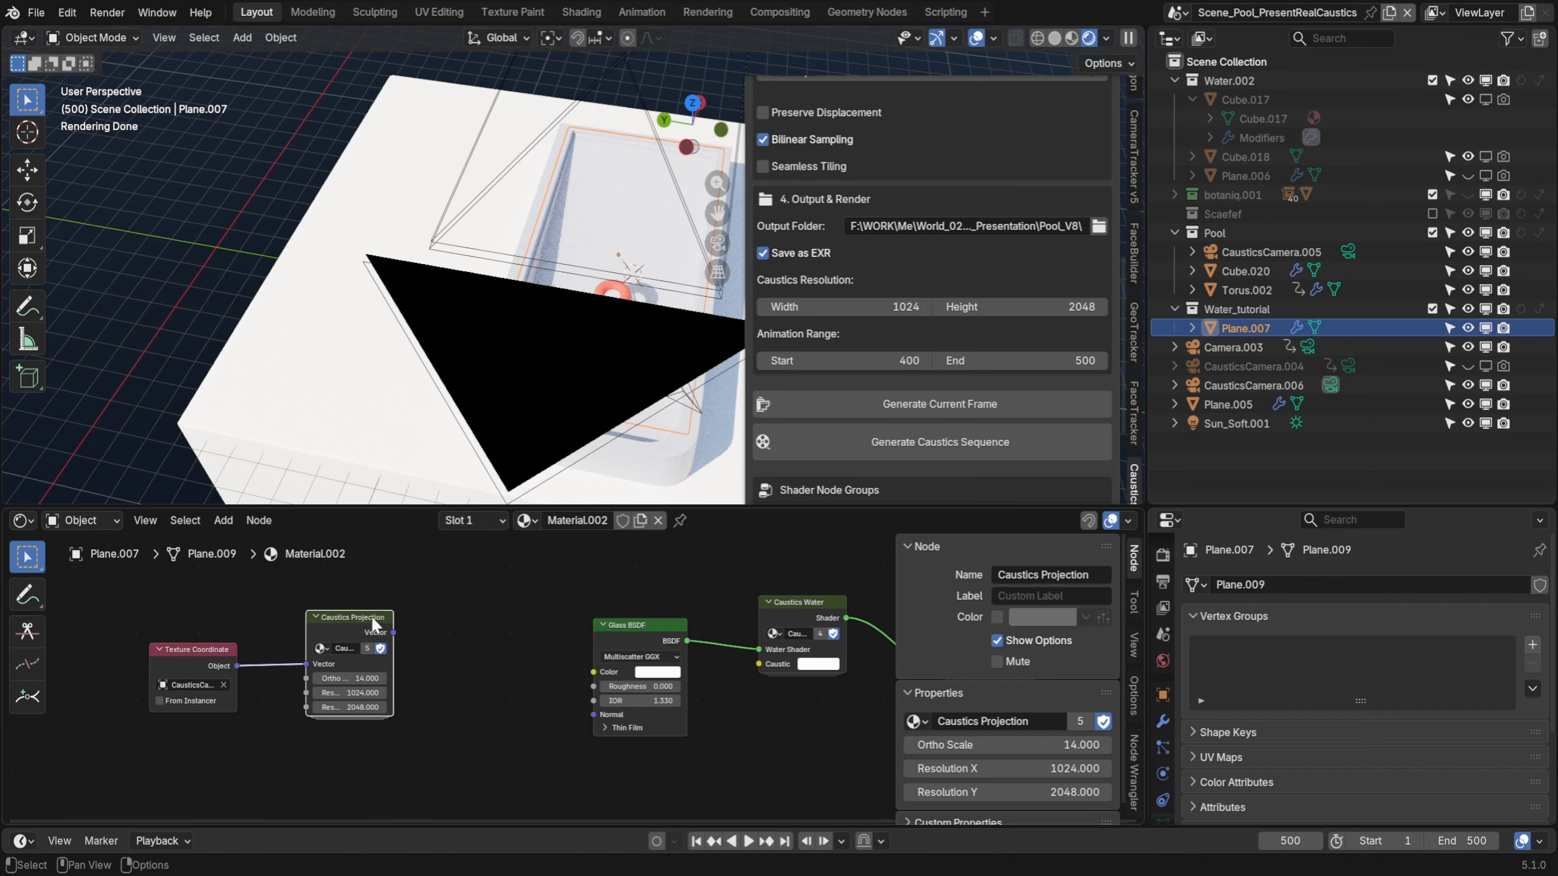
Save the file and enlarge the 3D viewport above the node editor
middle_drag(542, 286, 638, 276)
key(ctrl+s)
drag(702, 507, 702, 566)
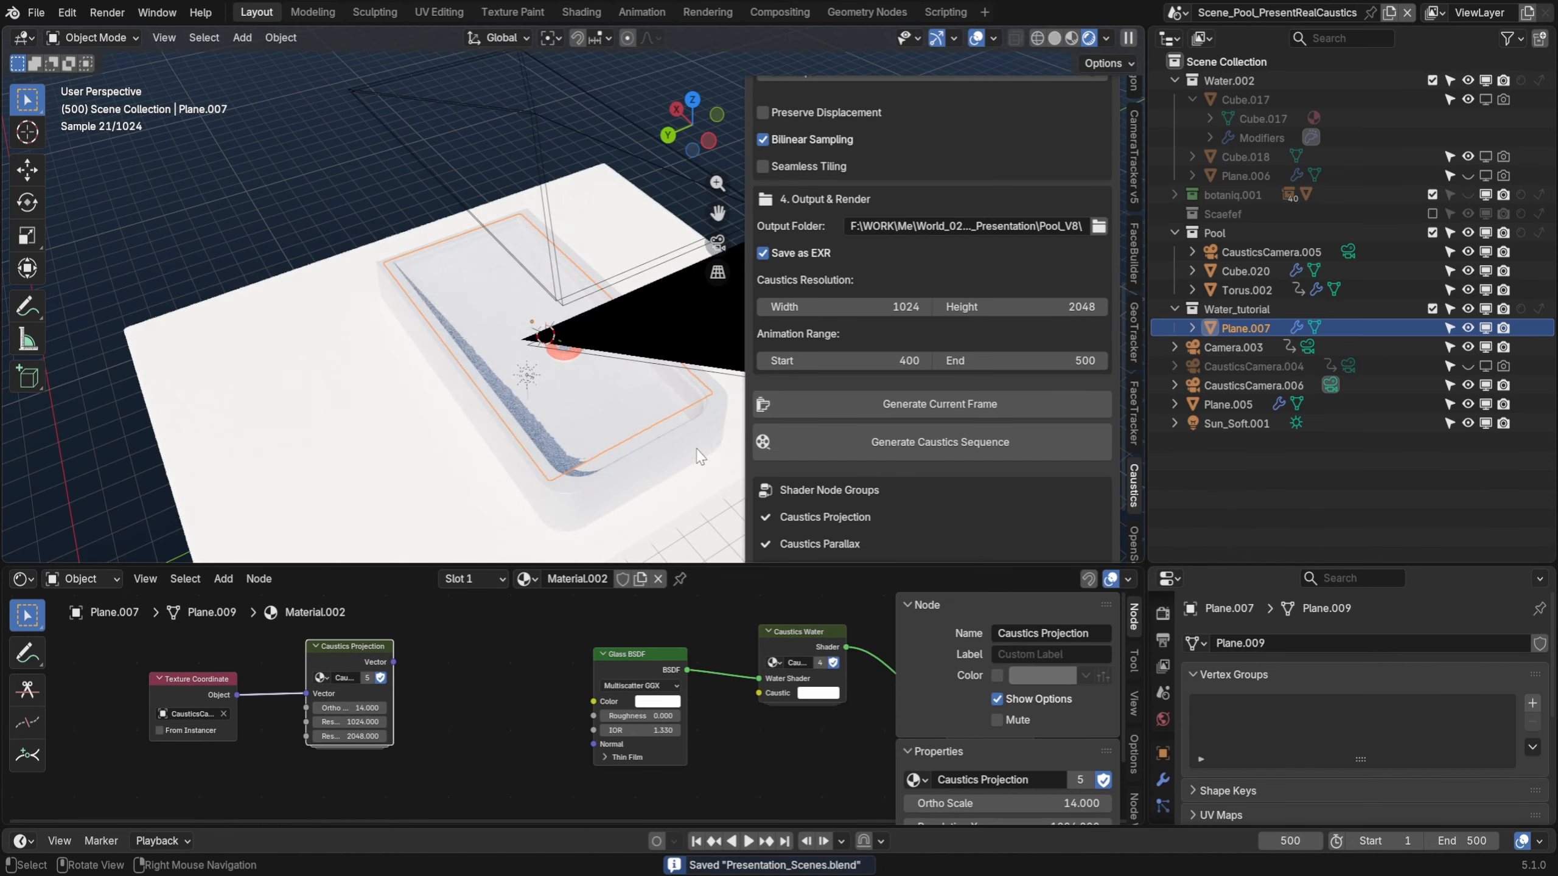
key(n)
key(n)
Look through the scene camera and make Camera.003 the active camera
key(KP_0)
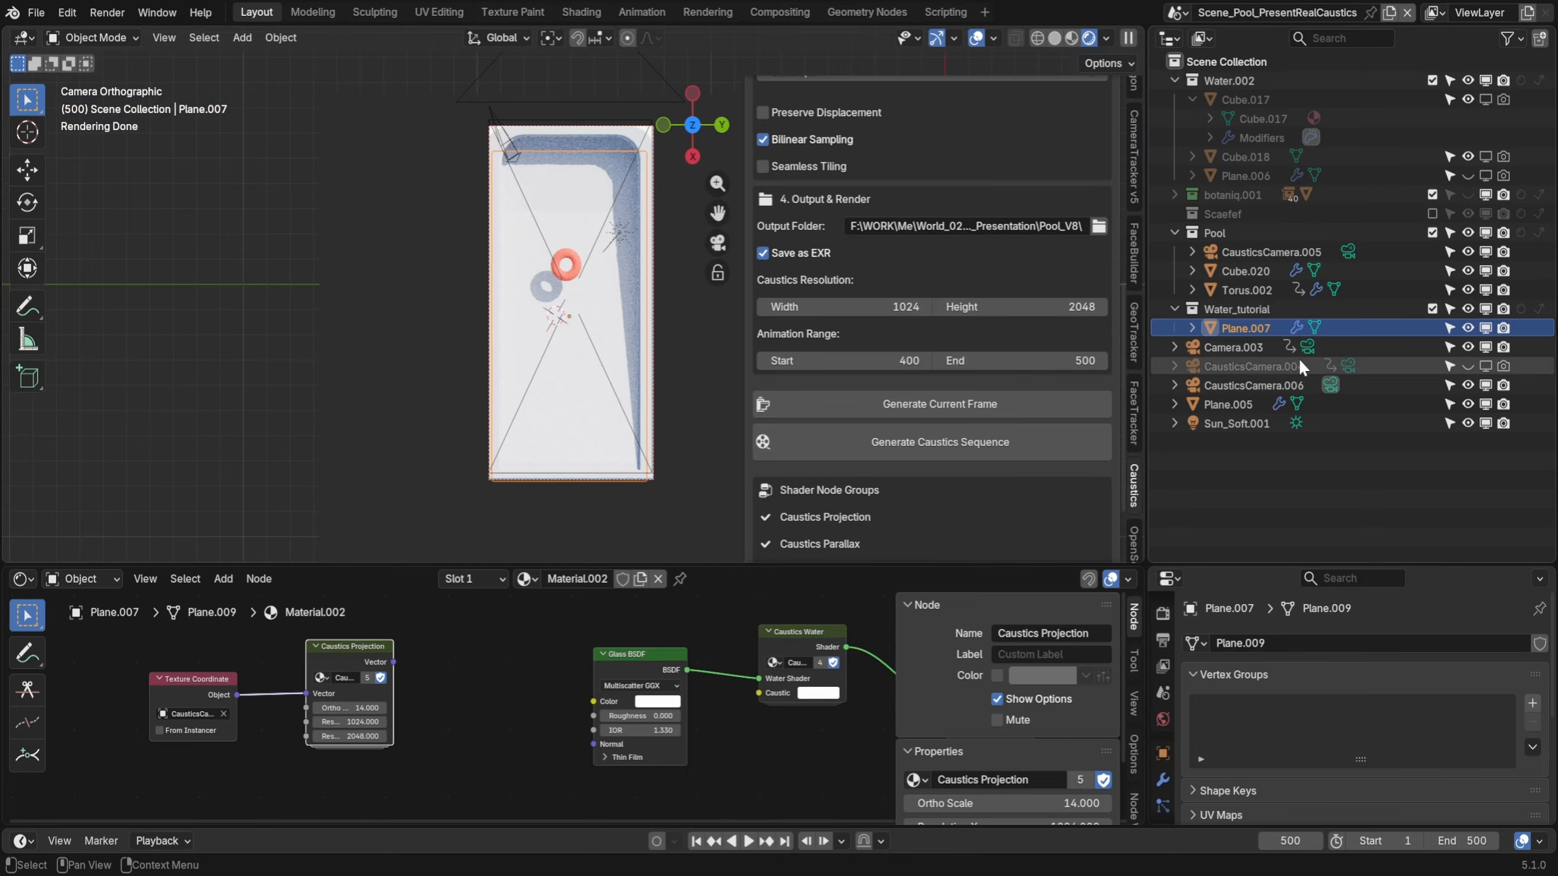
click(1239, 347)
click(1308, 348)
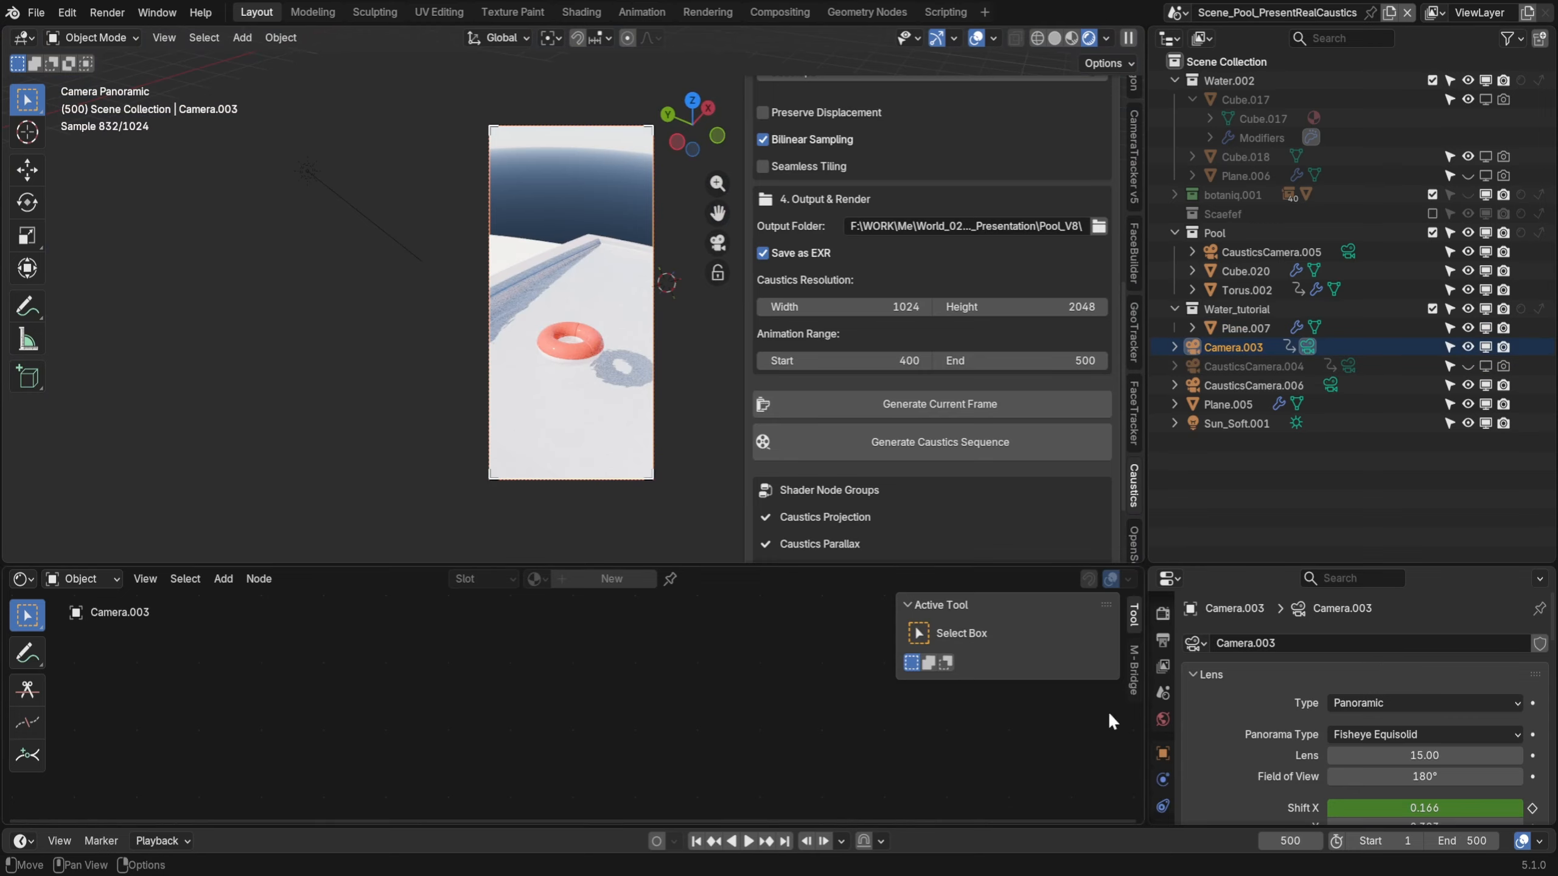
Set the render resolution to 1579 × 986 px and generate the caustics for the current frame
click(1162, 640)
drag(1374, 668, 1301, 668)
mouse_move(1435, 668)
mouse_down()
mouse_move(1503, 668)
mouse_move(1343, 686)
mouse_move(1417, 684)
mouse_up()
scroll(615, 389, up, 2)
shift+middle_drag(615, 388, 510, 388)
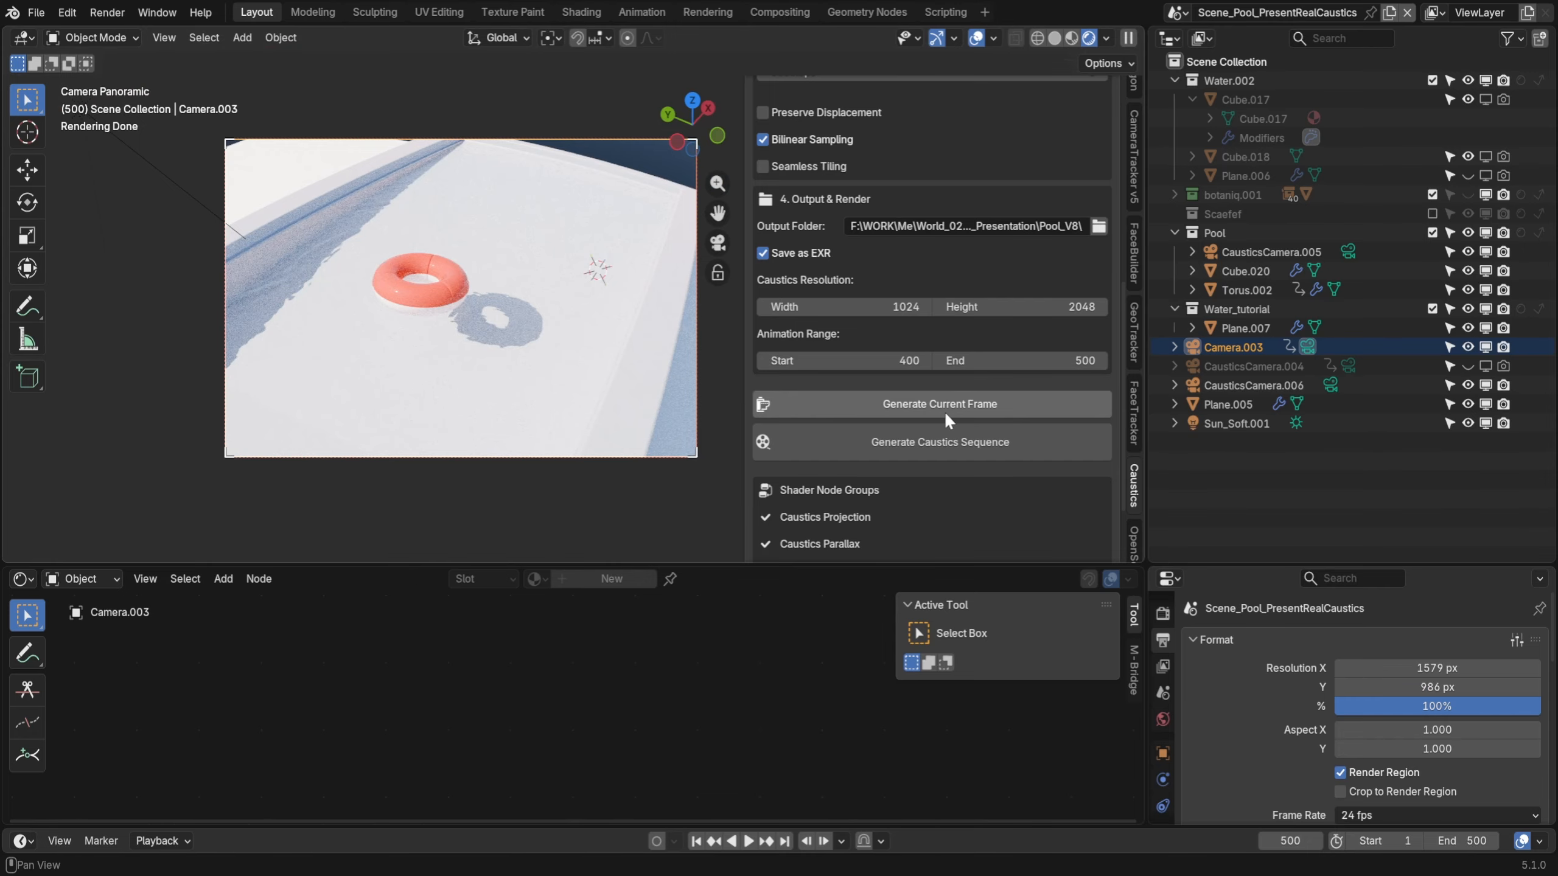
click(944, 409)
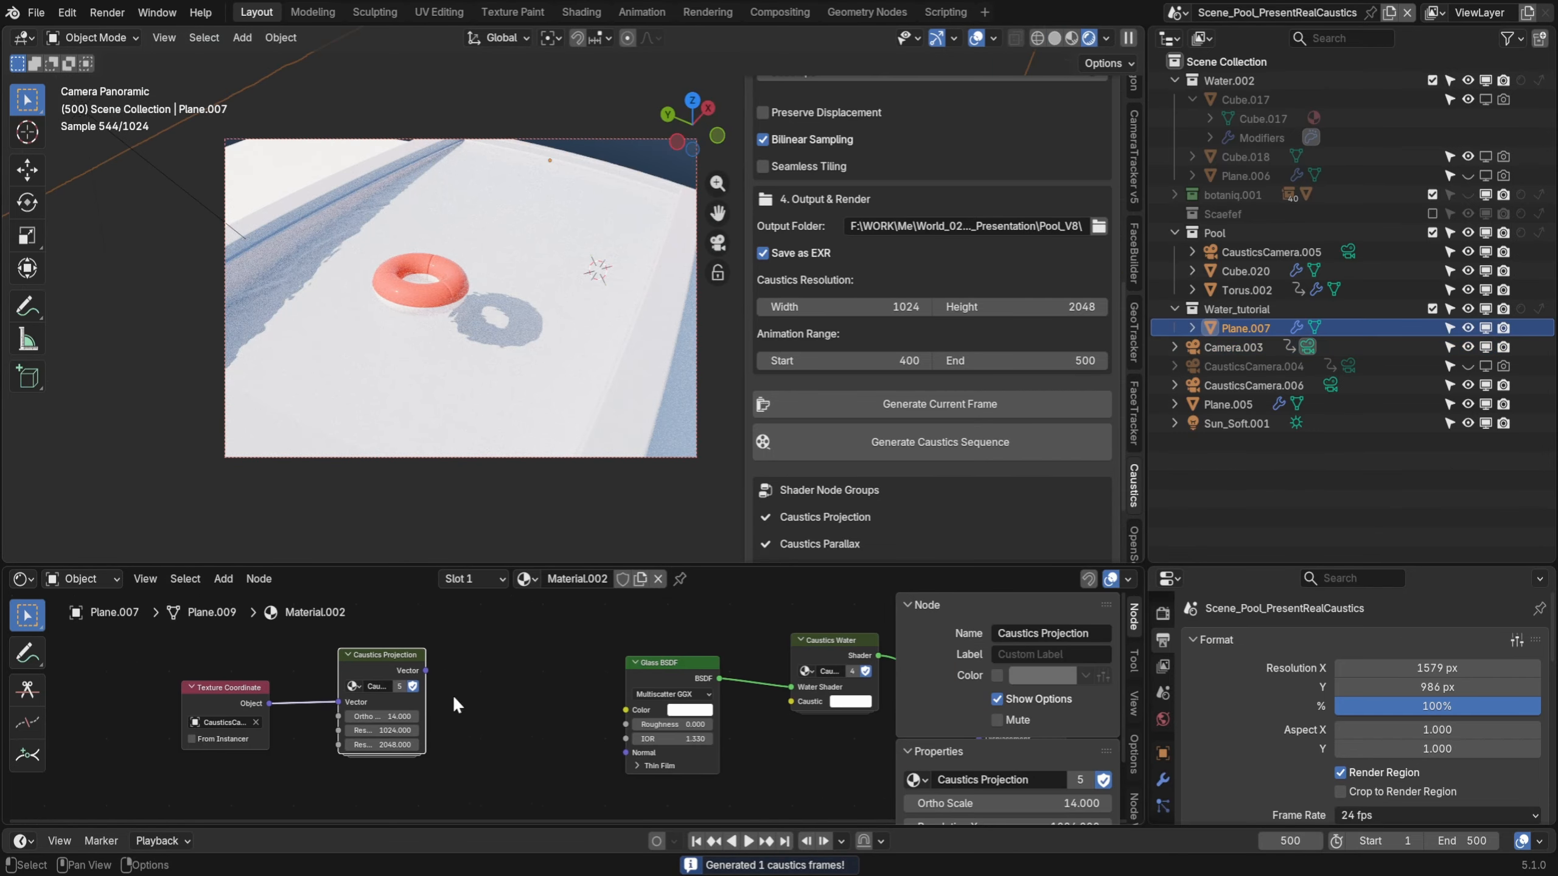
Add an Image Texture node to Plane.007's material and link the Caustics Projection node's Vector output to its Vector input
key(shift+a)
text(ima)
key(Return)
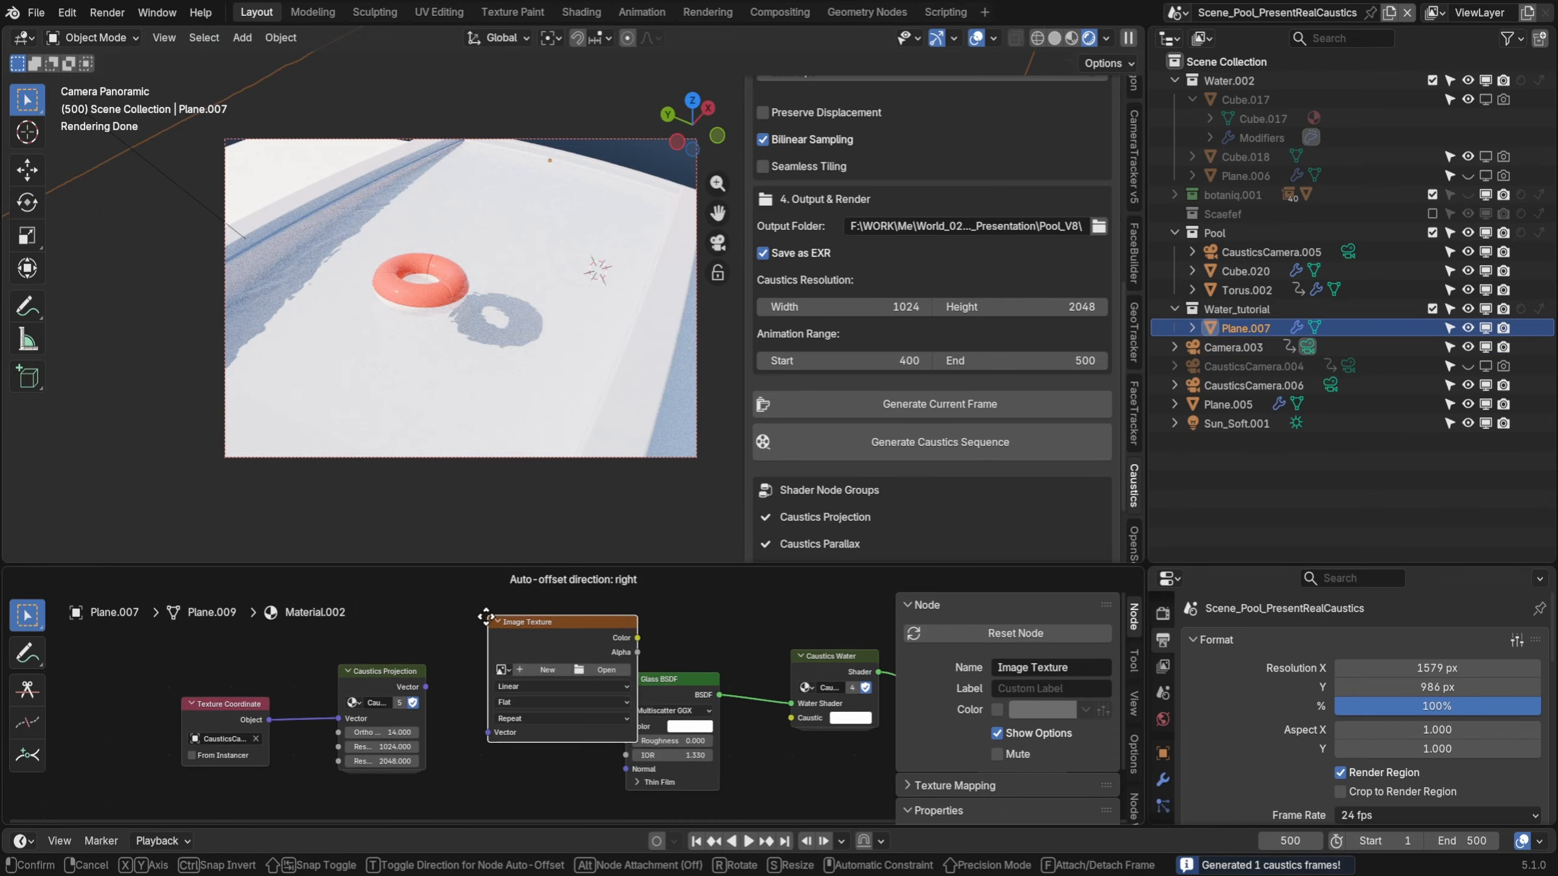
click(467, 671)
drag(425, 726, 457, 779)
middle_drag(563, 729, 553, 668)
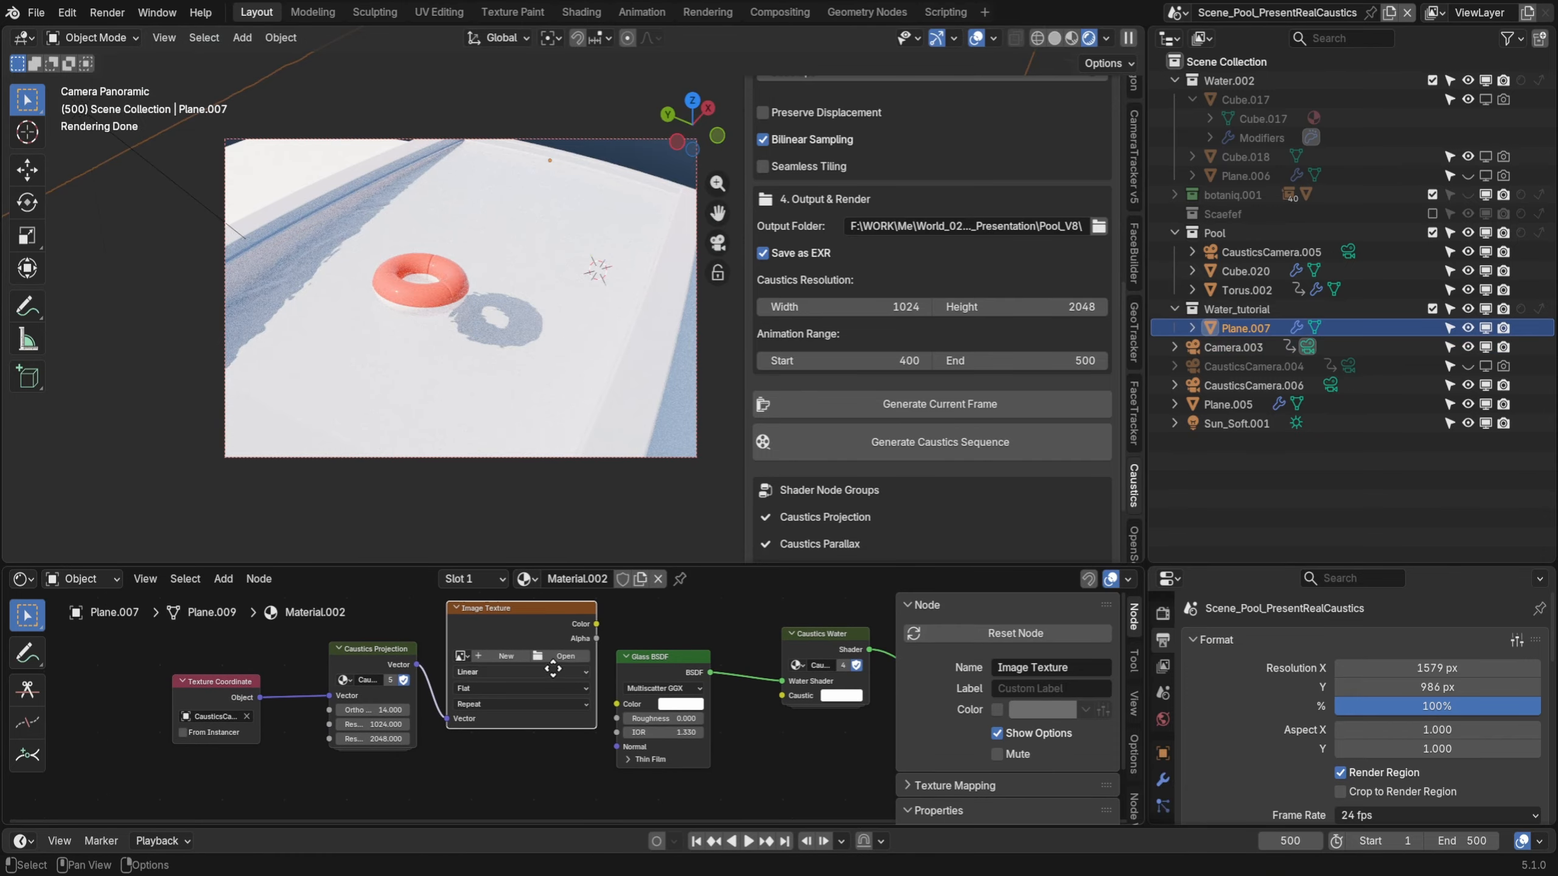
Preview the Image Texture node on the water plane and load caustic.exr from the caustics output folder into it
ctrl+shift+click(565, 618)
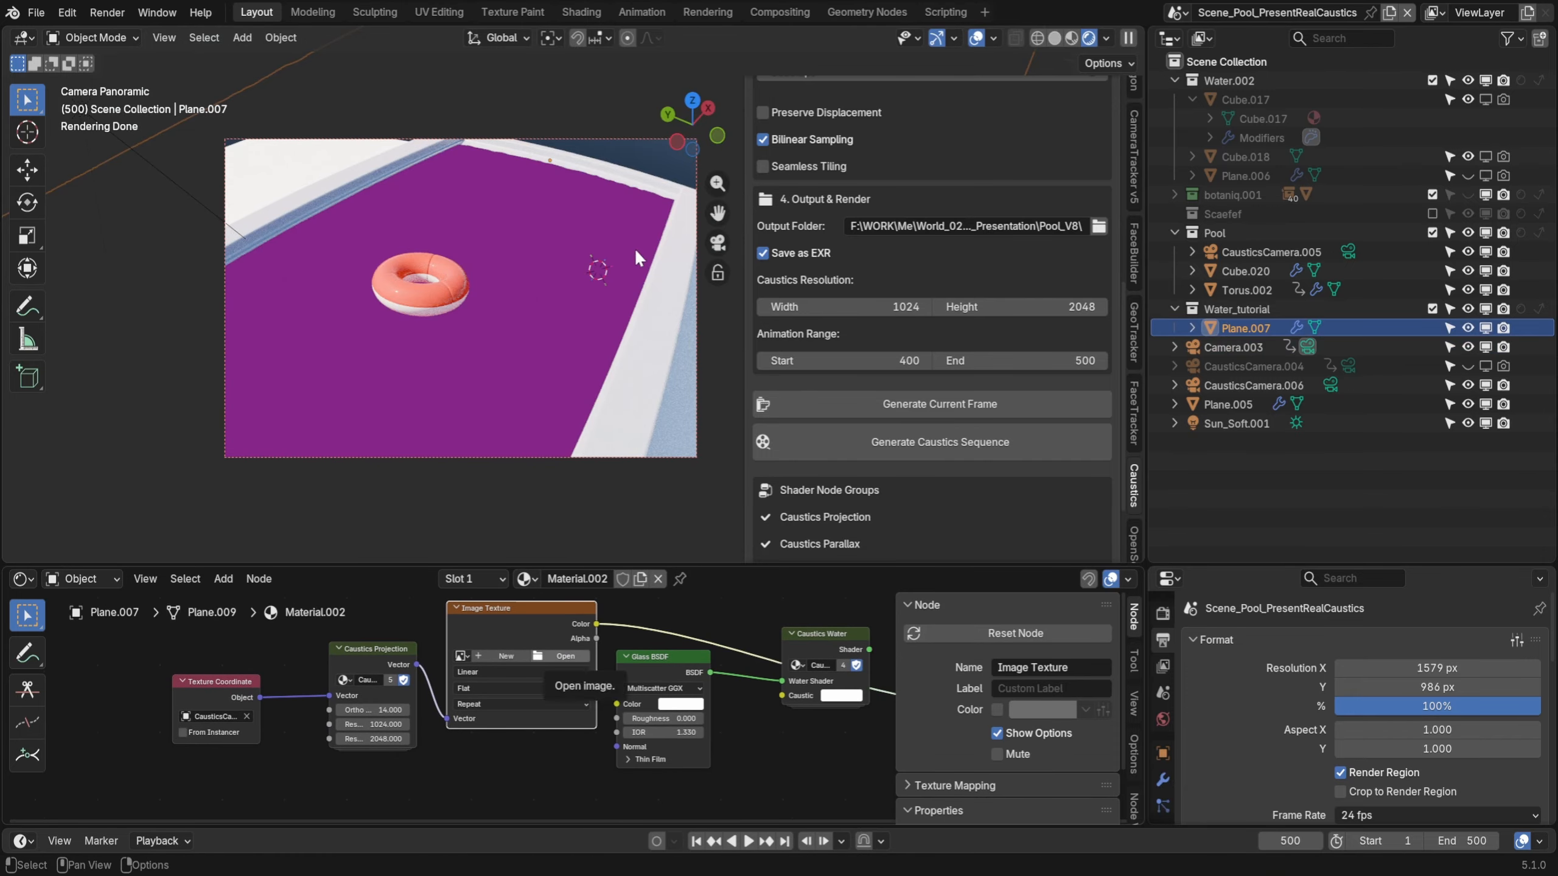
click(1056, 219)
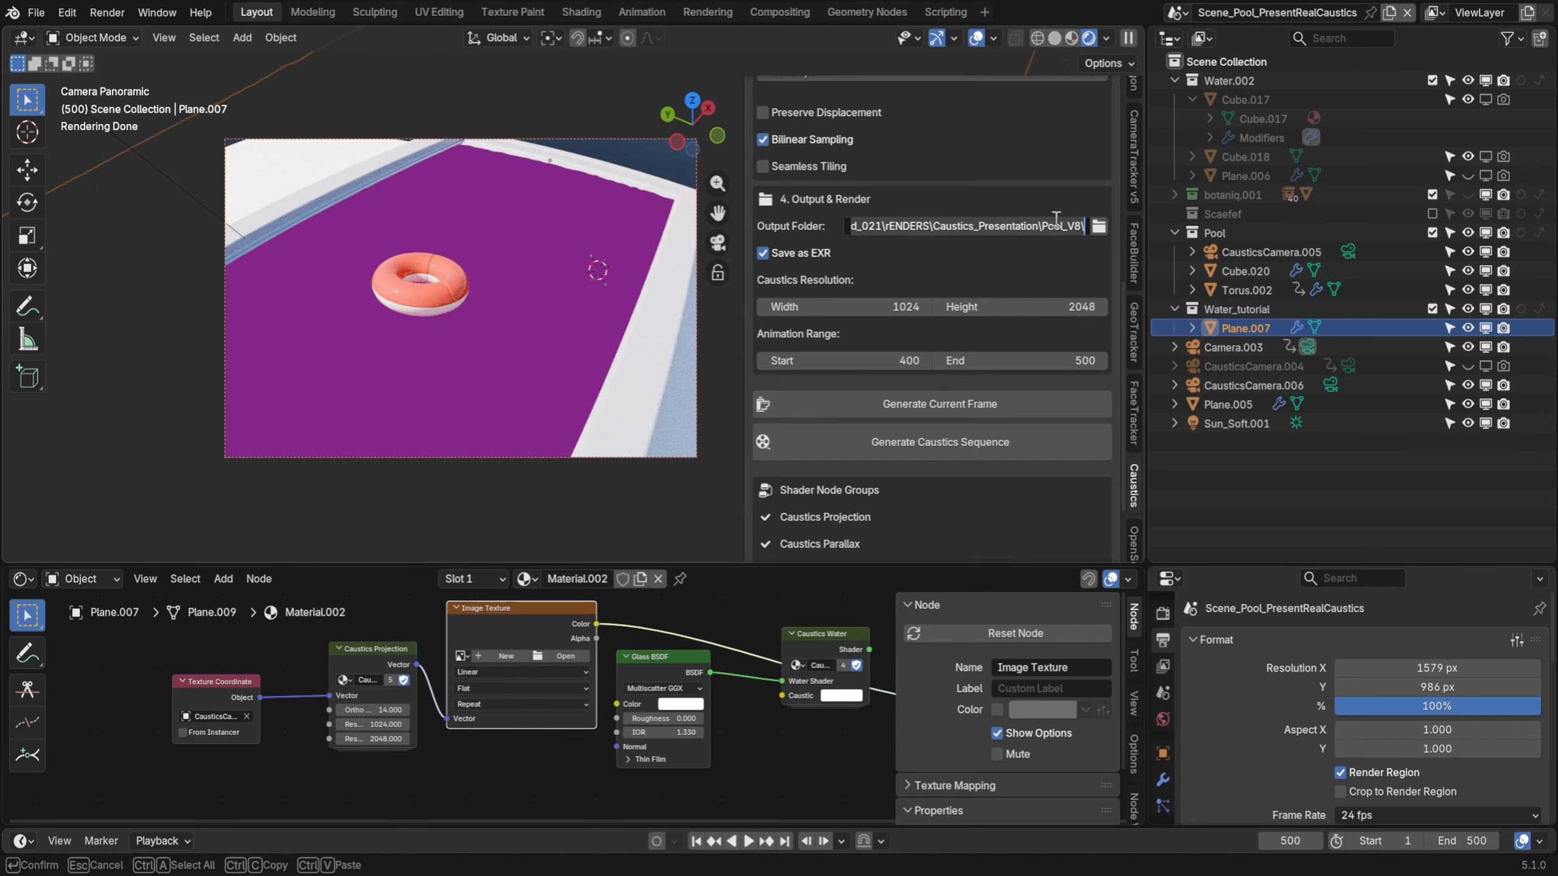
key(Return)
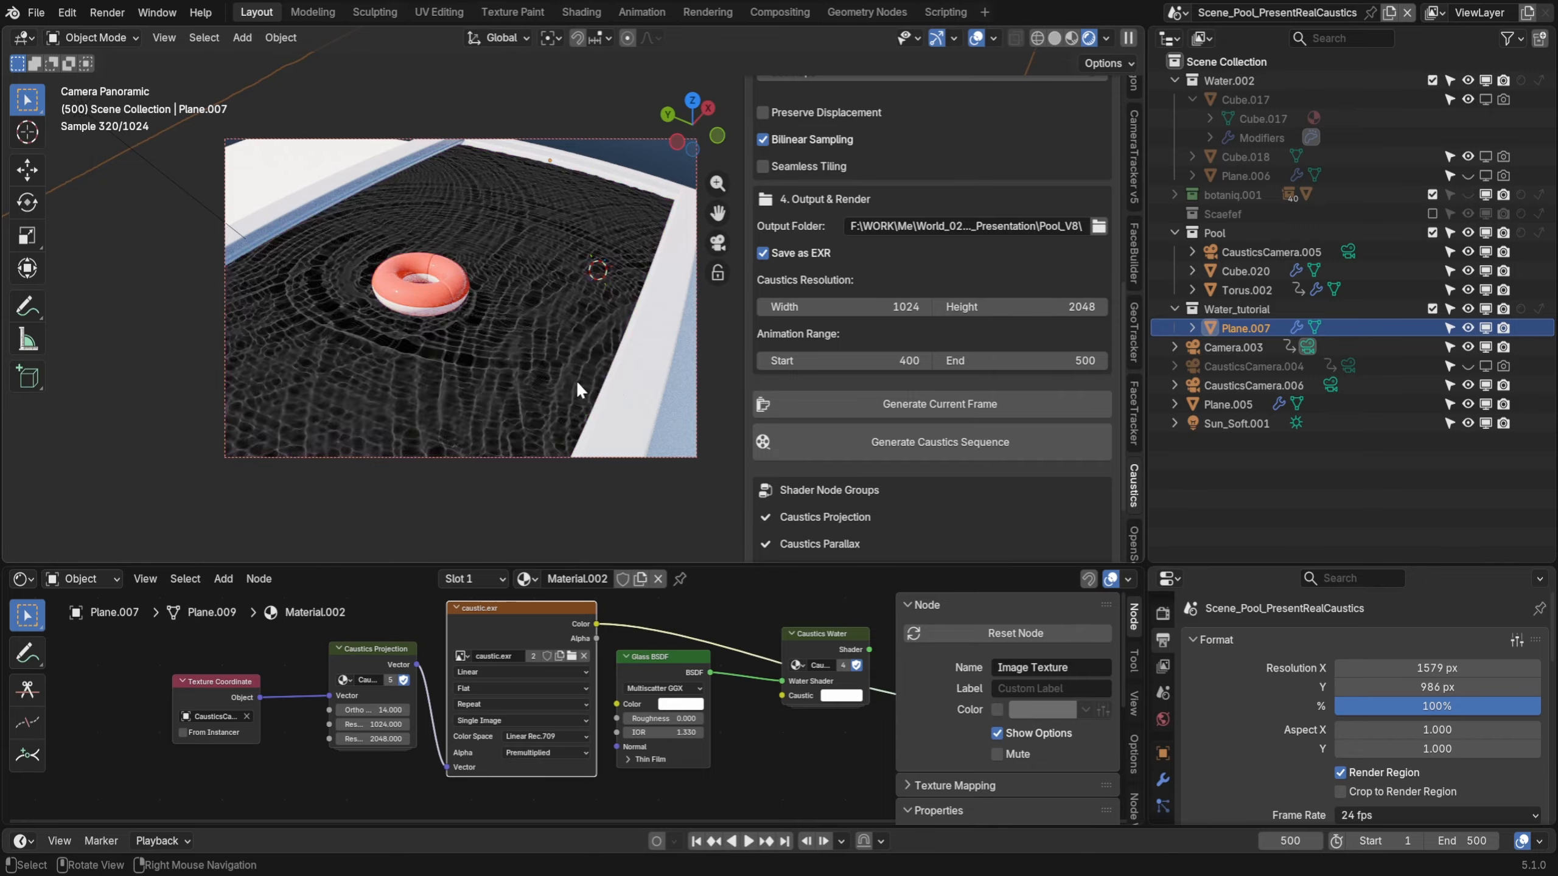
middle_drag(601, 244, 444, 373)
scroll(555, 317, up, 8)
scroll(537, 333, down, 9)
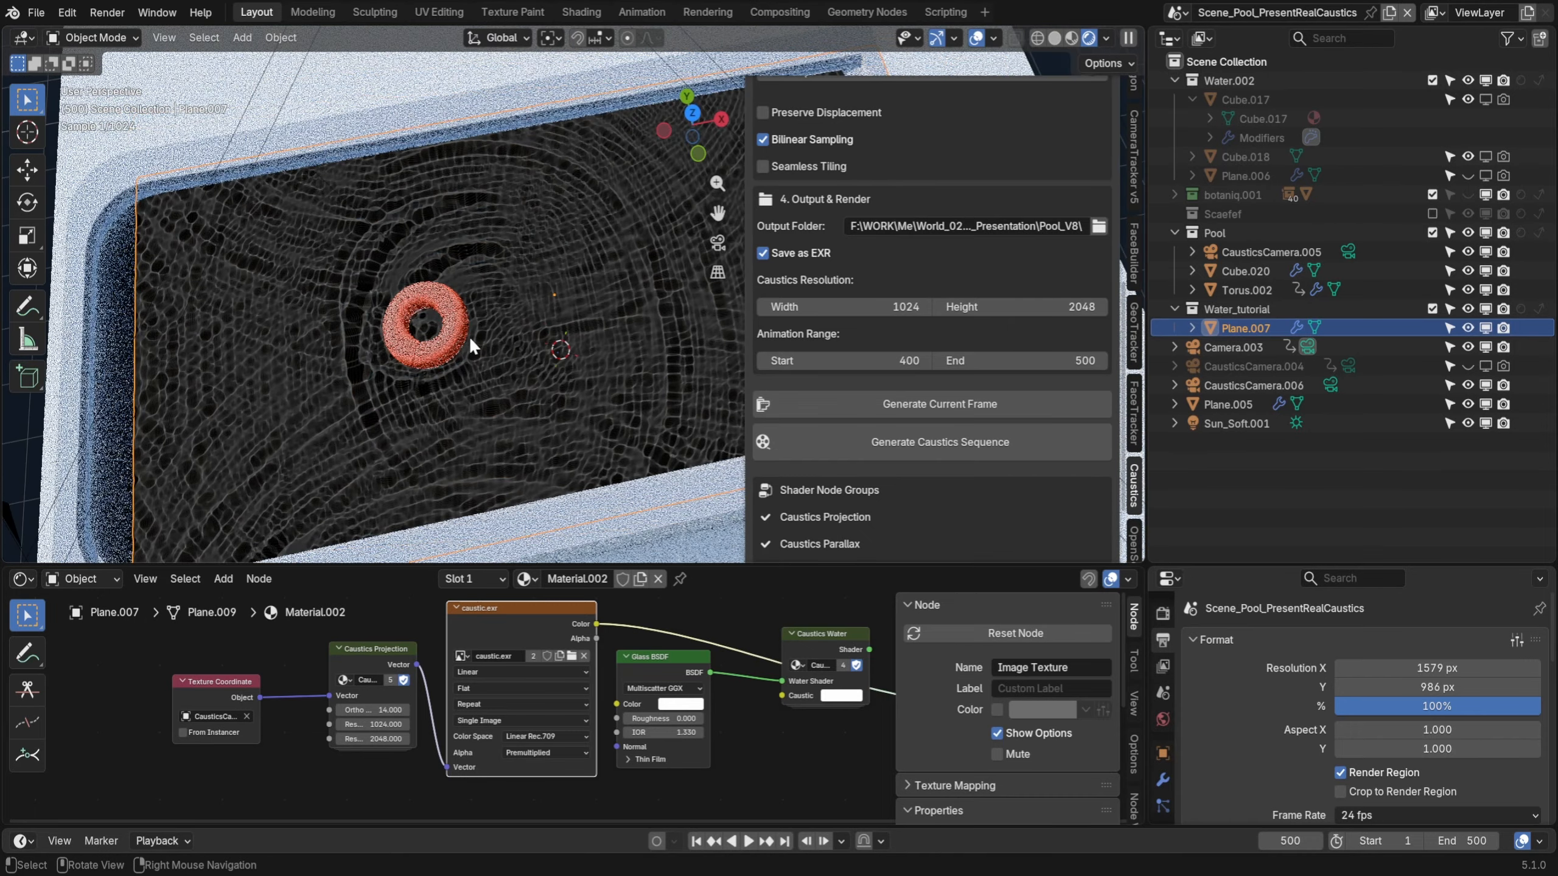
Link caustic.exr's Color to the Caustics Water node's Caustic input and reconnect the Caustics Water shader to the Material Output's Surface
key(n)
drag(760, 565, 761, 477)
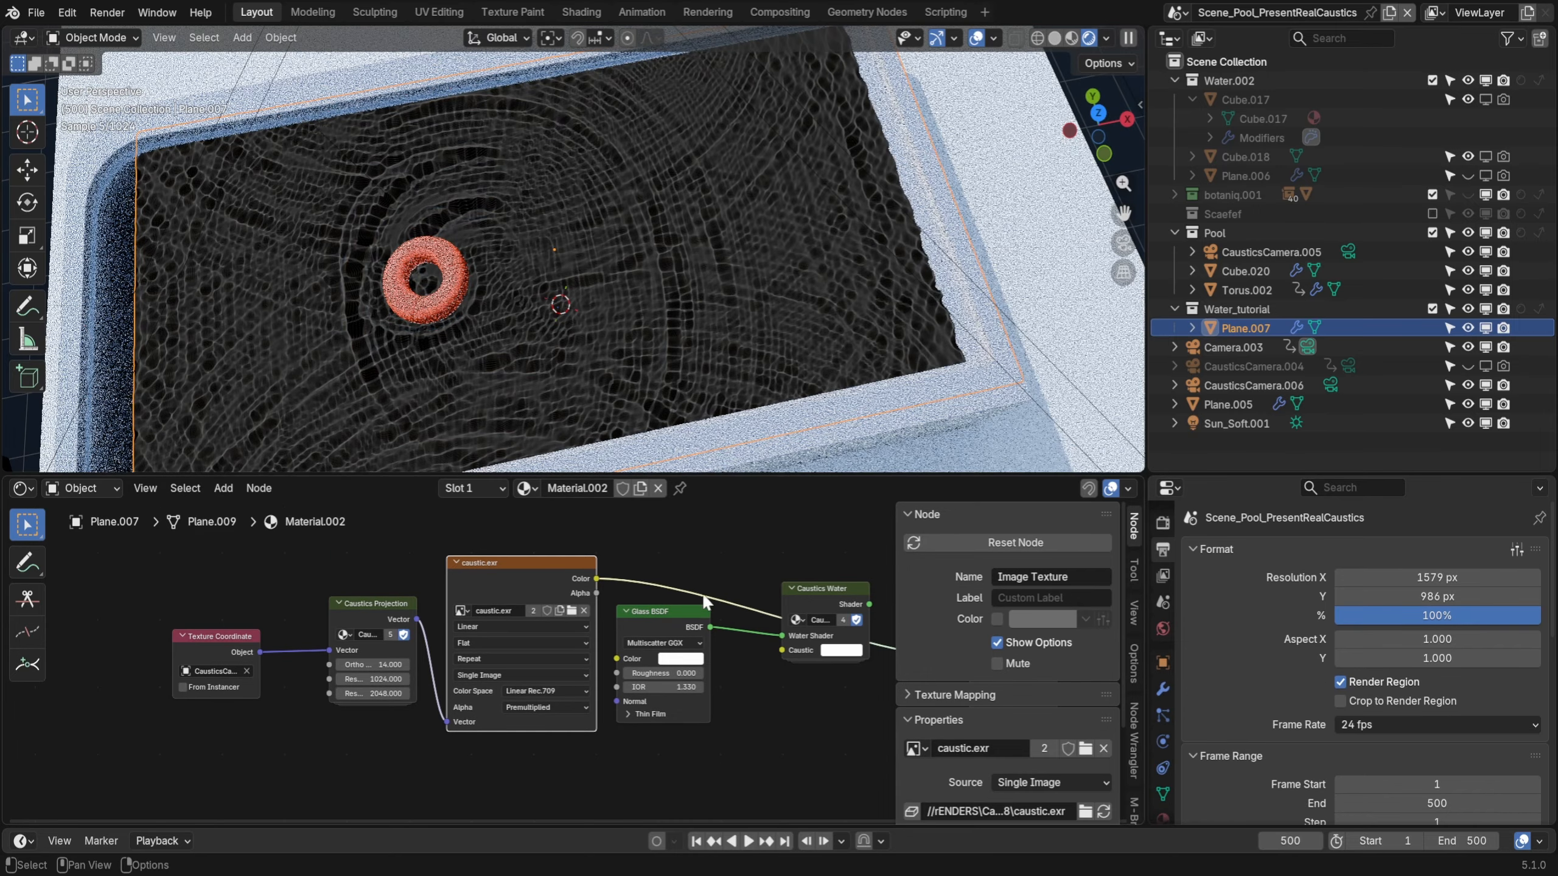
key(Home)
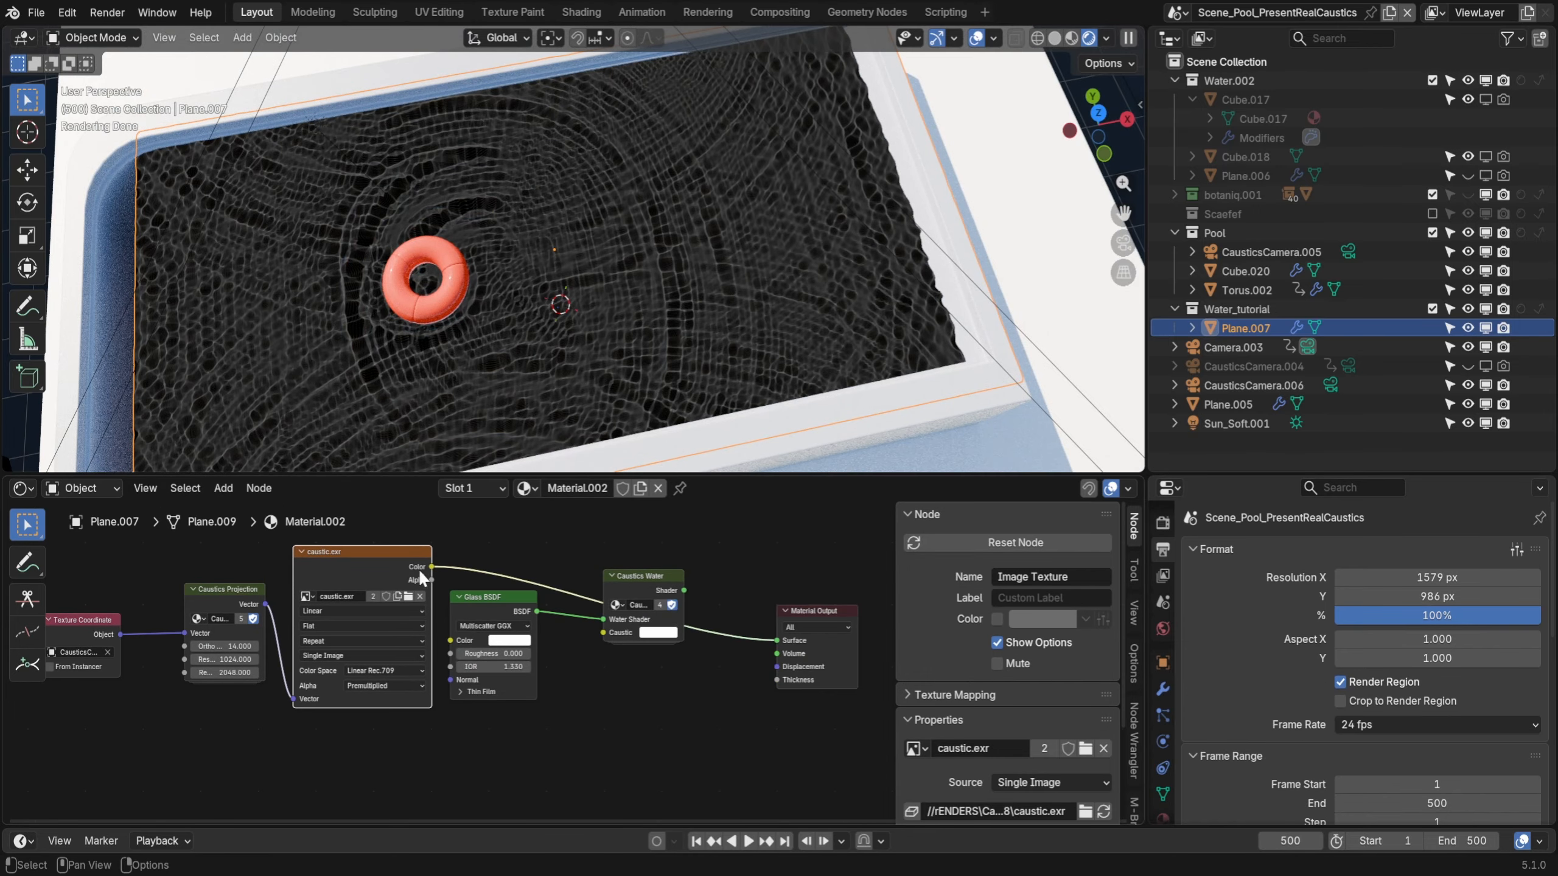
drag(421, 577, 615, 631)
click(647, 589)
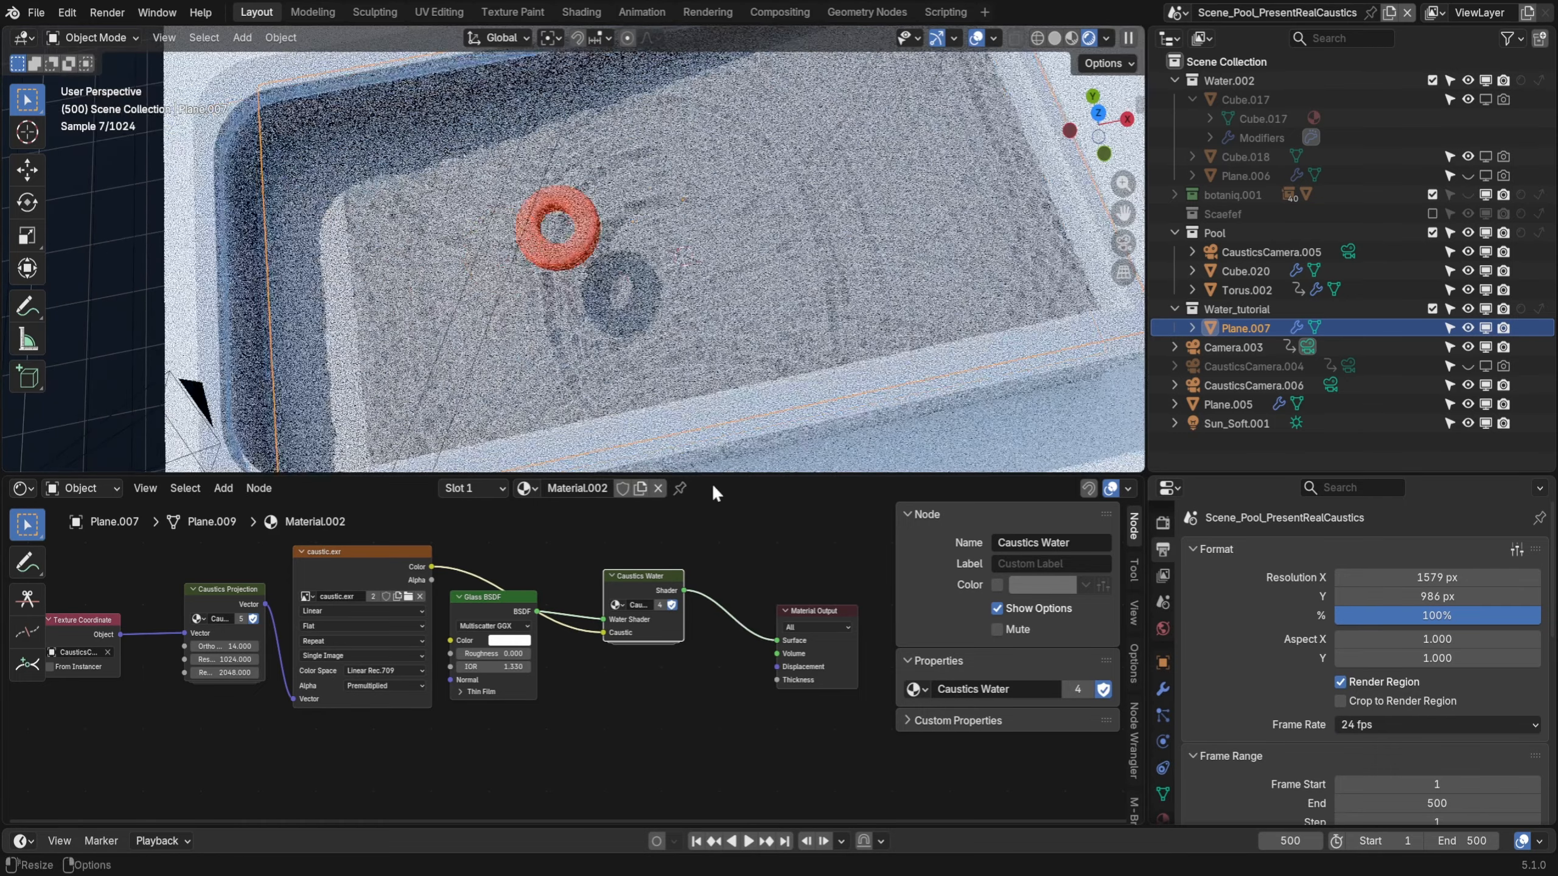
Insert a Caustics Energy Fix node between caustic.exr and the Caustics Water node, moving the Glass BSDF node clear of it
drag(741, 477, 741, 396)
middle_drag(520, 519, 624, 549)
drag(606, 589, 643, 583)
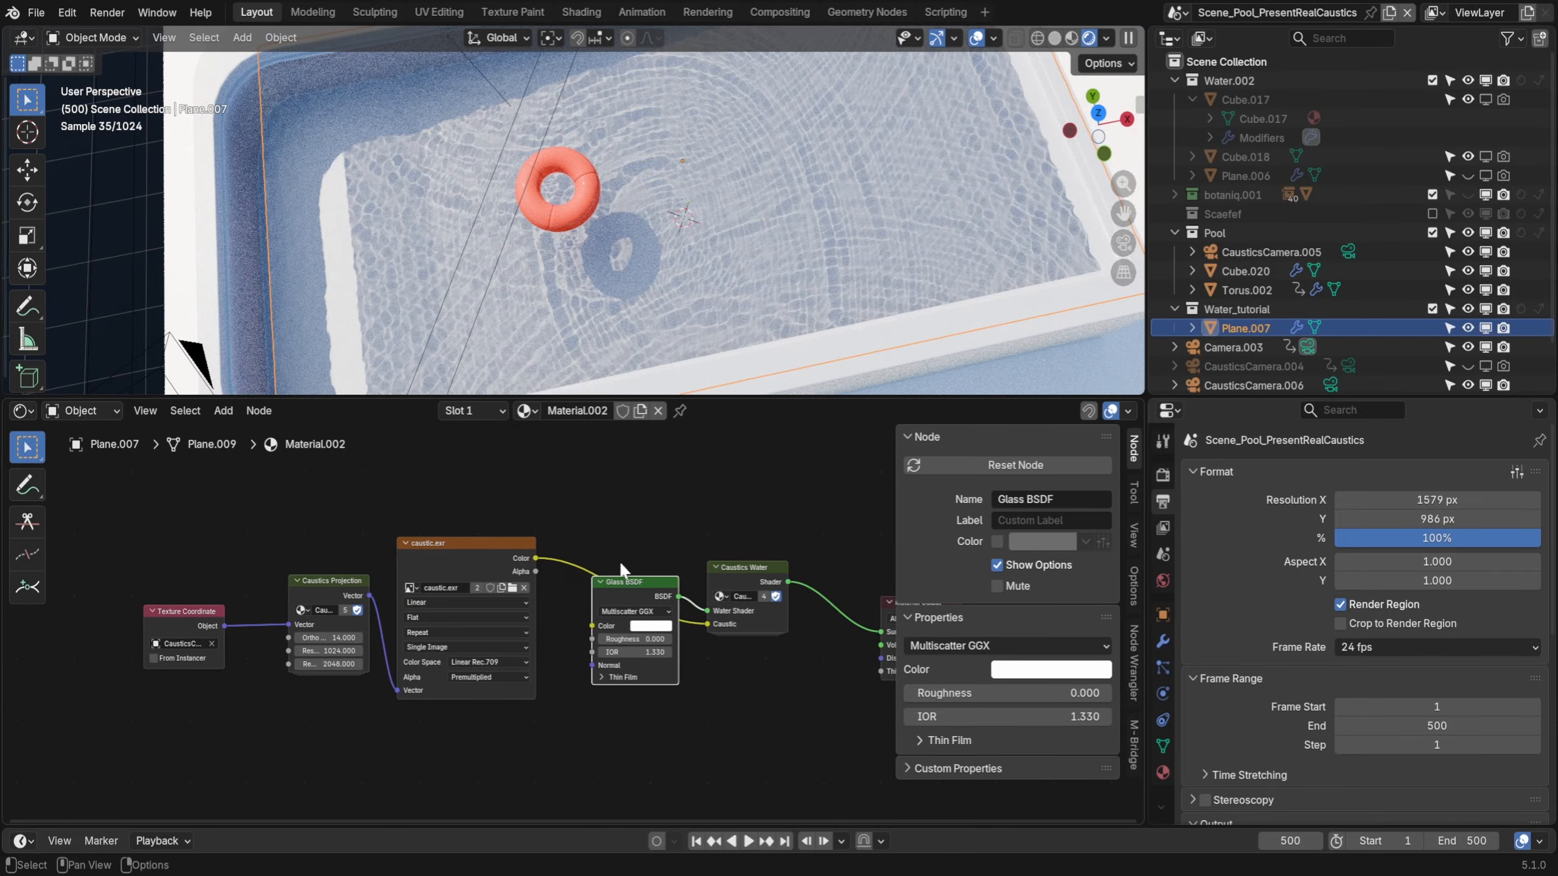
key(shift+a)
click(590, 454)
text(caus)
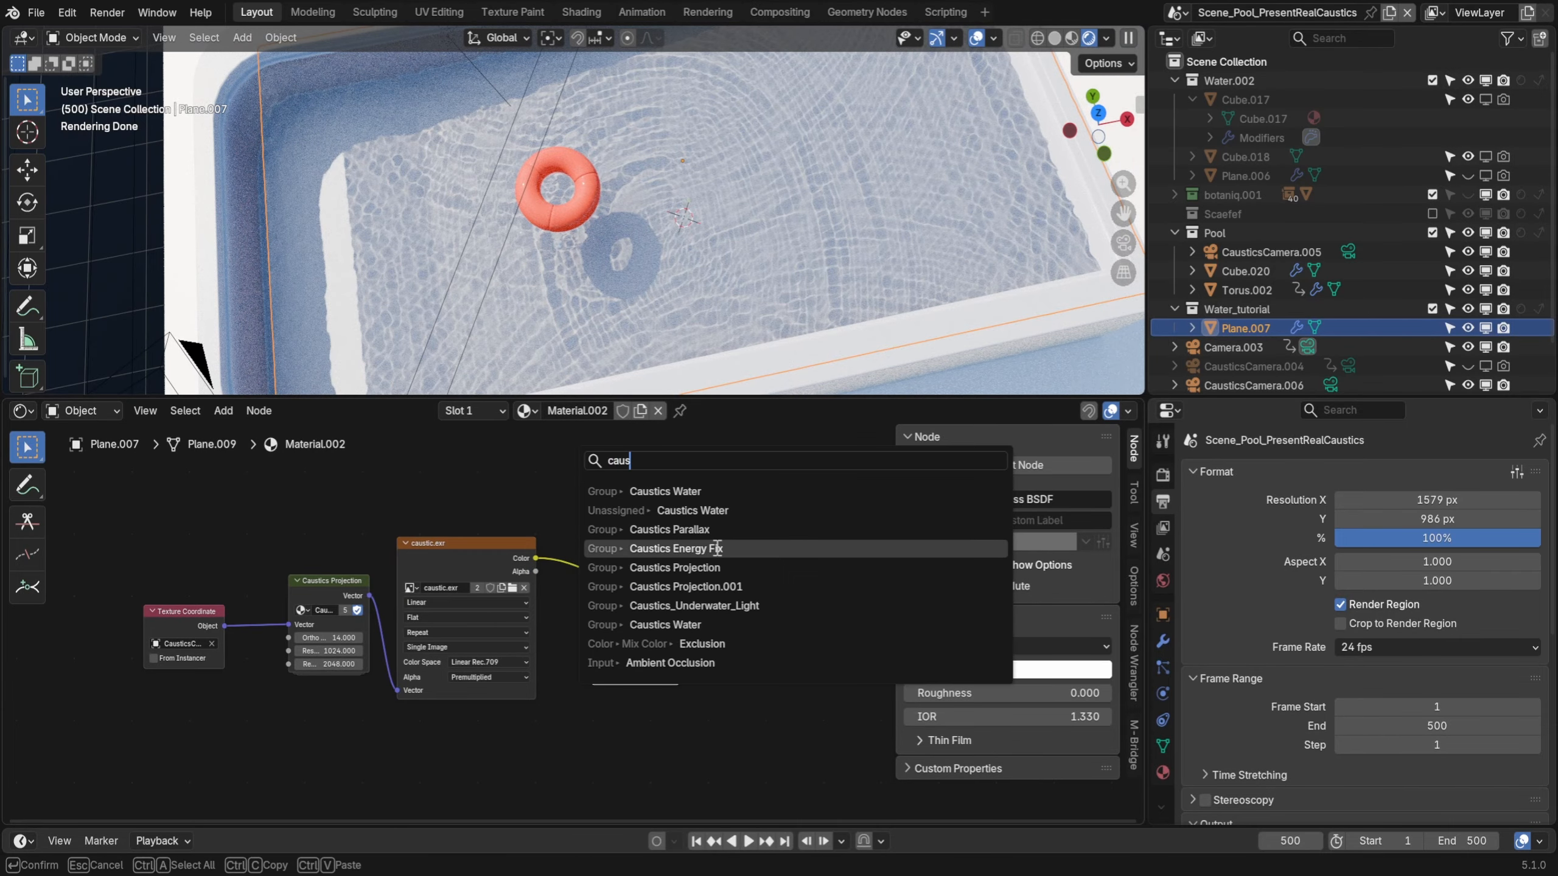
click(717, 549)
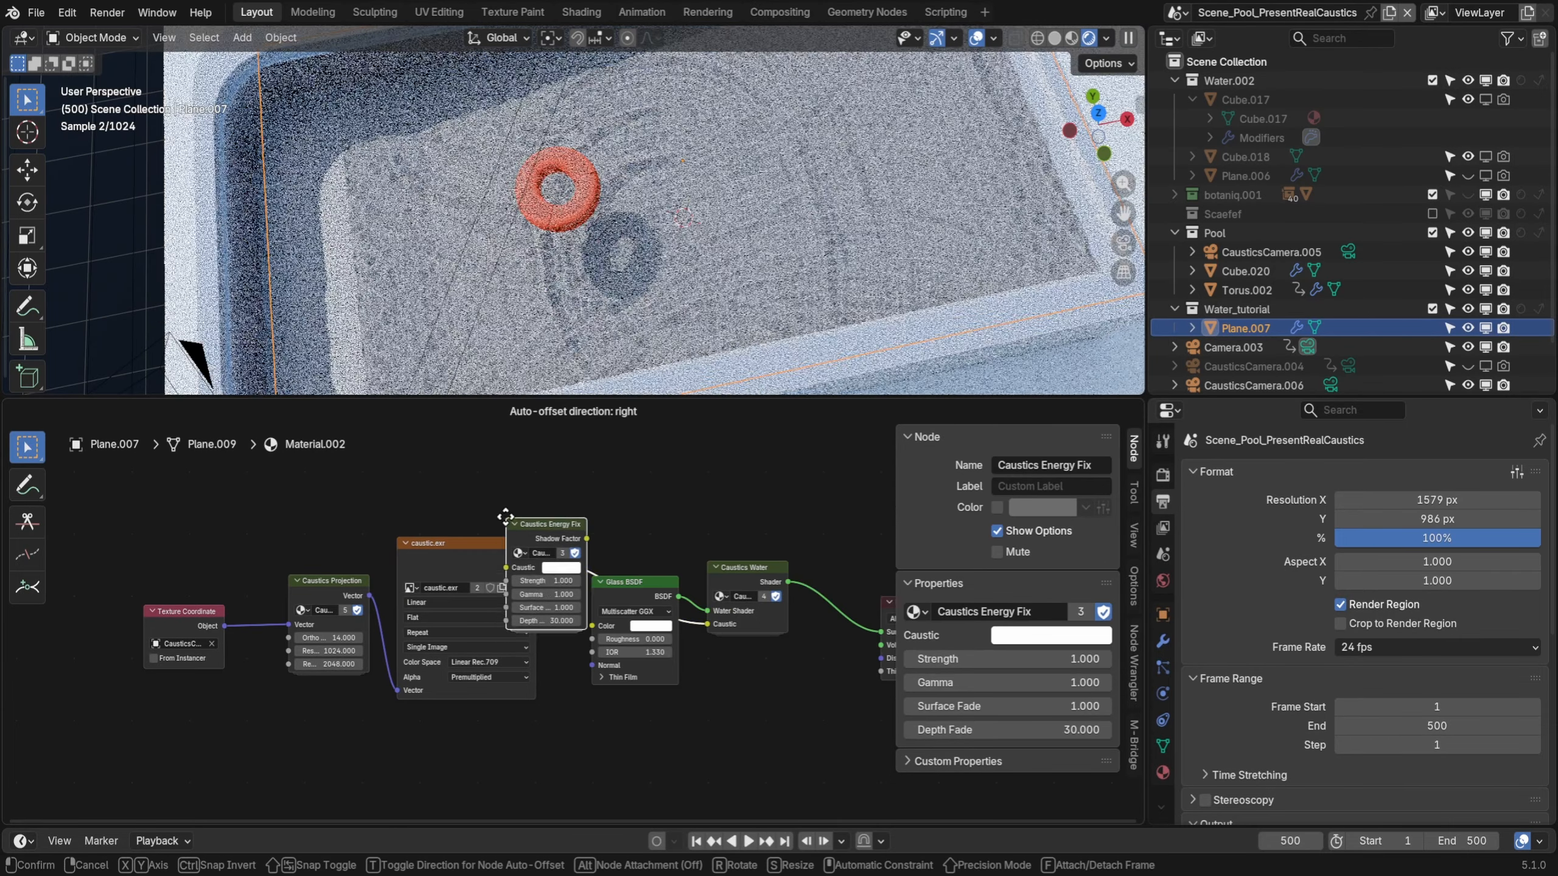
click(665, 639)
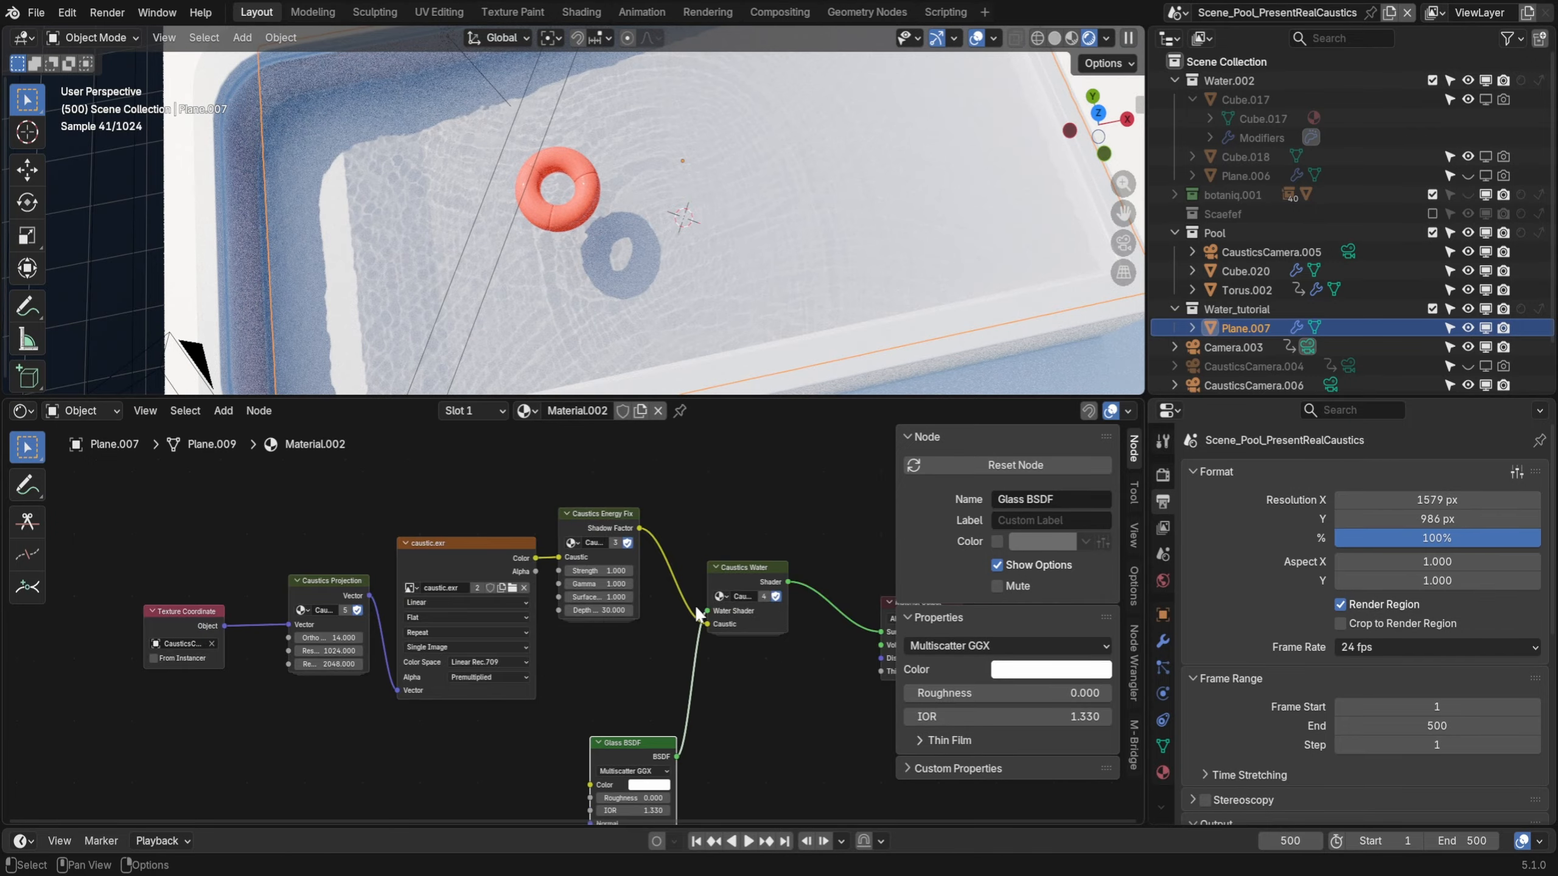
Set the Caustics Energy Fix node's Strength to 30.9 and its Surface Fade to 1.61
scroll(575, 625, up, 2)
drag(636, 548, 687, 548)
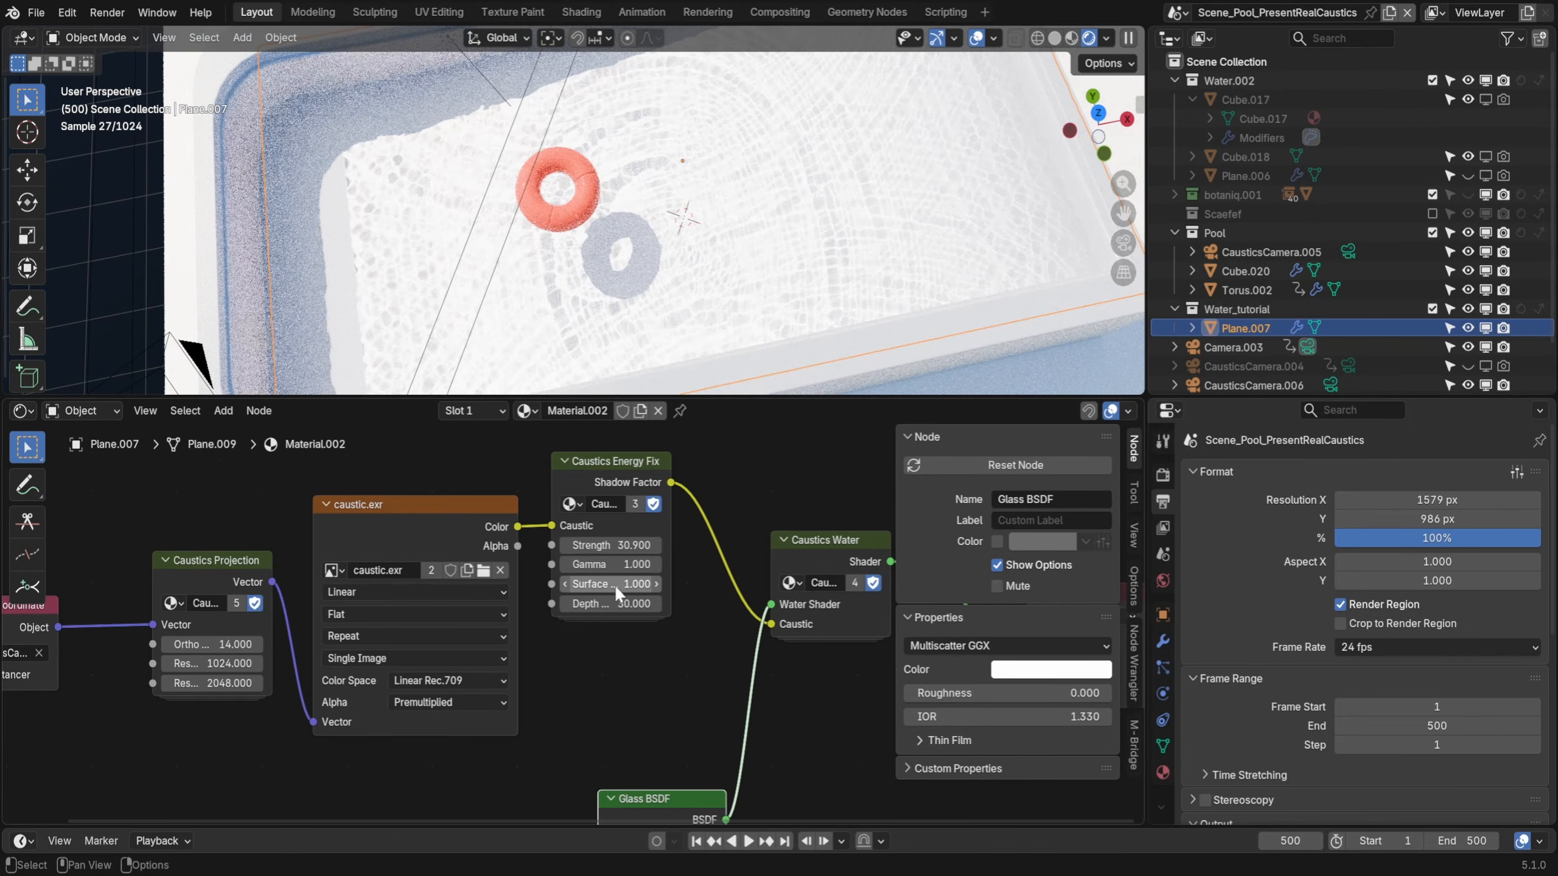
mouse_move(613, 585)
mouse_down()
mouse_move(552, 584)
mouse_move(631, 584)
mouse_move(605, 585)
mouse_up()
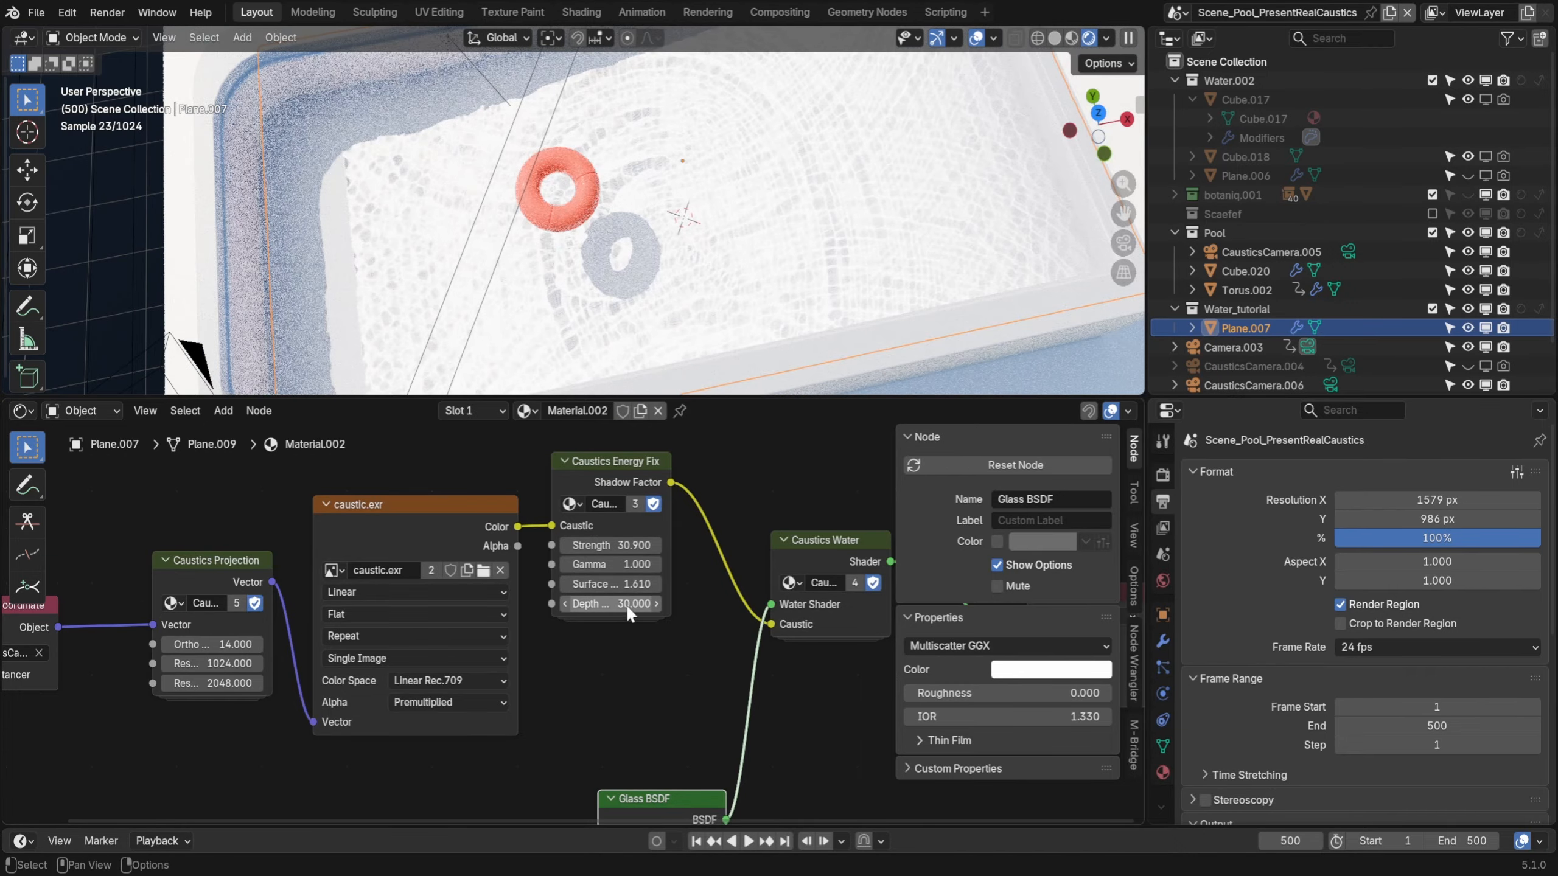
View the pool through the scene camera in an enlarged 3D viewport and unhide the botaniq.001 collection
scroll(404, 600, down, 2)
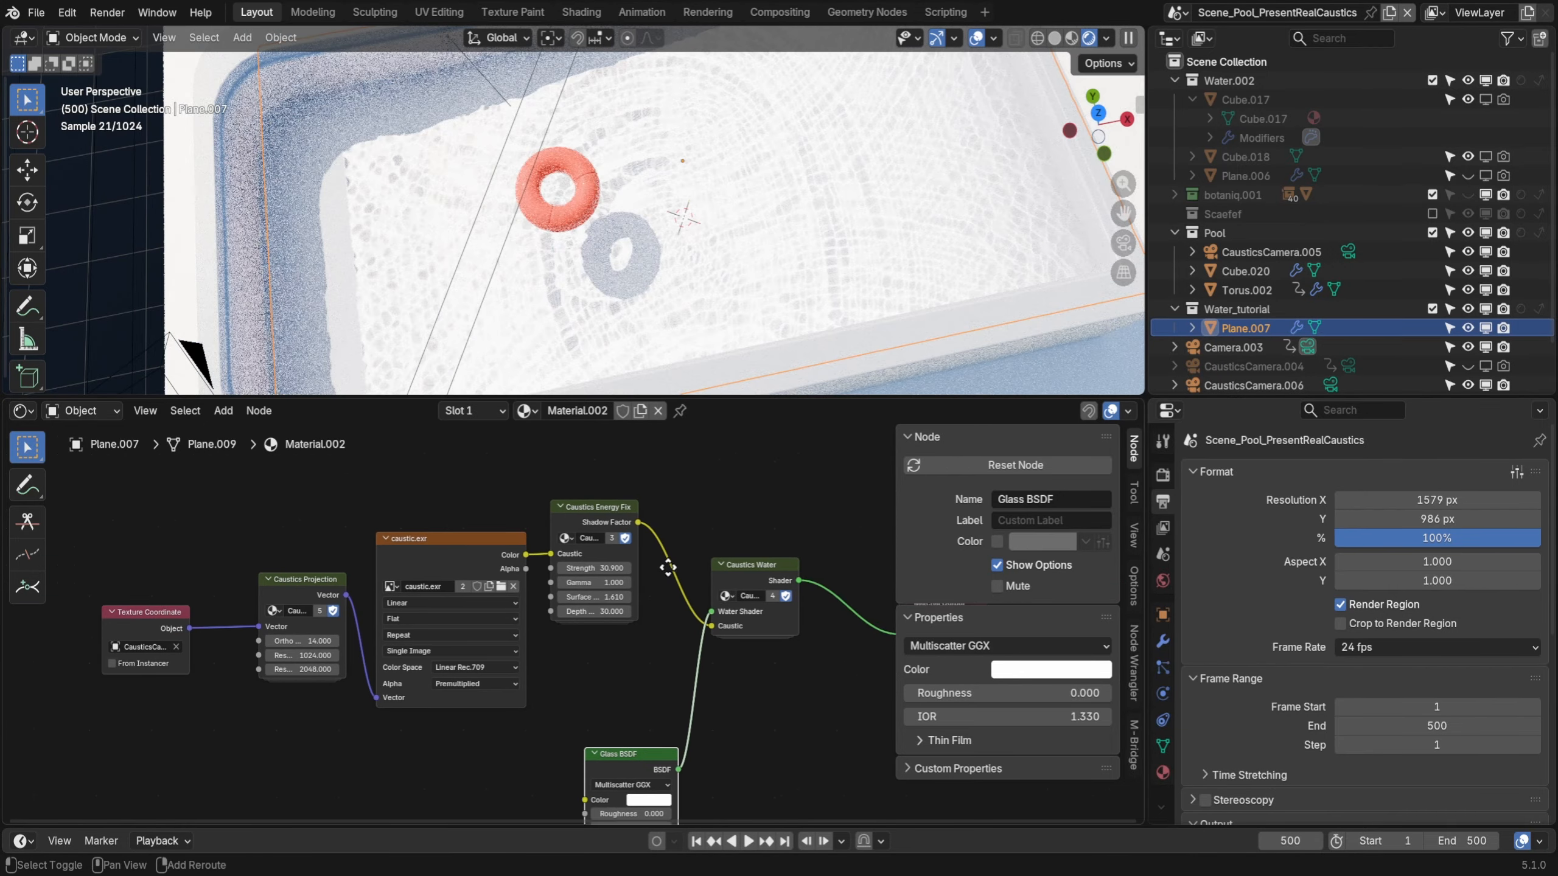
click(1123, 243)
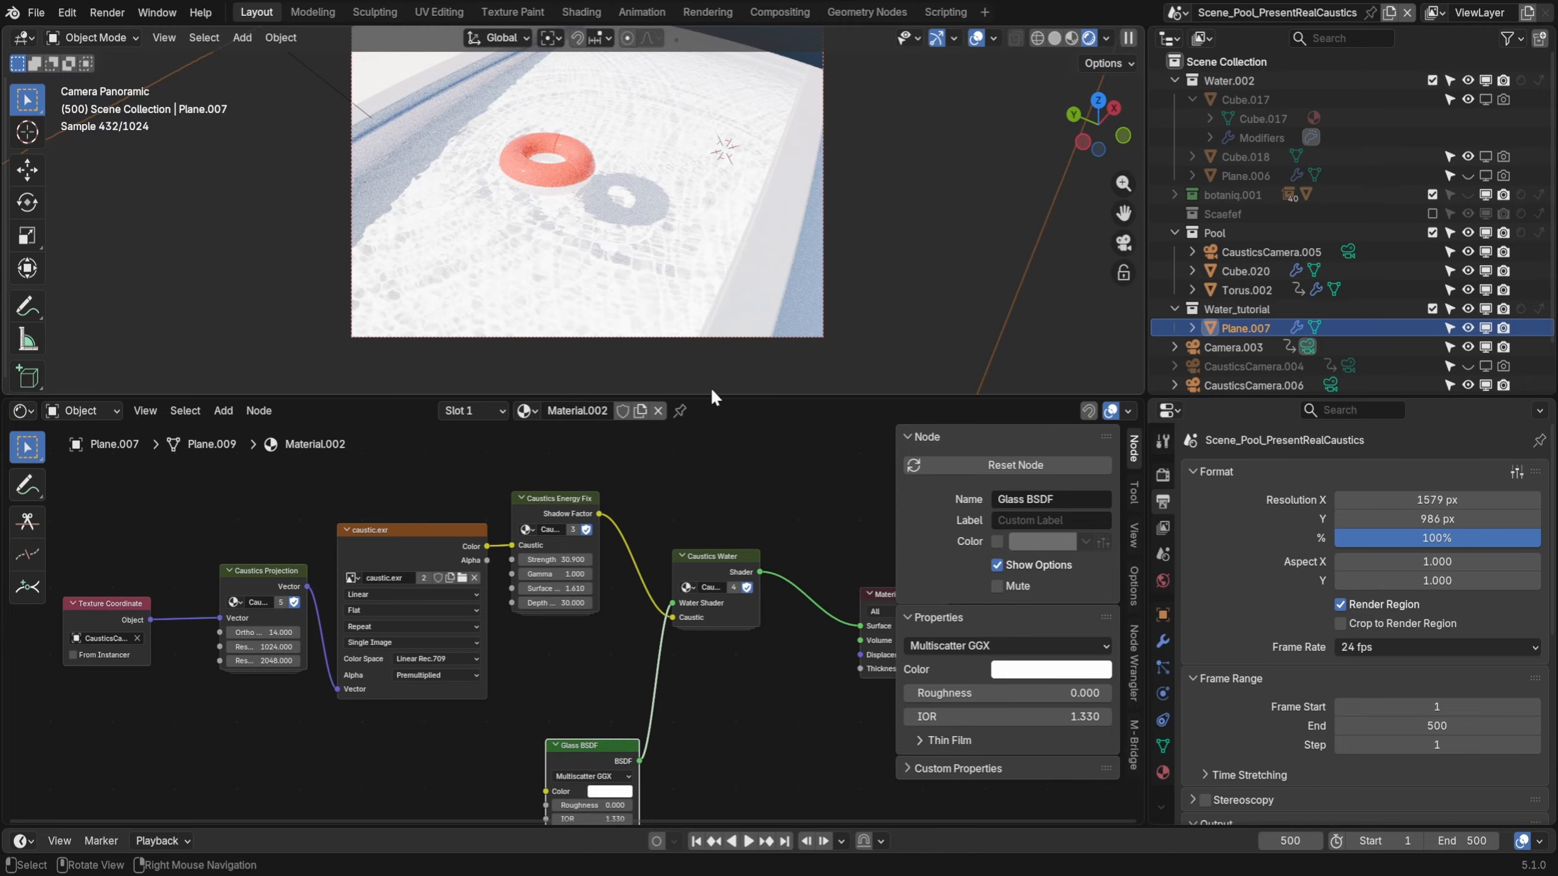
drag(711, 395, 748, 558)
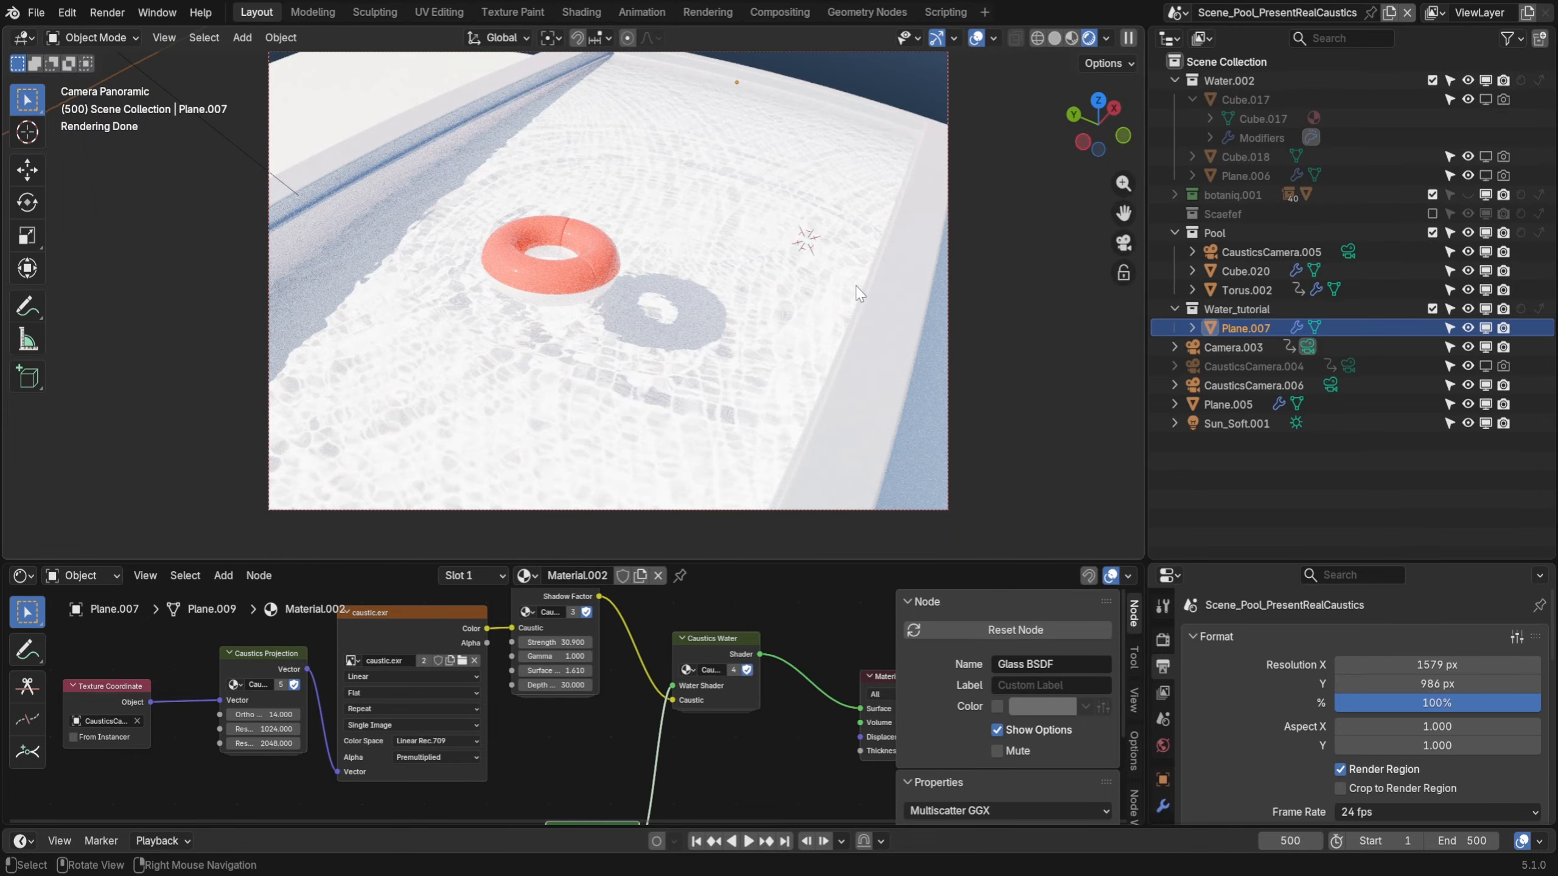
scroll(796, 226, down, 2)
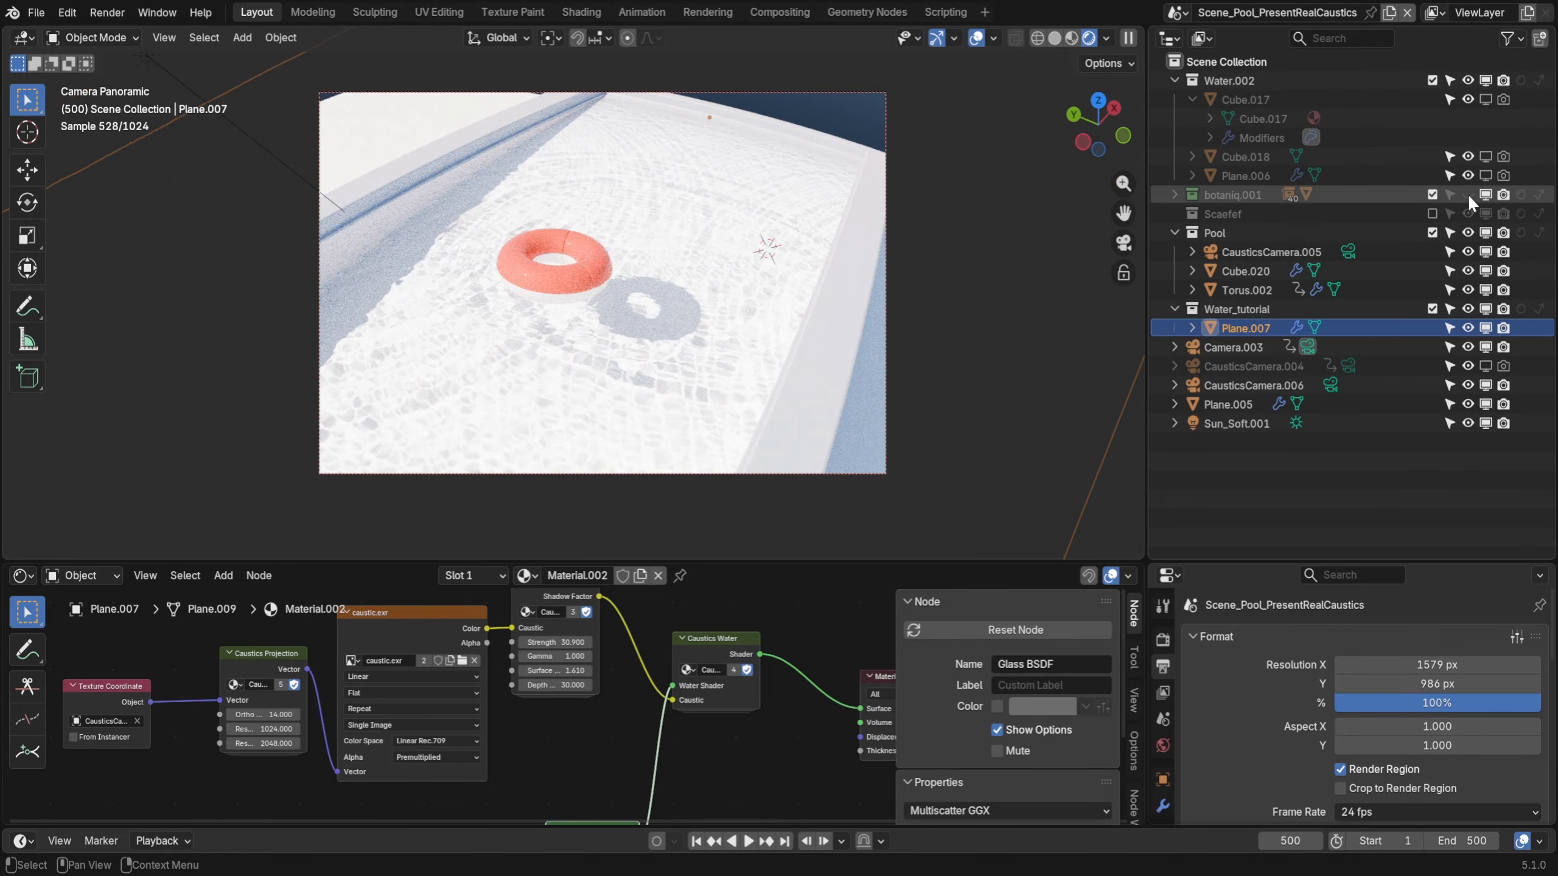
click(1468, 194)
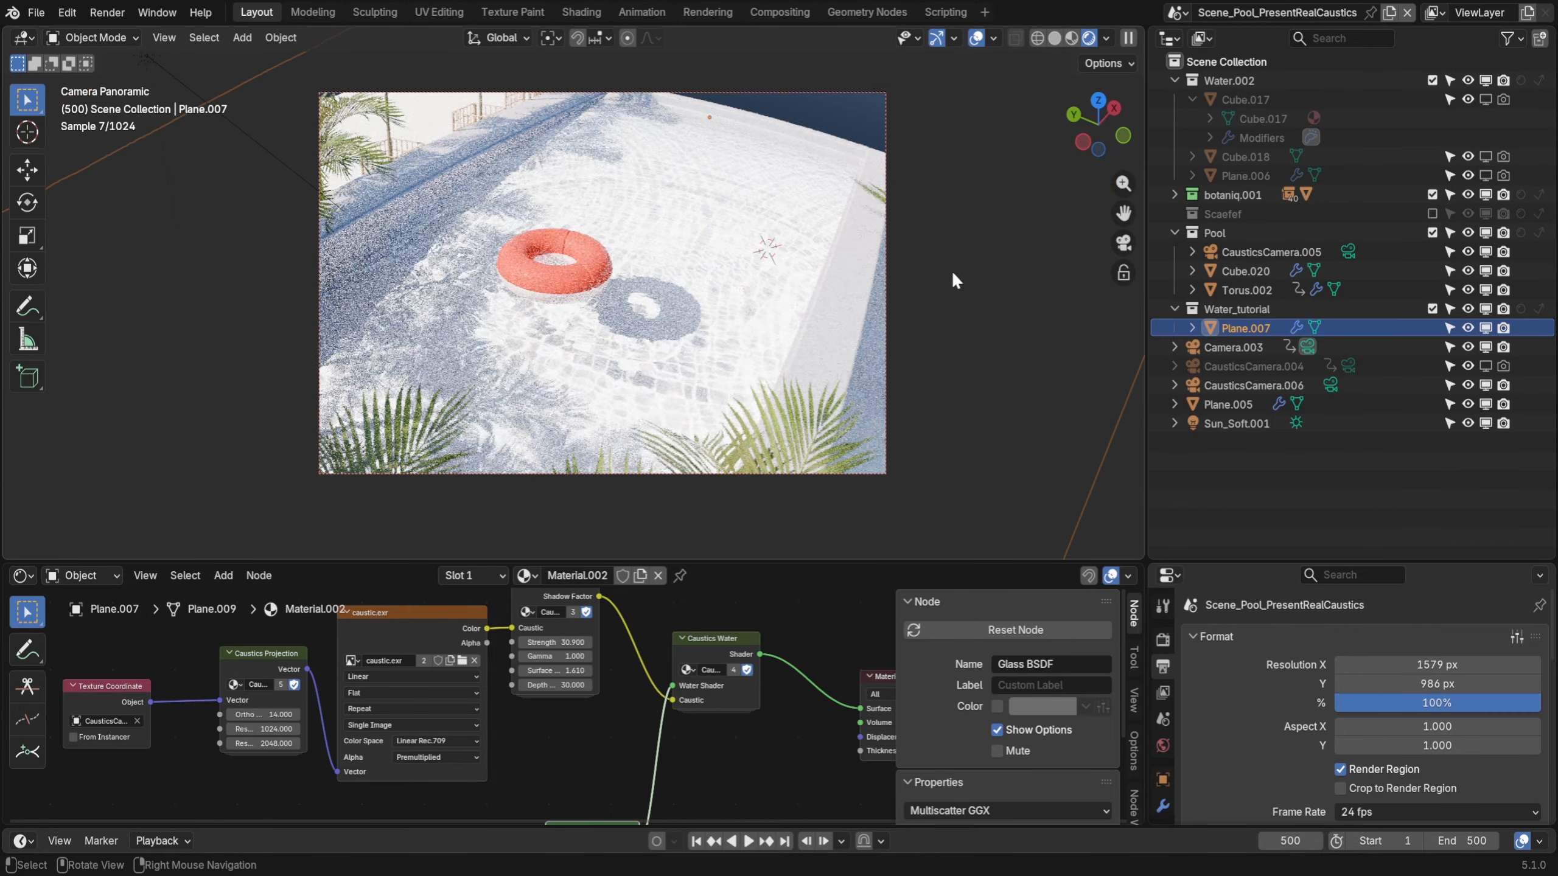
Add a Volume Absorption node below the Caustics Water node and link its Volume output to the Material Output's Volume input
drag(787, 560, 793, 483)
scroll(688, 668, down, 3)
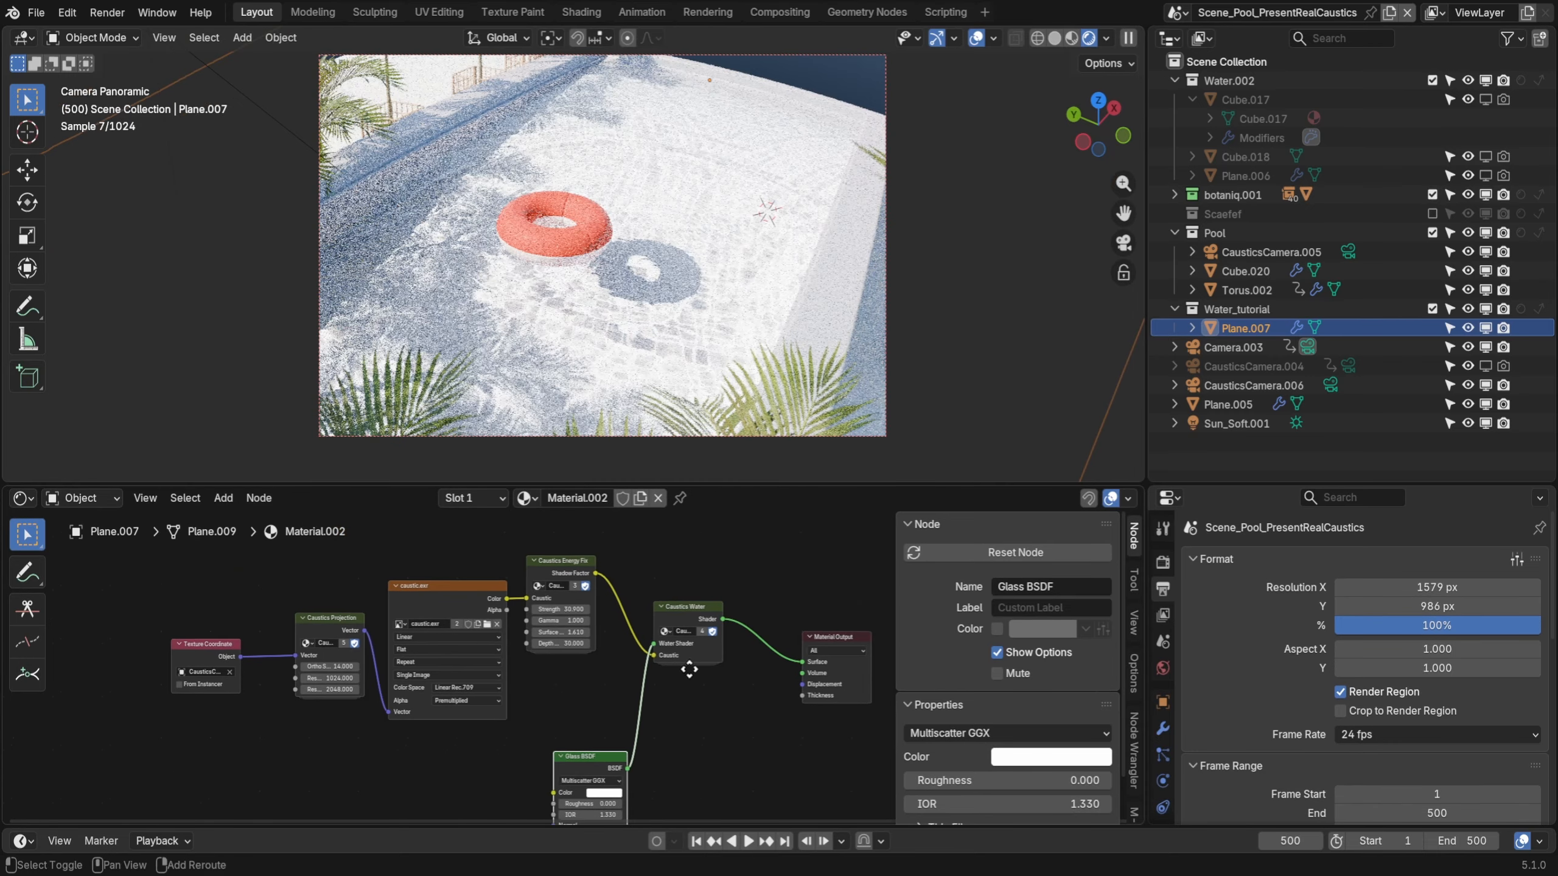
middle_drag(689, 668, 679, 628)
click(816, 545)
key(shift+a)
click(814, 544)
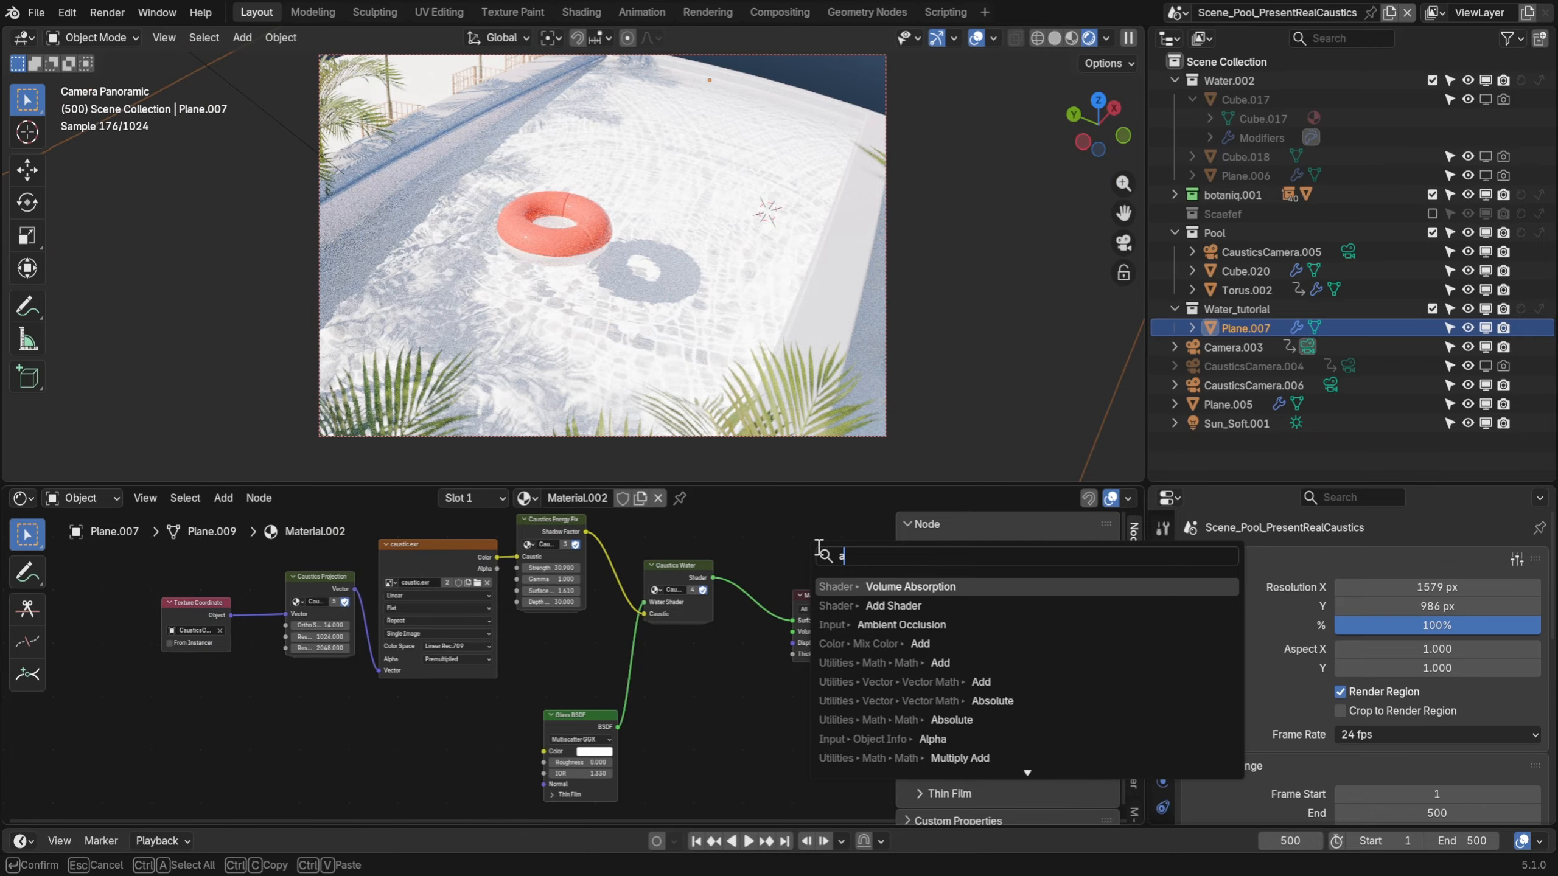
text(absor)
click(937, 586)
click(646, 655)
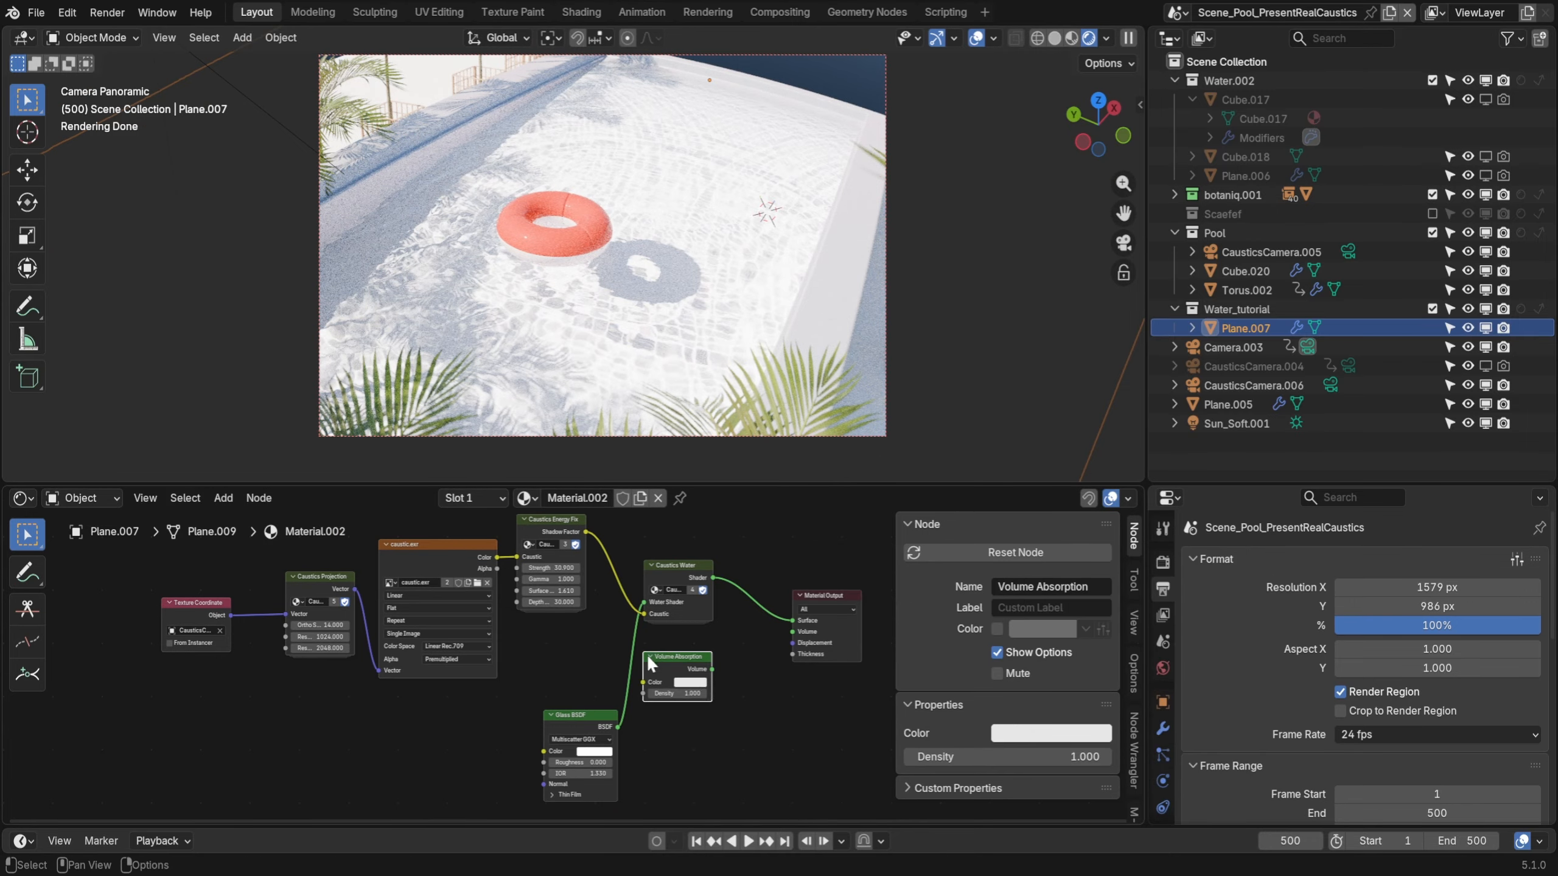
drag(706, 667, 788, 631)
Set the Volume Absorption color to cyan with Hue 0.510, Saturation 1.000 and Value 0.795
scroll(635, 692, up, 3)
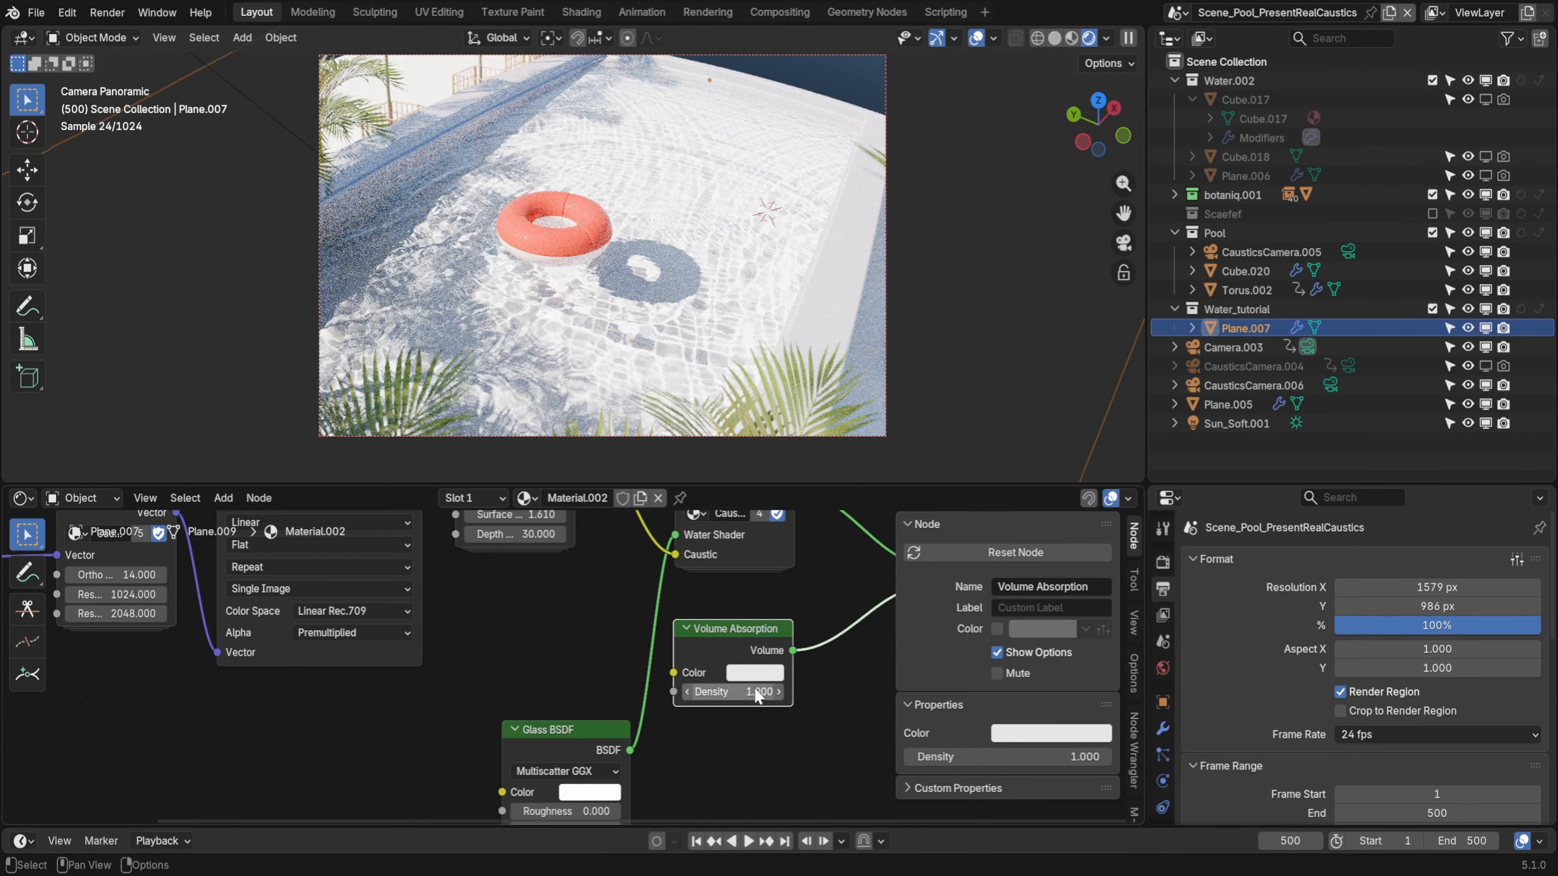
click(754, 672)
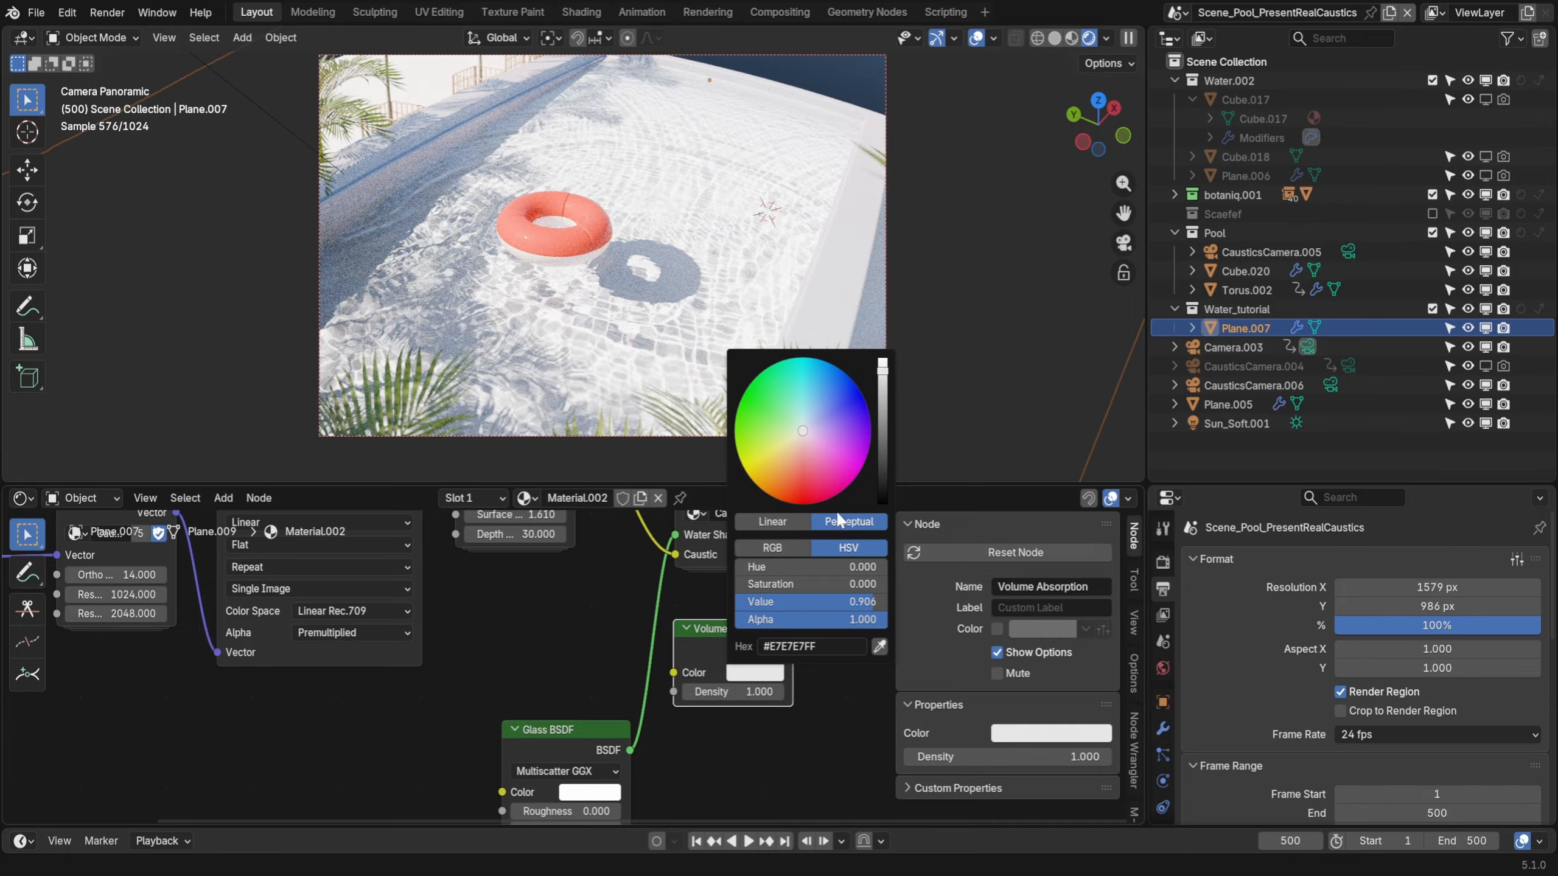
drag(804, 428, 806, 358)
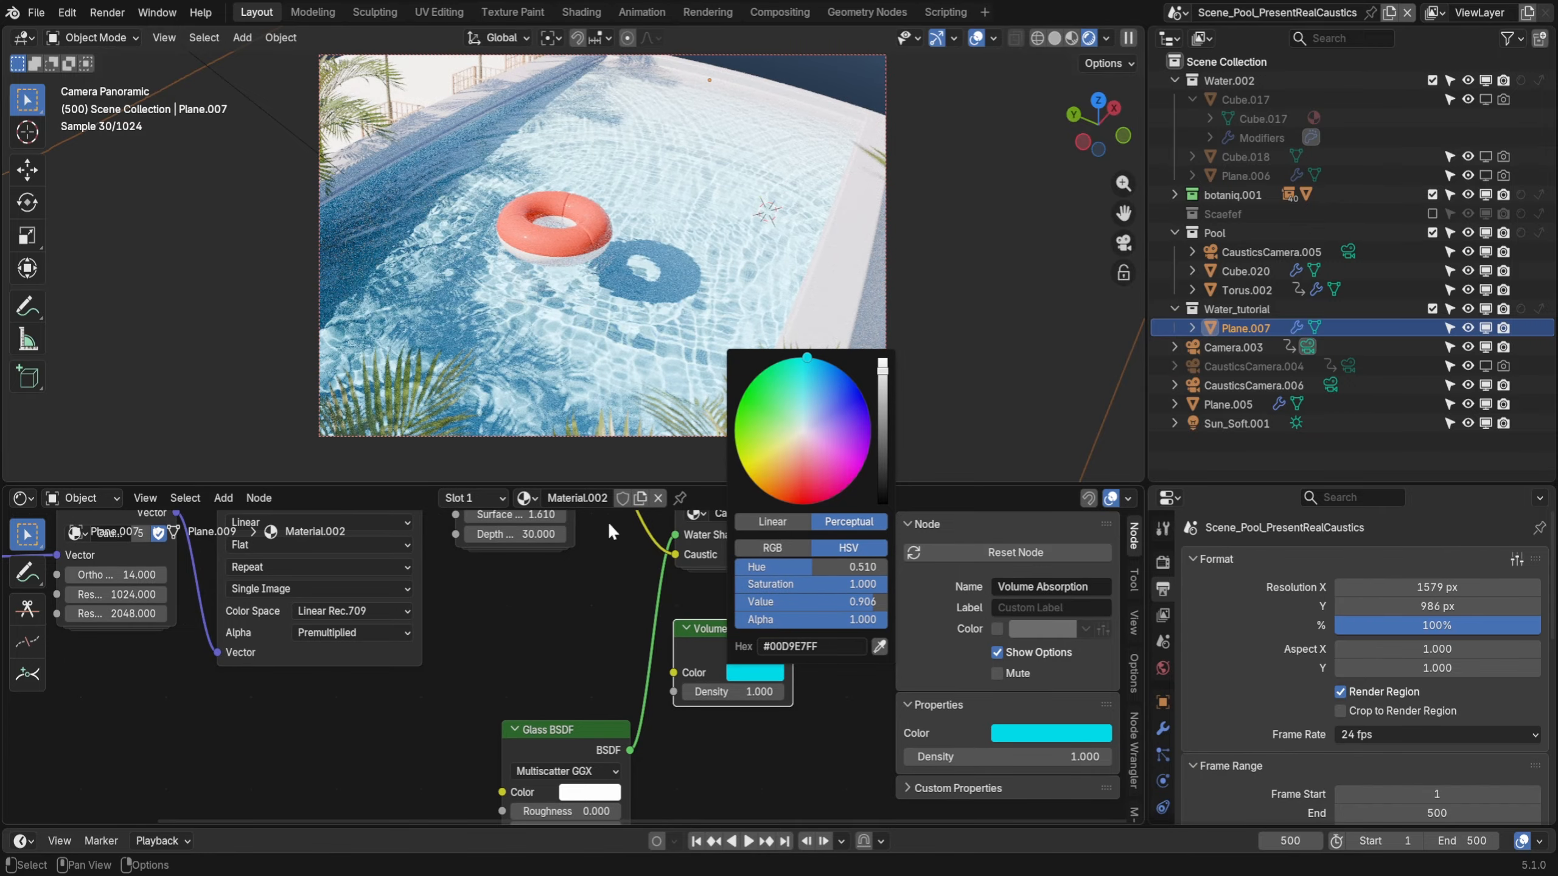
click(763, 676)
drag(867, 601, 853, 600)
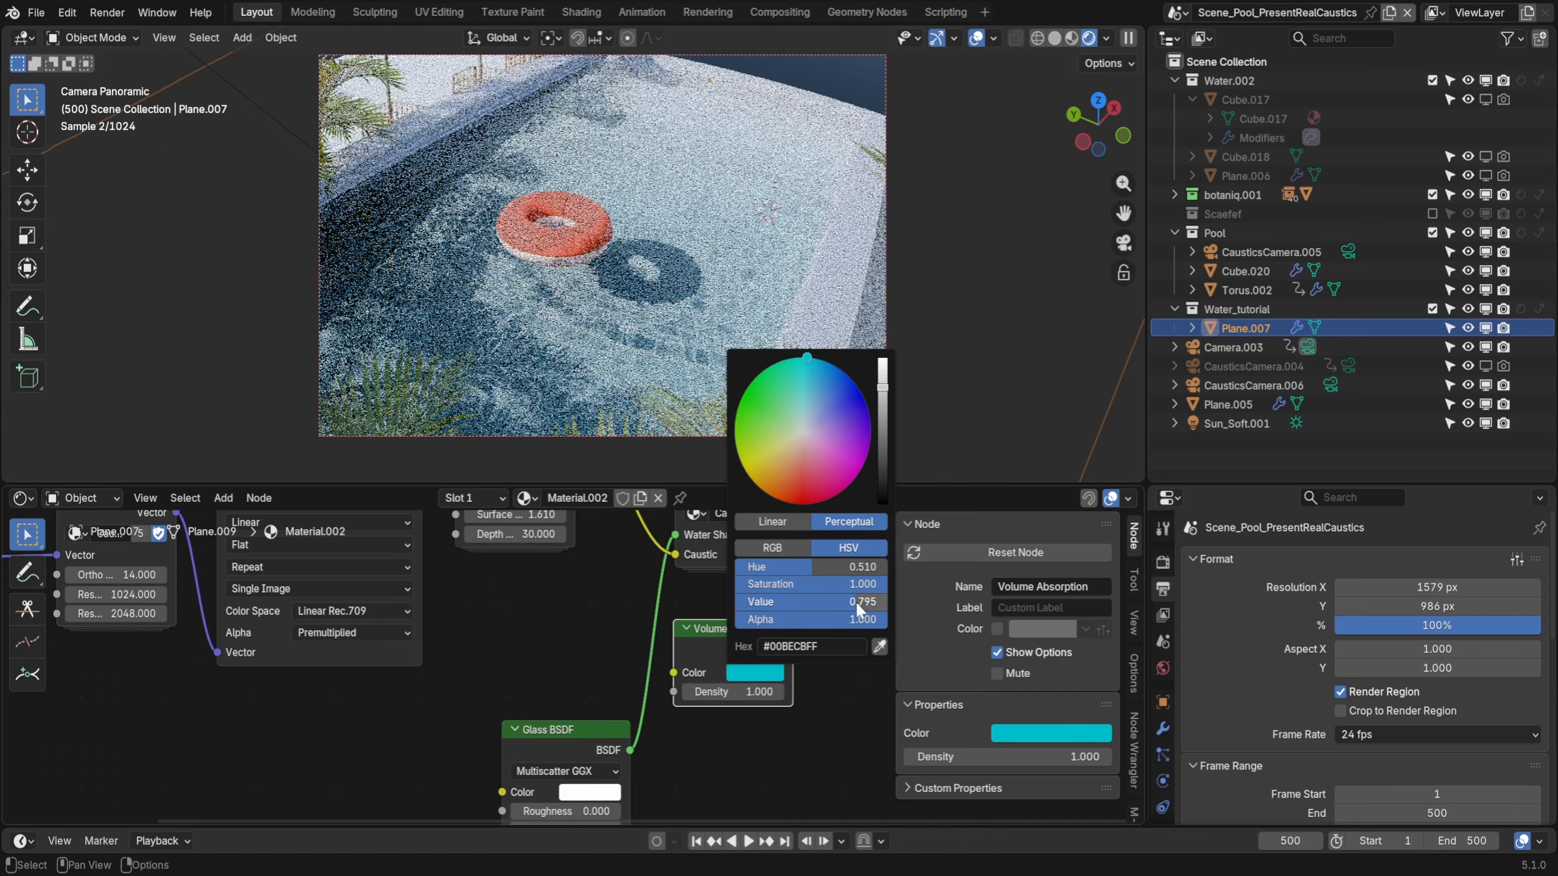
Set the Caustics Energy Fix node's Gamma to 1.79 and its Depth Fade to 46.3, checking the pool through the scene camera
middle_drag(709, 227, 653, 350)
scroll(653, 350, down, 4)
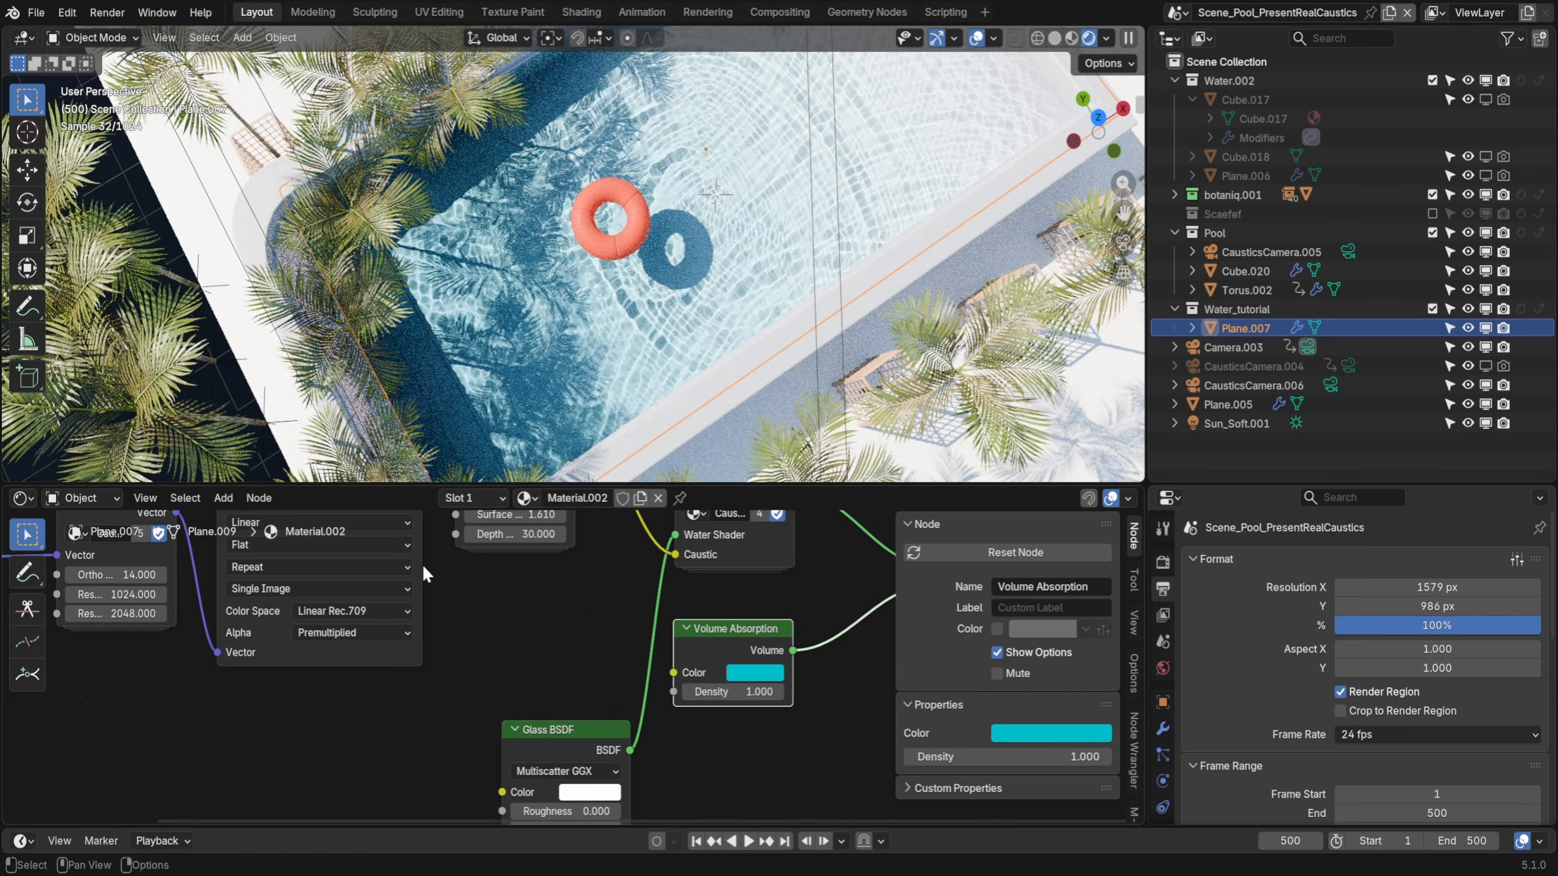
key(Home)
click(517, 554)
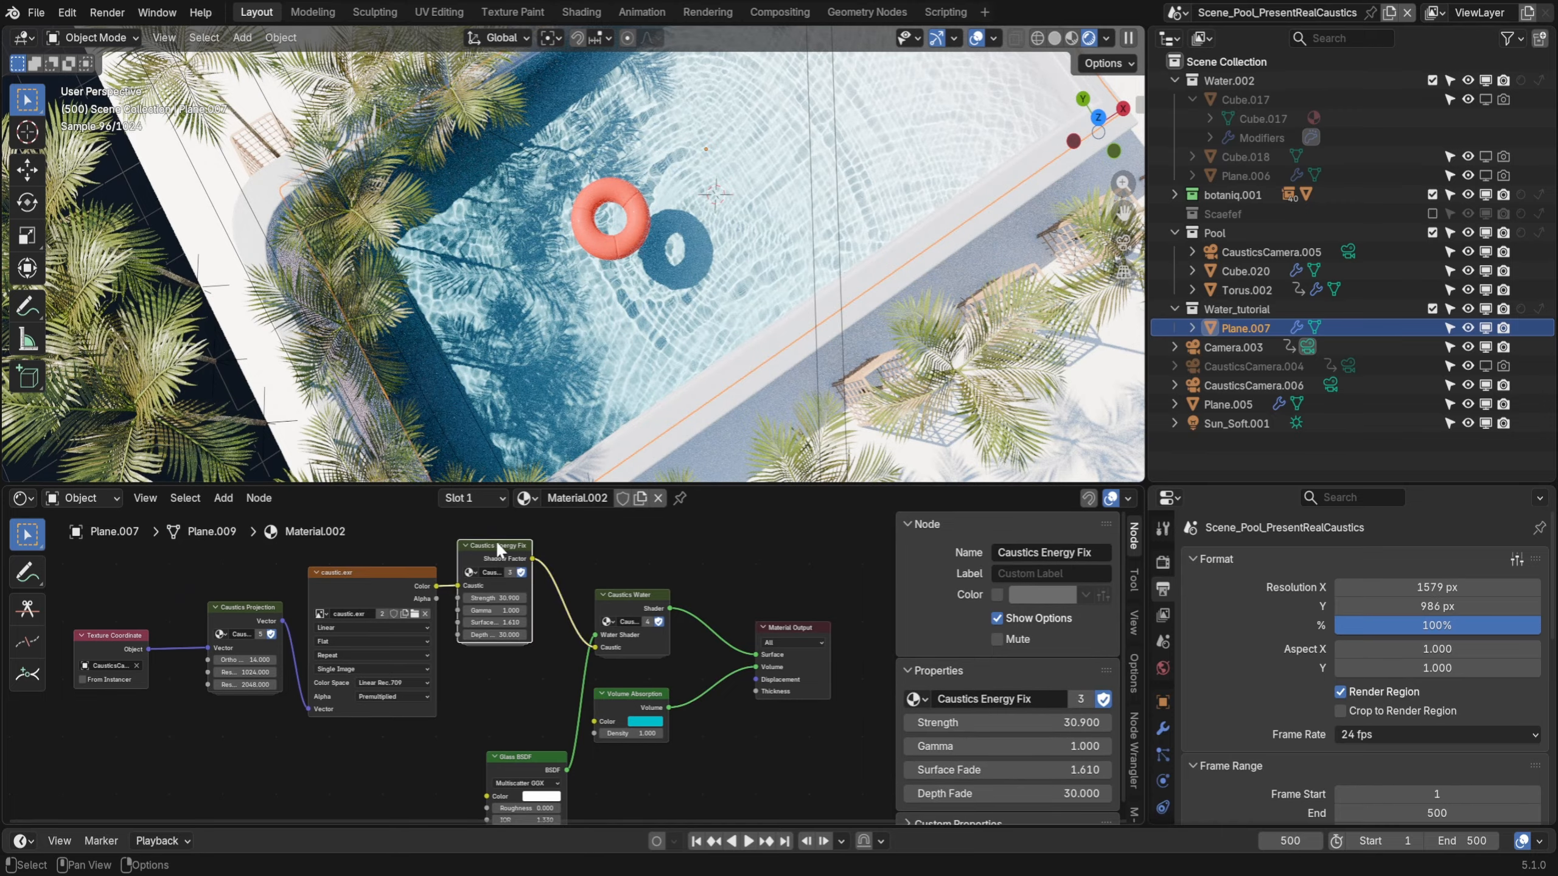
scroll(512, 565, up, 3)
click(1123, 242)
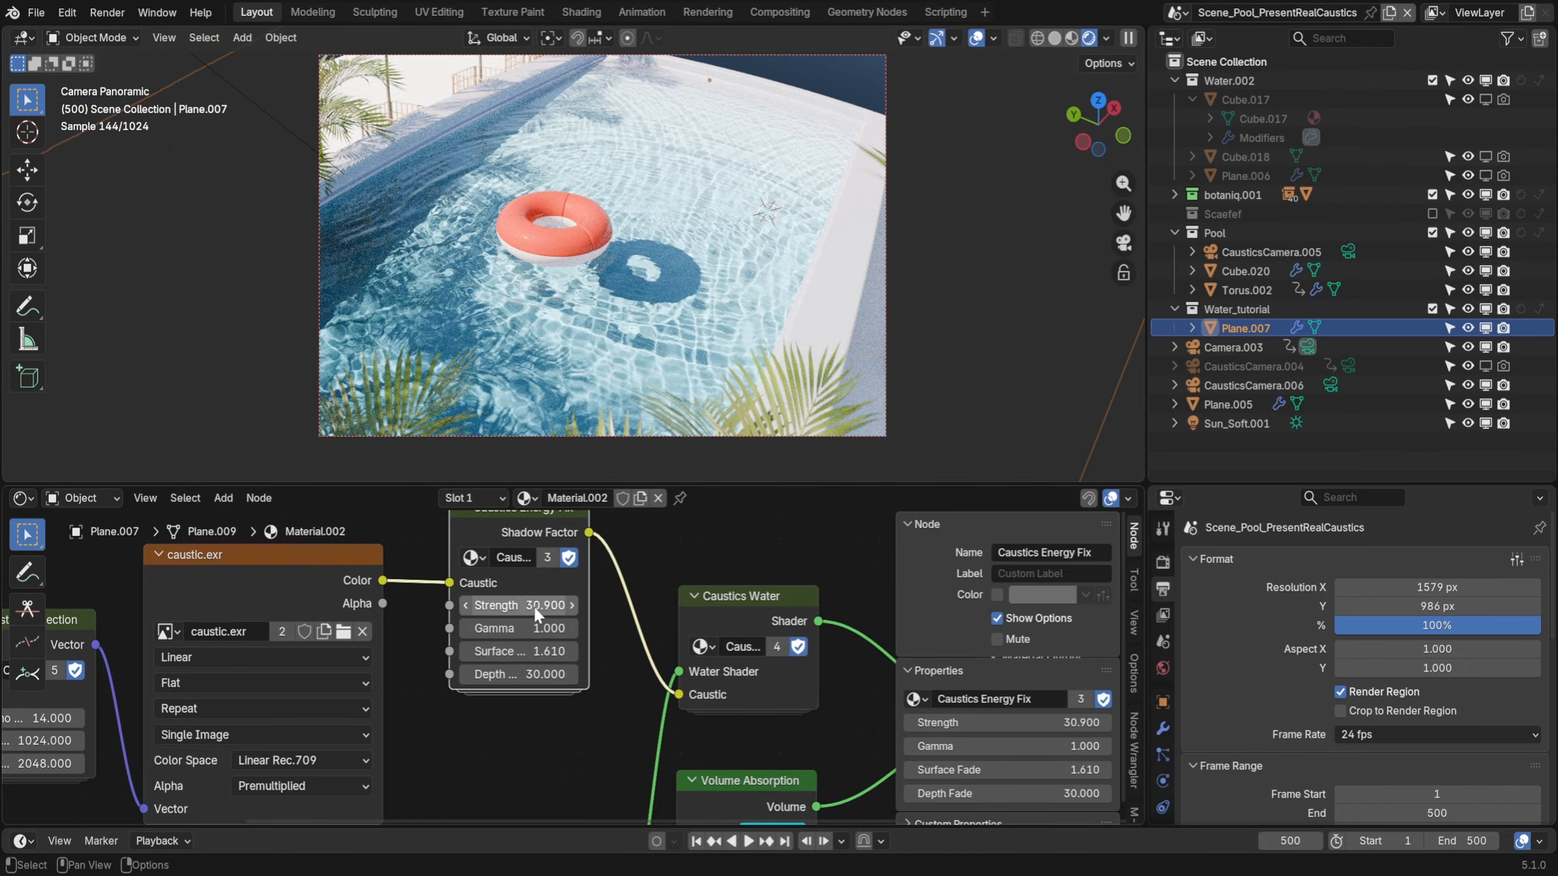
drag(524, 625, 675, 674)
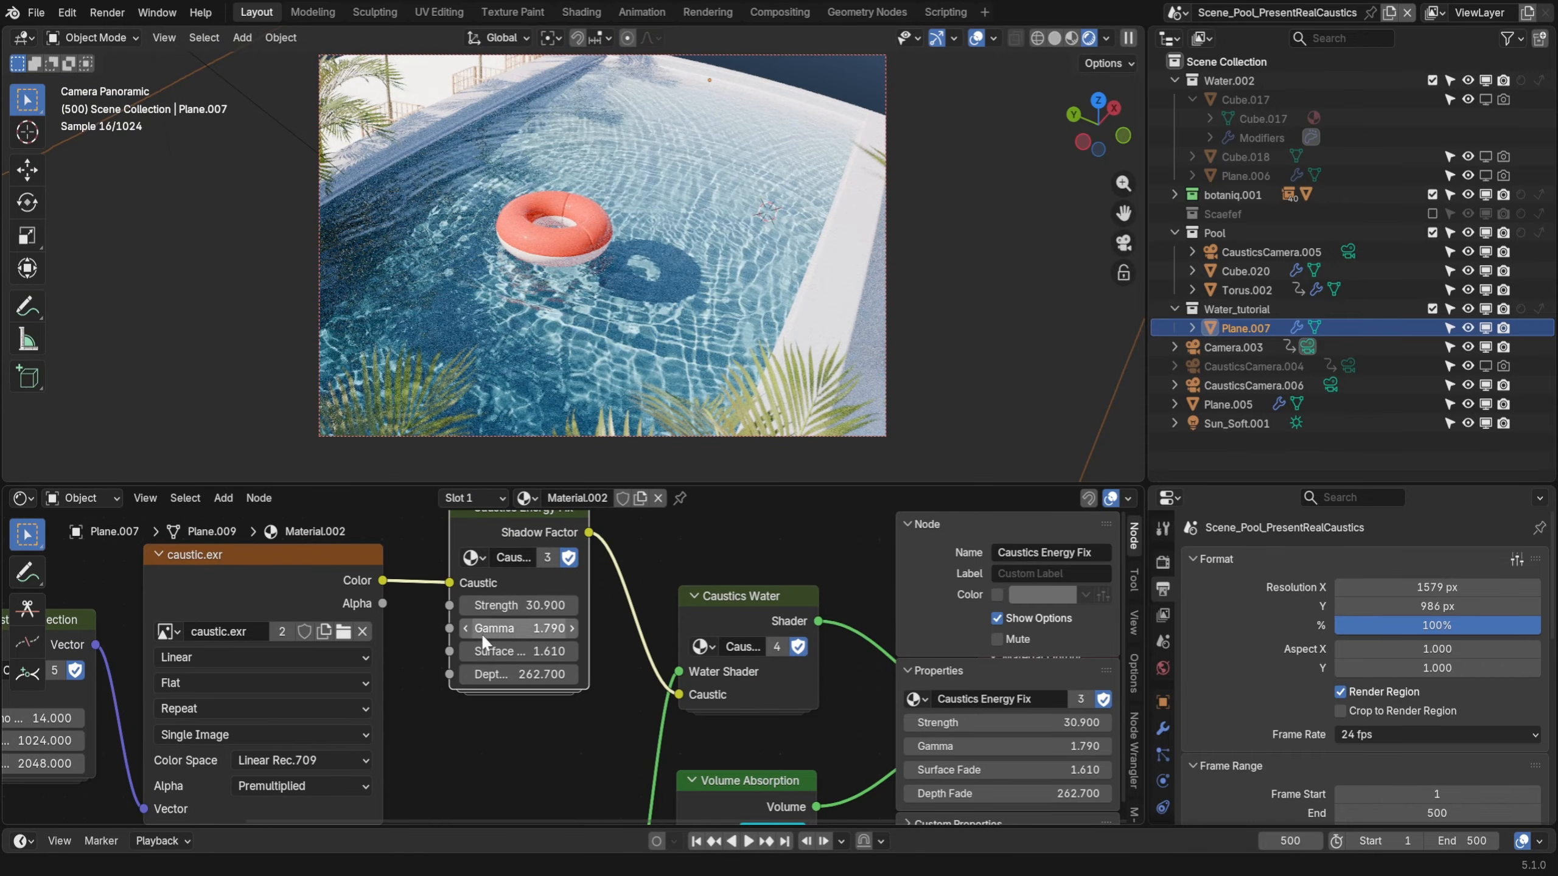
drag(538, 677, 570, 675)
Set the Caustics Energy Fix node's Surface Fade to 2, Depth Fade to 50 and Strength to 42.5
click(536, 651)
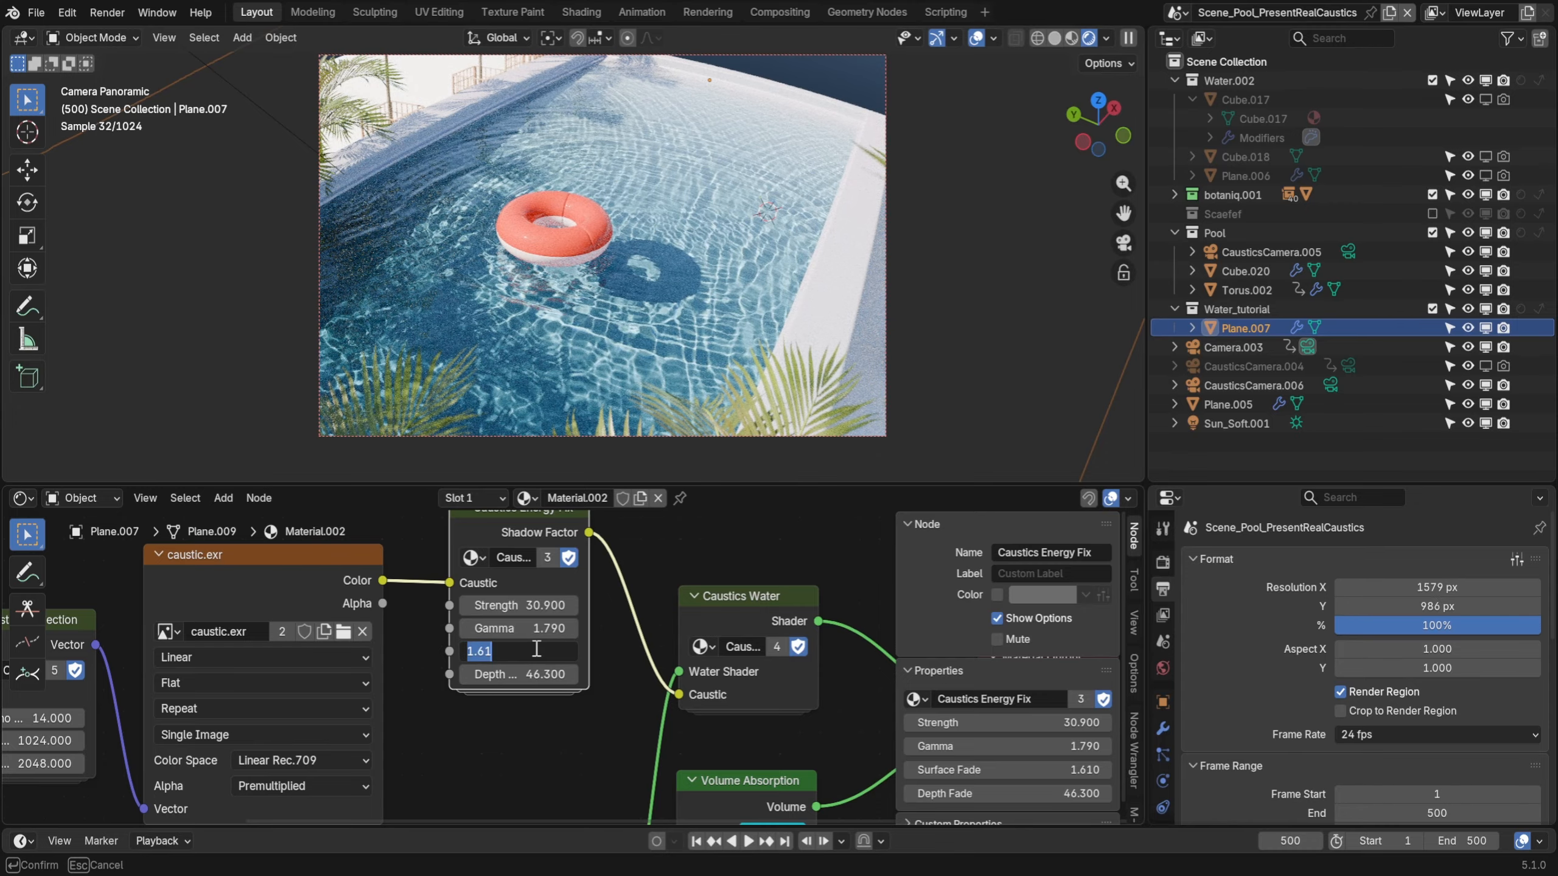
text(2)
key(Return)
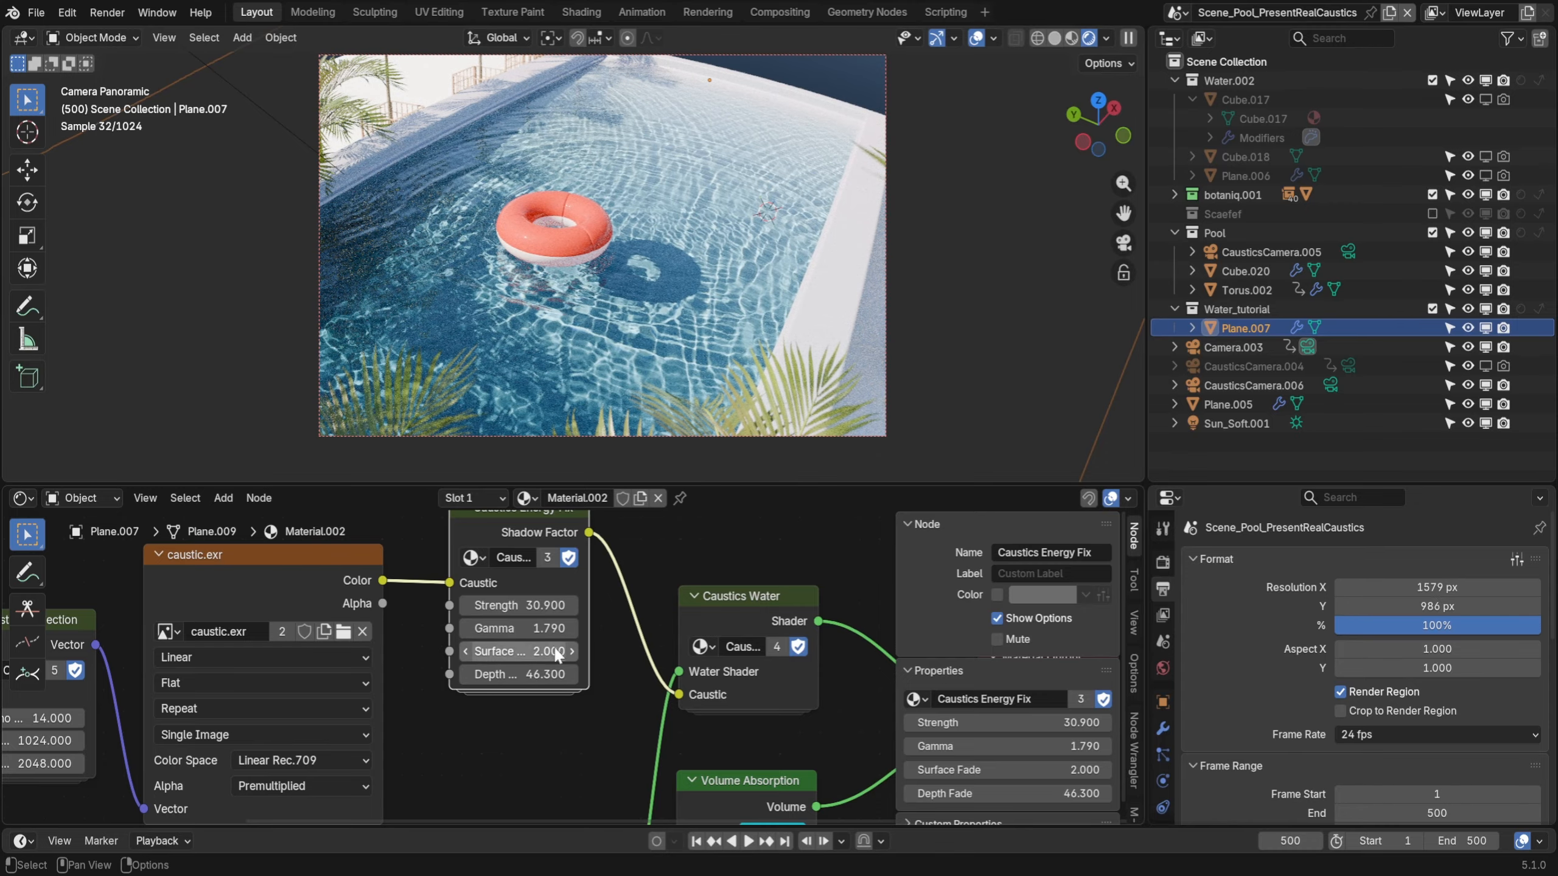
drag(539, 674, 559, 675)
click(559, 674)
click(558, 675)
text(50)
key(Return)
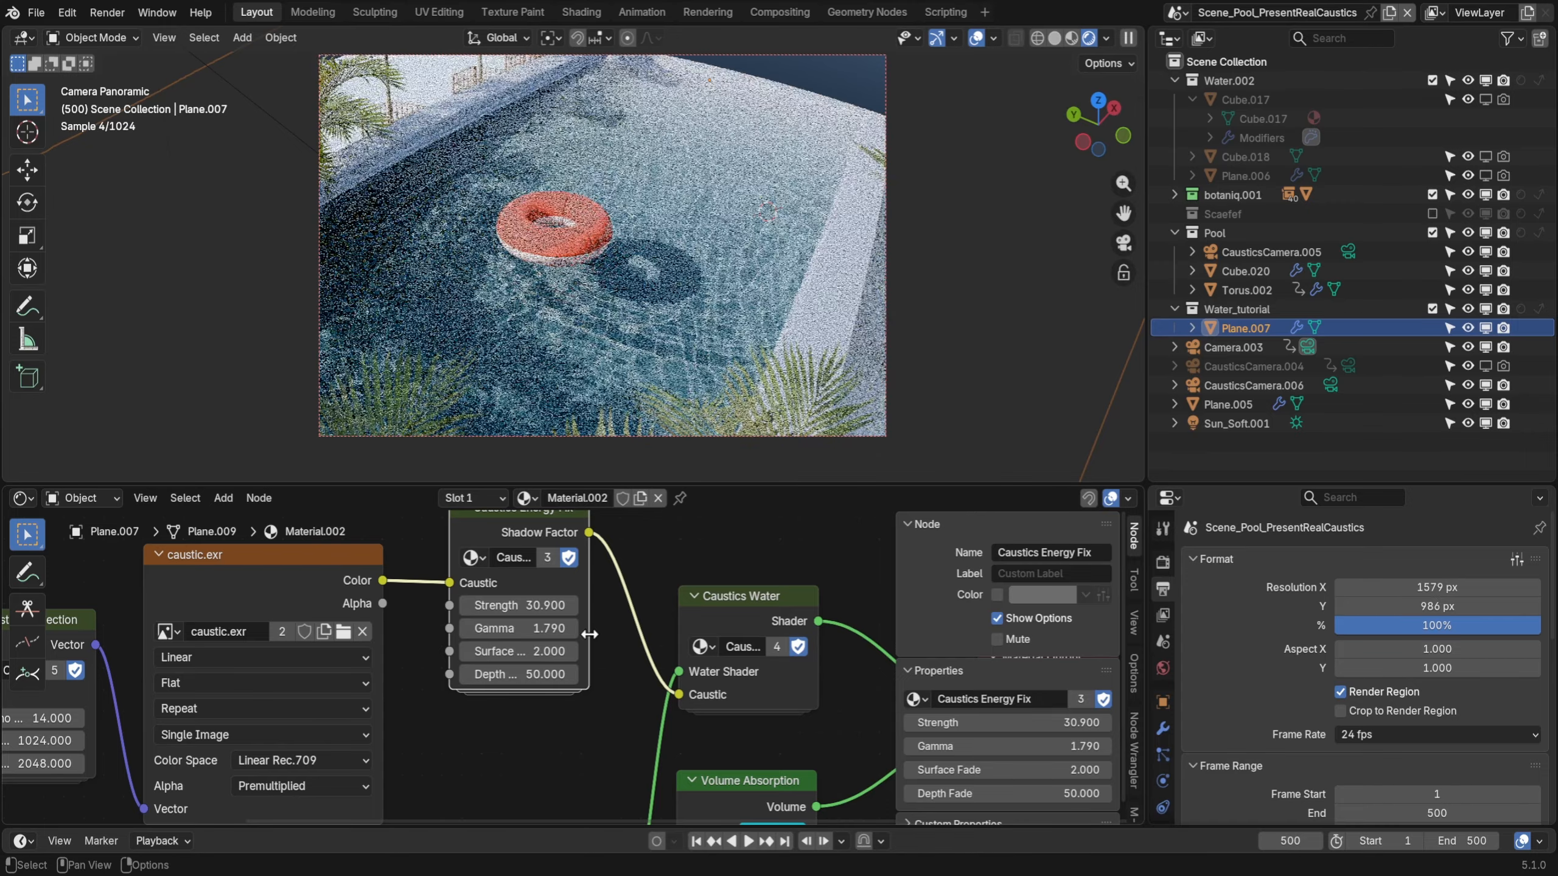
mouse_move(546, 606)
mouse_down()
mouse_move(570, 606)
mouse_move(539, 607)
mouse_up()
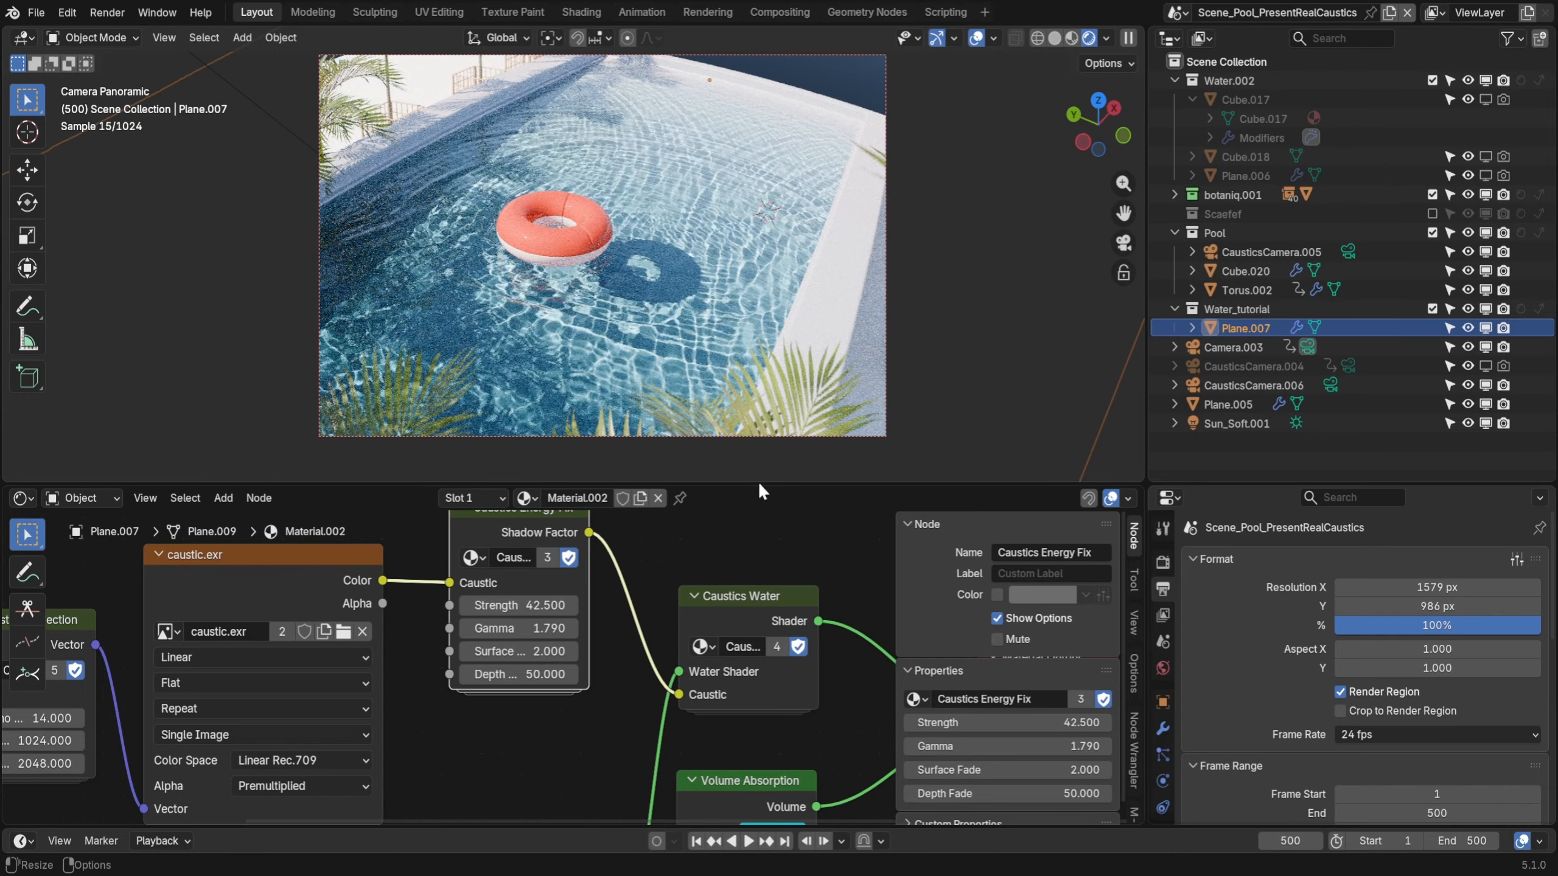
Examine the caustics around the float ring from above in an enlarged 3D viewport
drag(759, 483, 760, 685)
scroll(741, 427, up, 3)
mouse_move(737, 369)
middle_down()
mouse_move(714, 442)
mouse_move(692, 389)
mouse_move(717, 423)
mouse_move(682, 424)
mouse_move(690, 434)
mouse_move(749, 384)
middle_up()
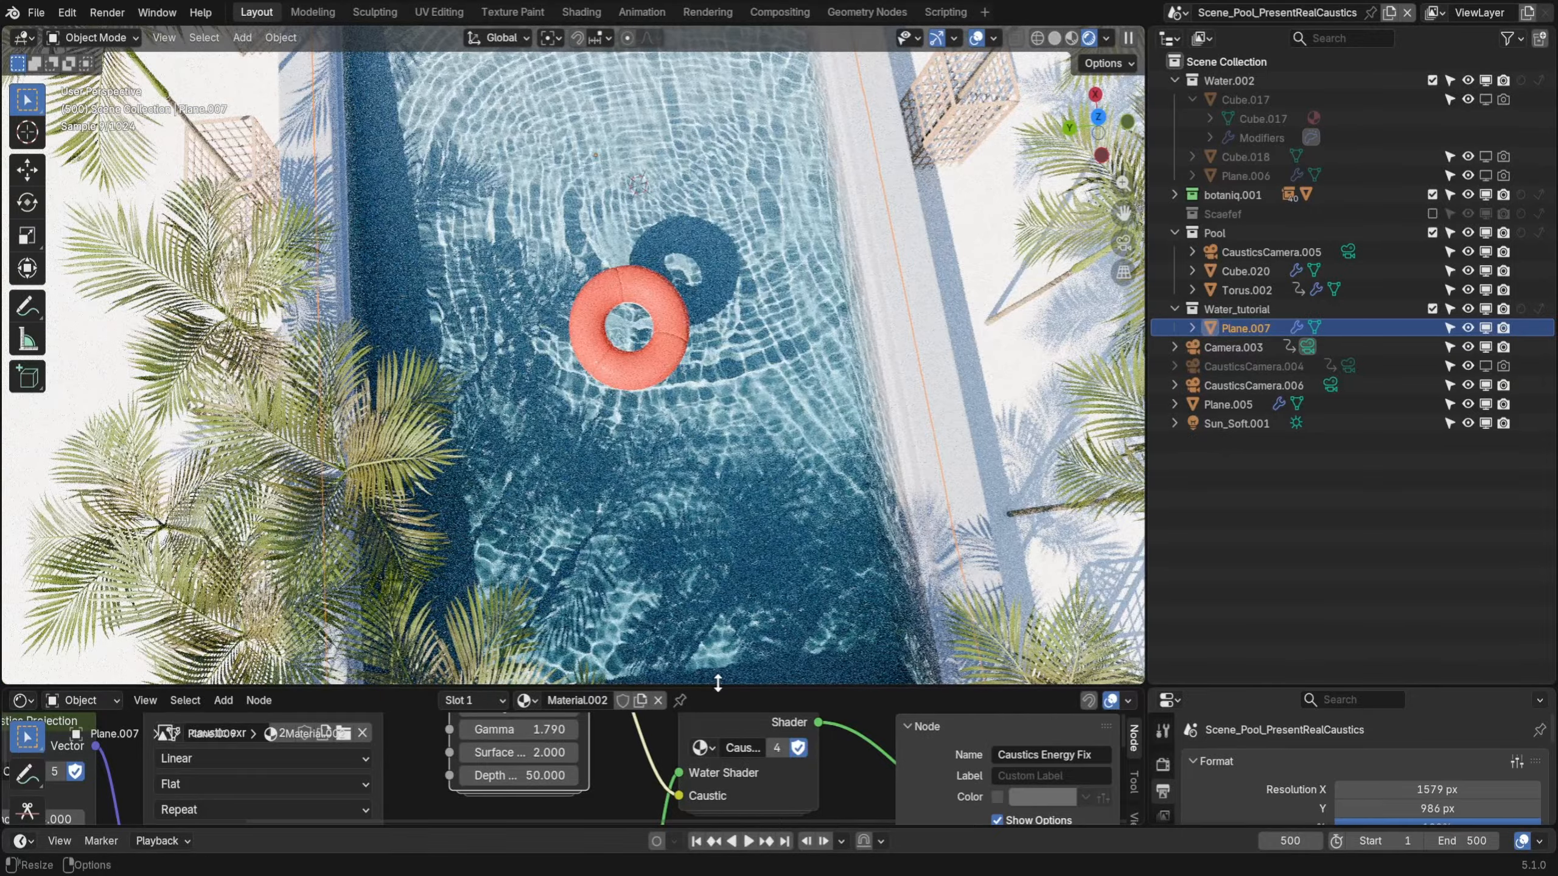
drag(717, 683, 705, 569)
Play the animation to frame 51 and generate the caustics for the current frame
key(space)
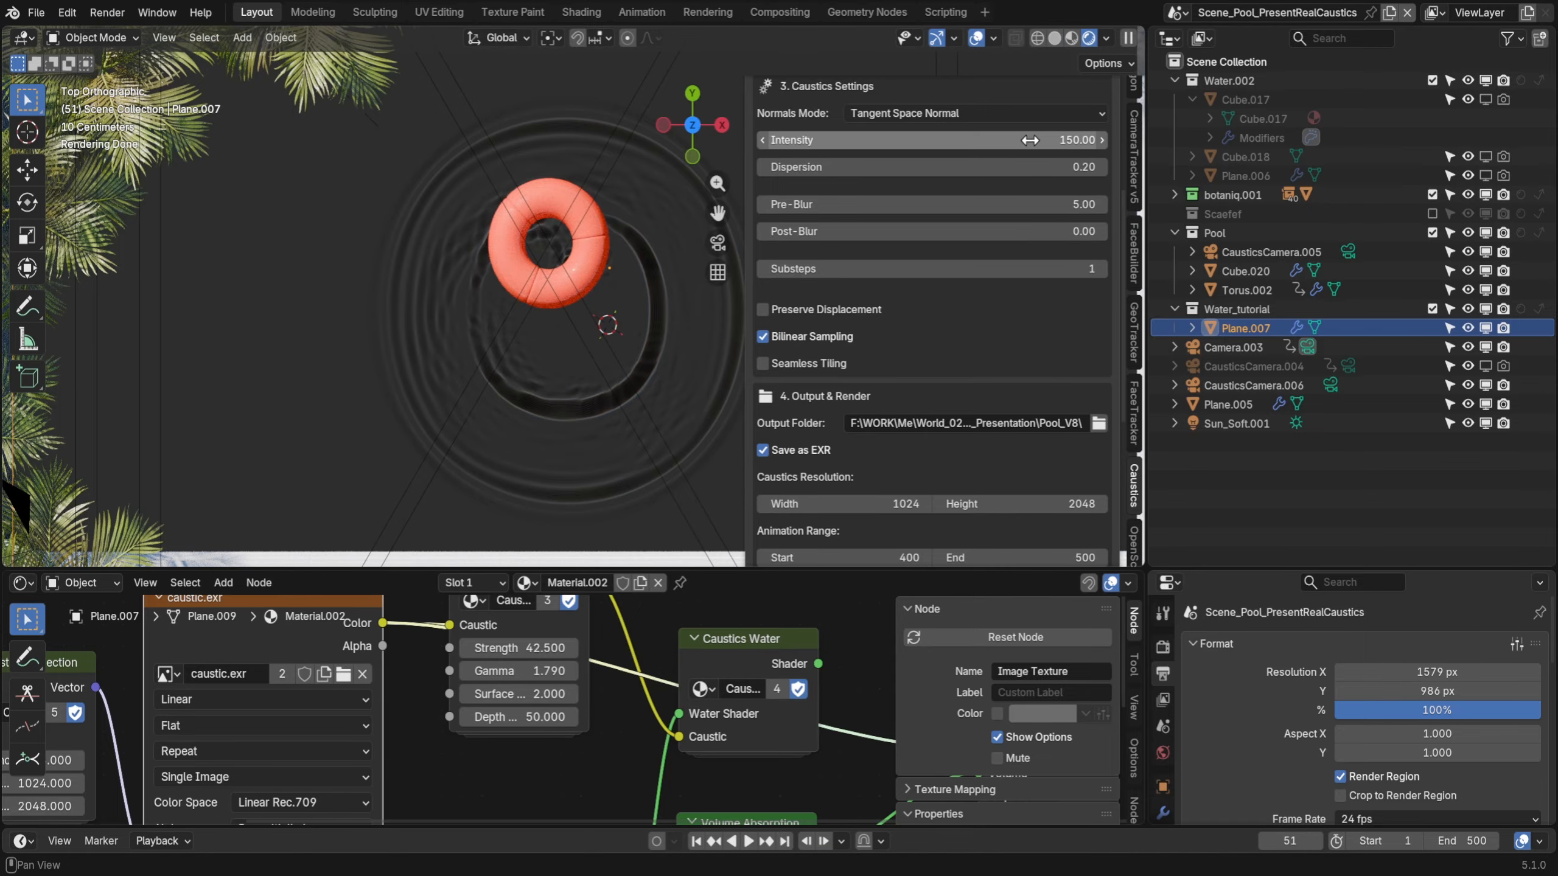
scroll(981, 400, down, 8)
click(933, 404)
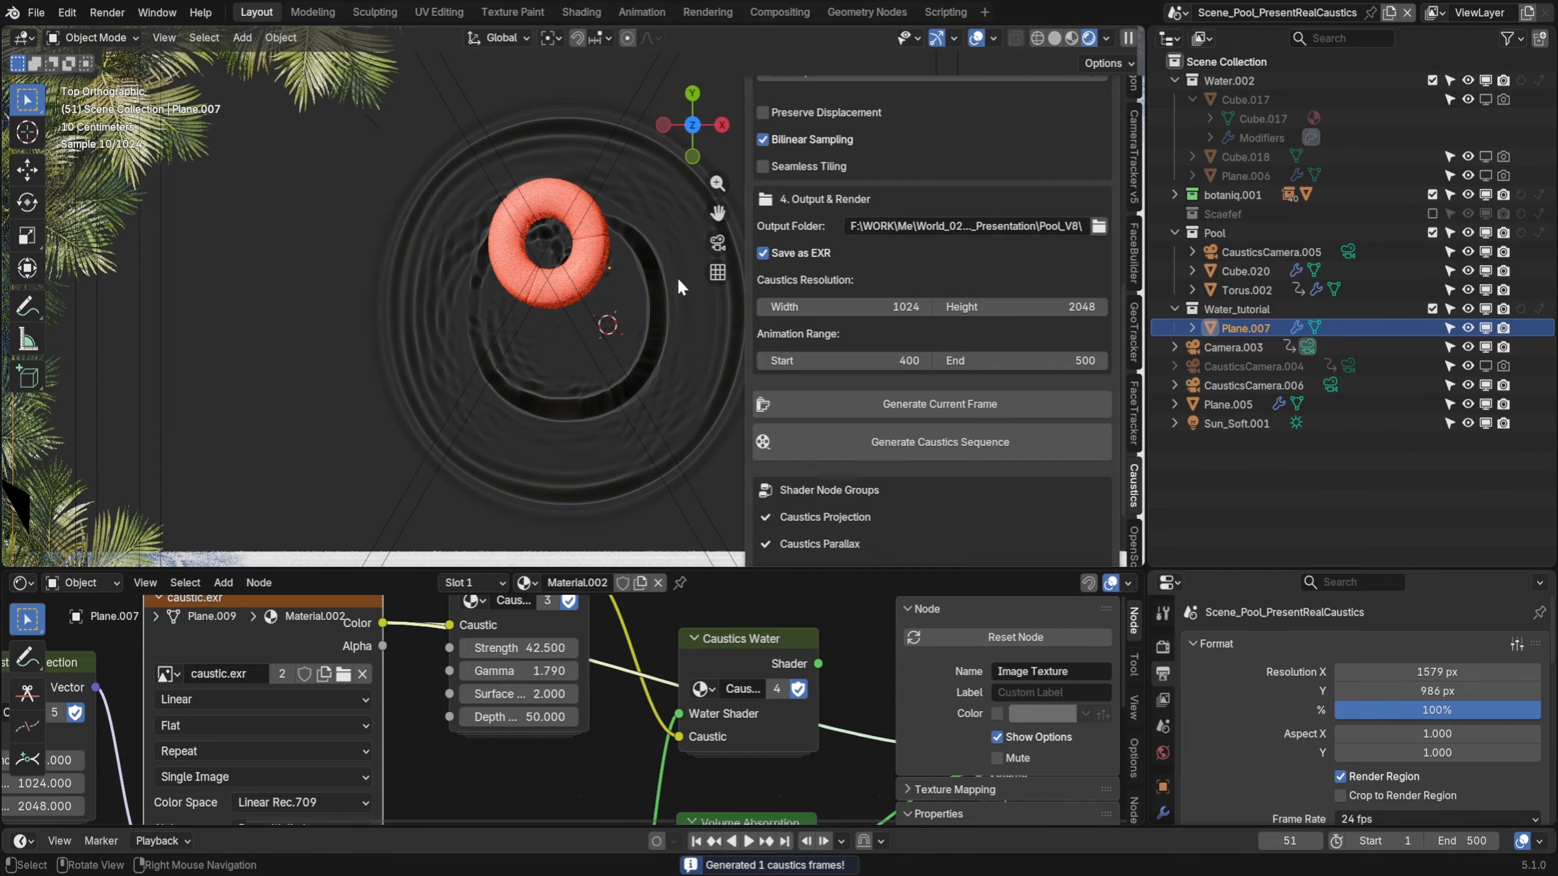
Advance the animation to frame 75 and reconnect the Caustics Water shader to the material output
key(space)
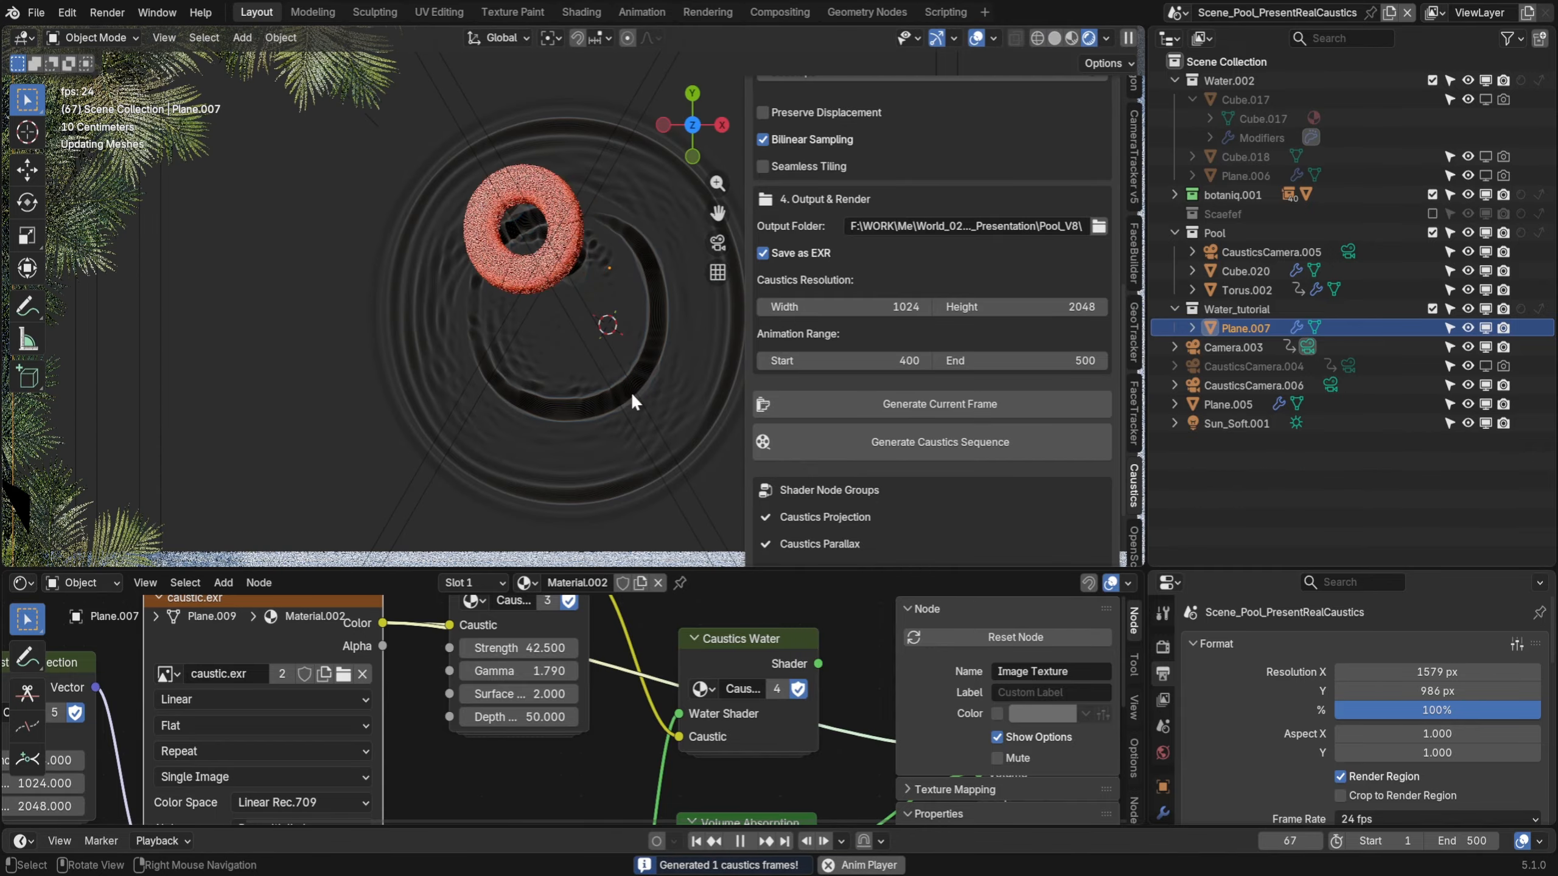
click(779, 645)
scroll(555, 394, down, 2)
middle_drag(555, 394, 655, 366)
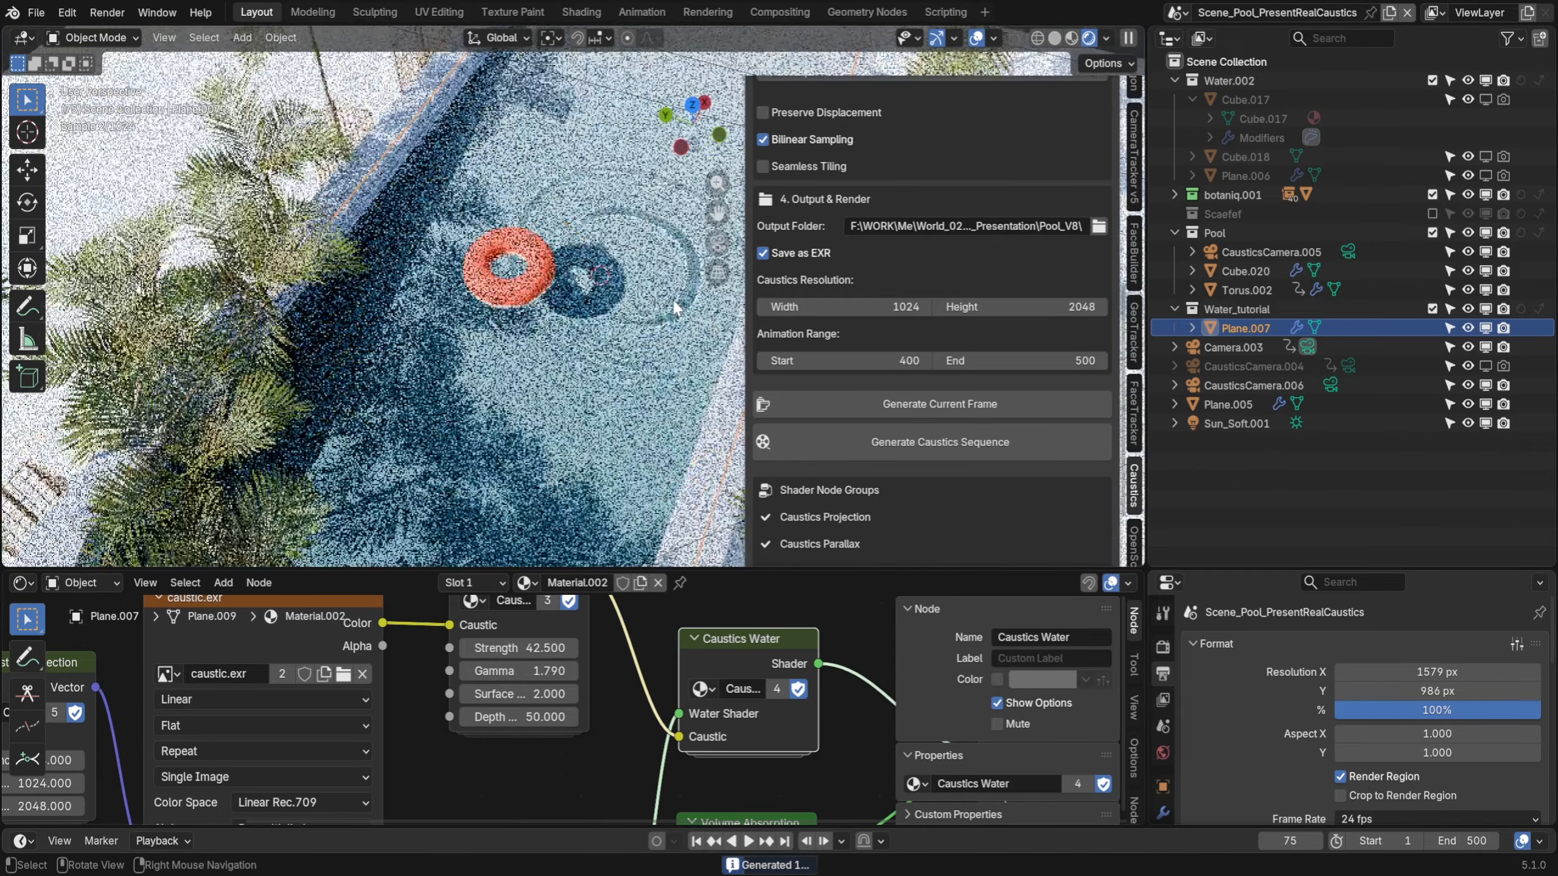
Play the animation on to frame 143 in Solid shading and generate the caustics for that frame
key(space)
key(z)
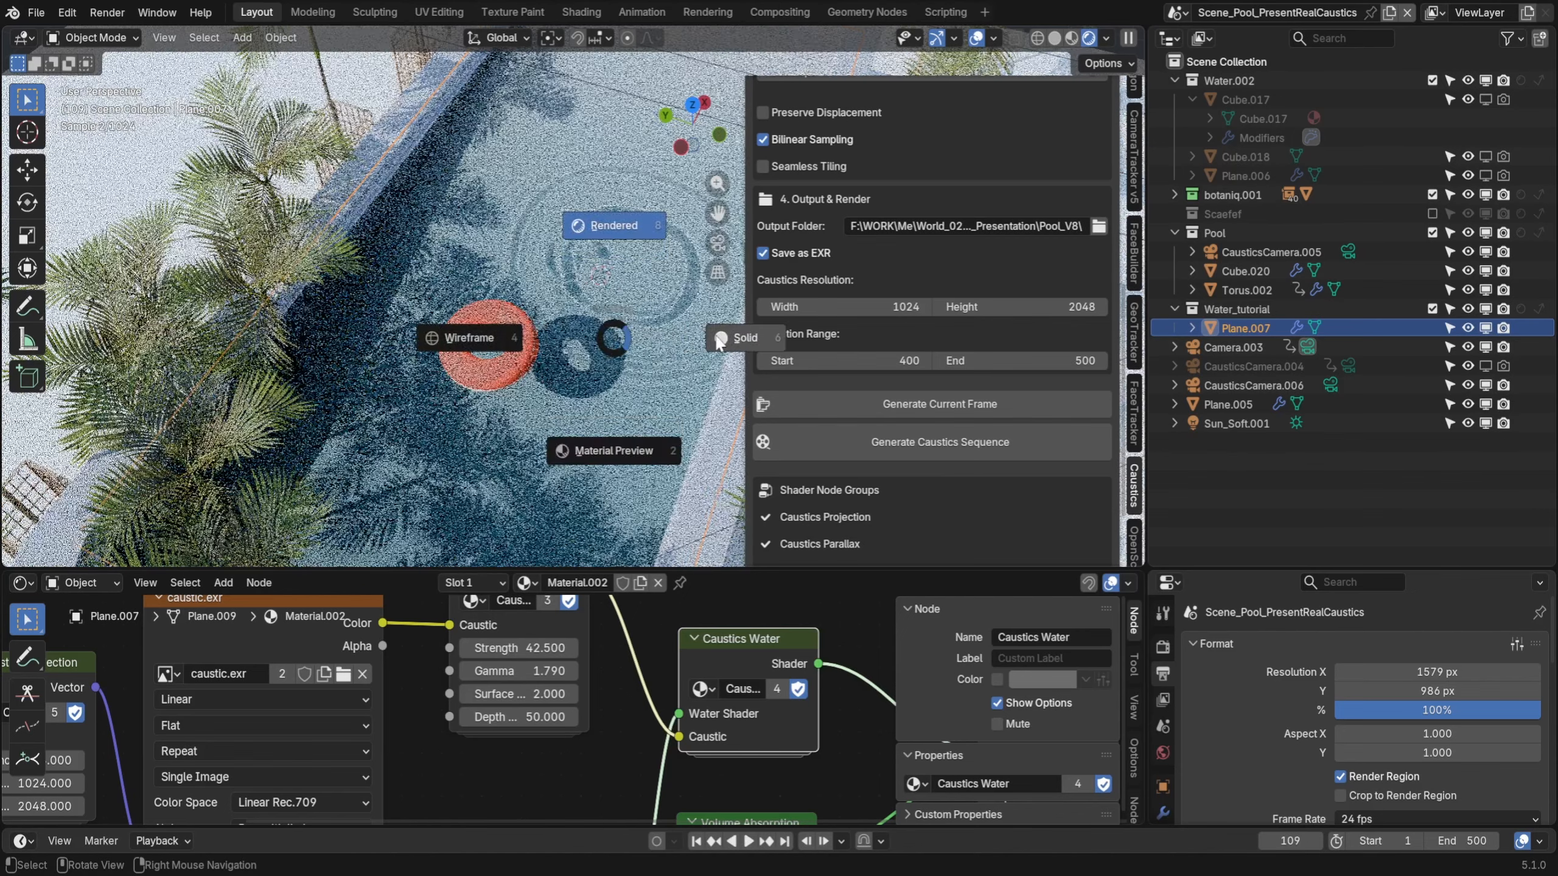
click(687, 348)
middle_drag(616, 391, 577, 431)
scroll(528, 426, up, 3)
key(space)
click(964, 404)
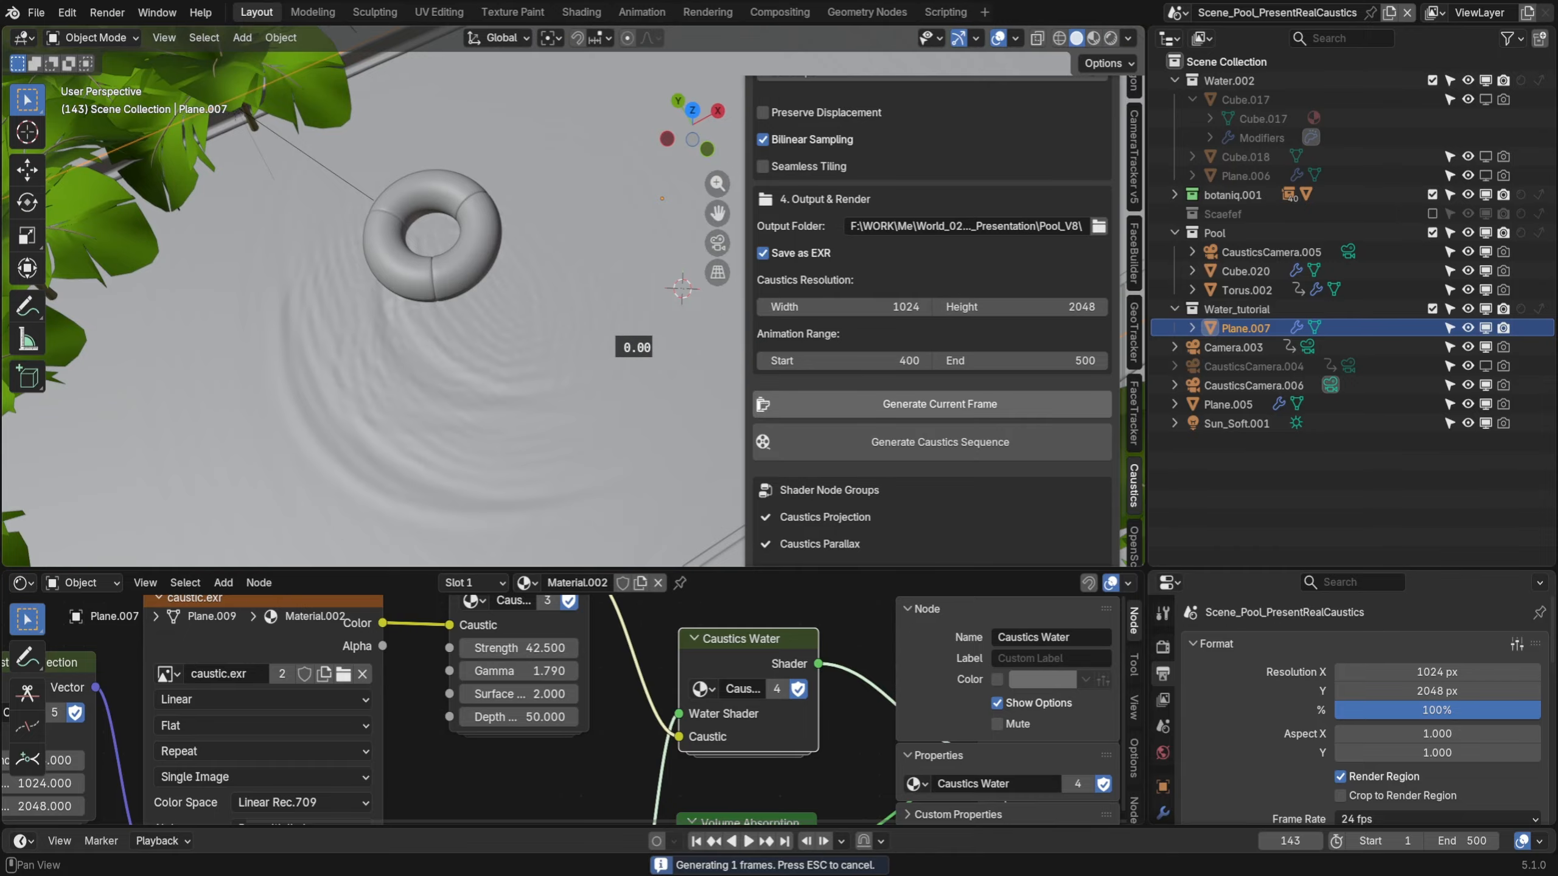
Switch the viewport back to Rendered shading and view the pool through the scene camera with the Caustics settings hidden
key(z)
click(646, 282)
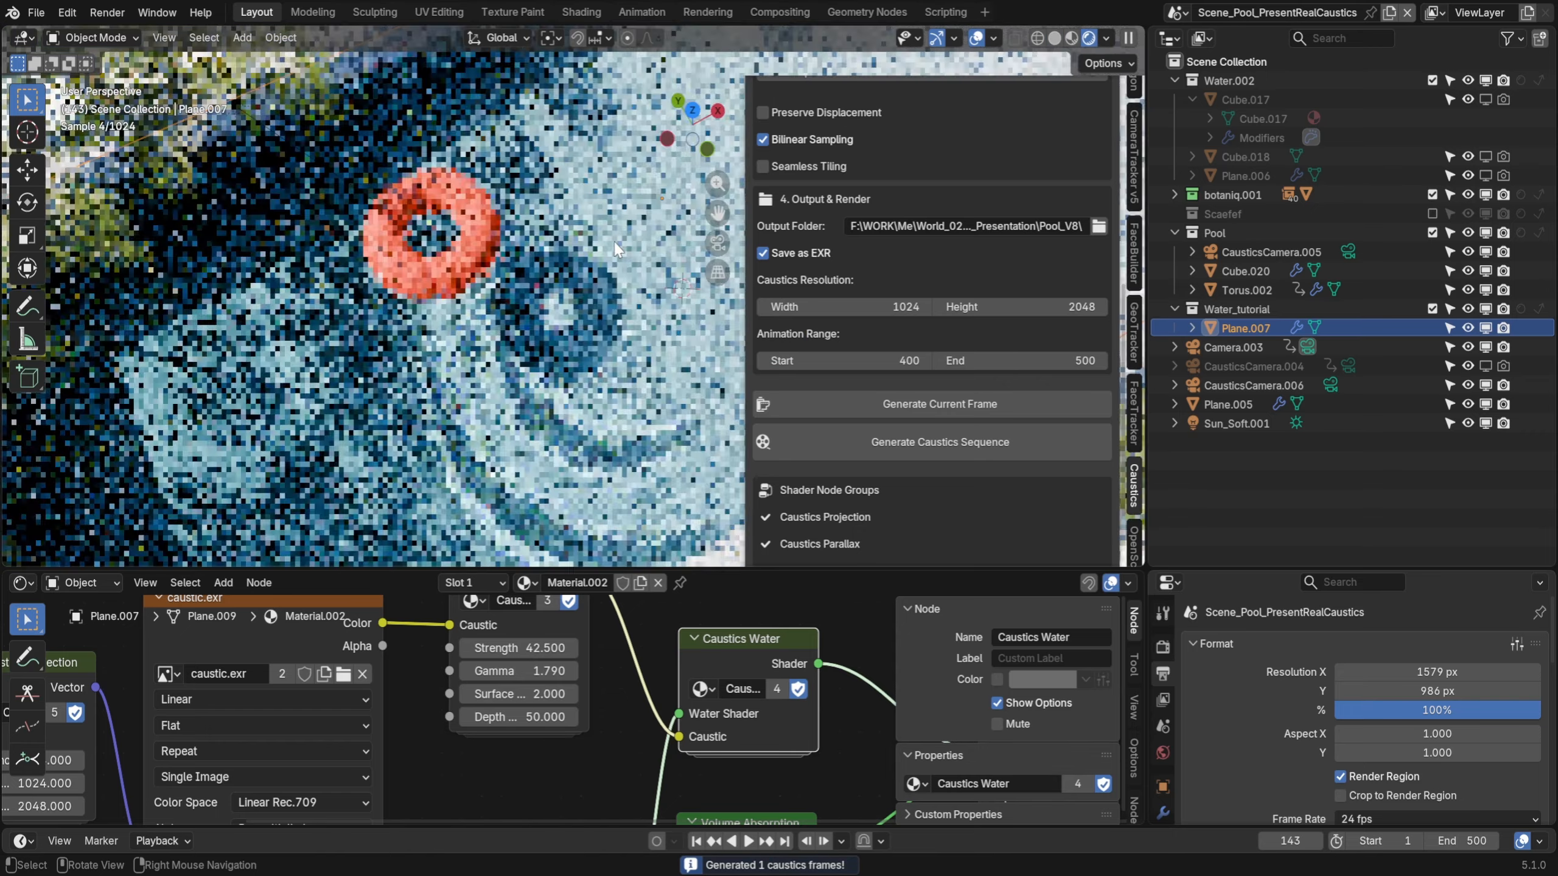
click(717, 243)
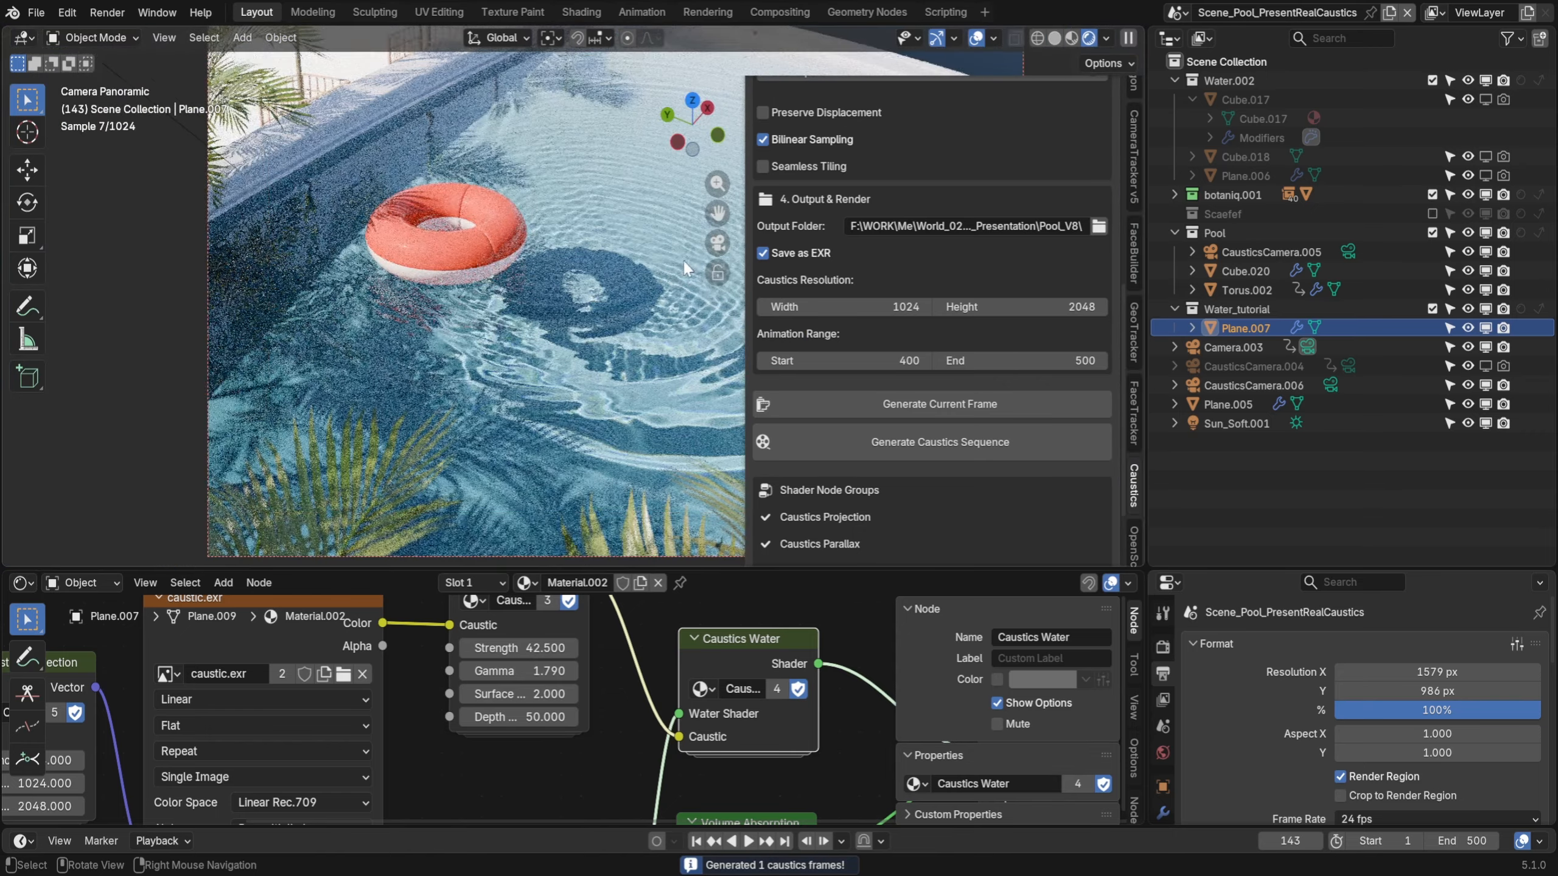
key(n)
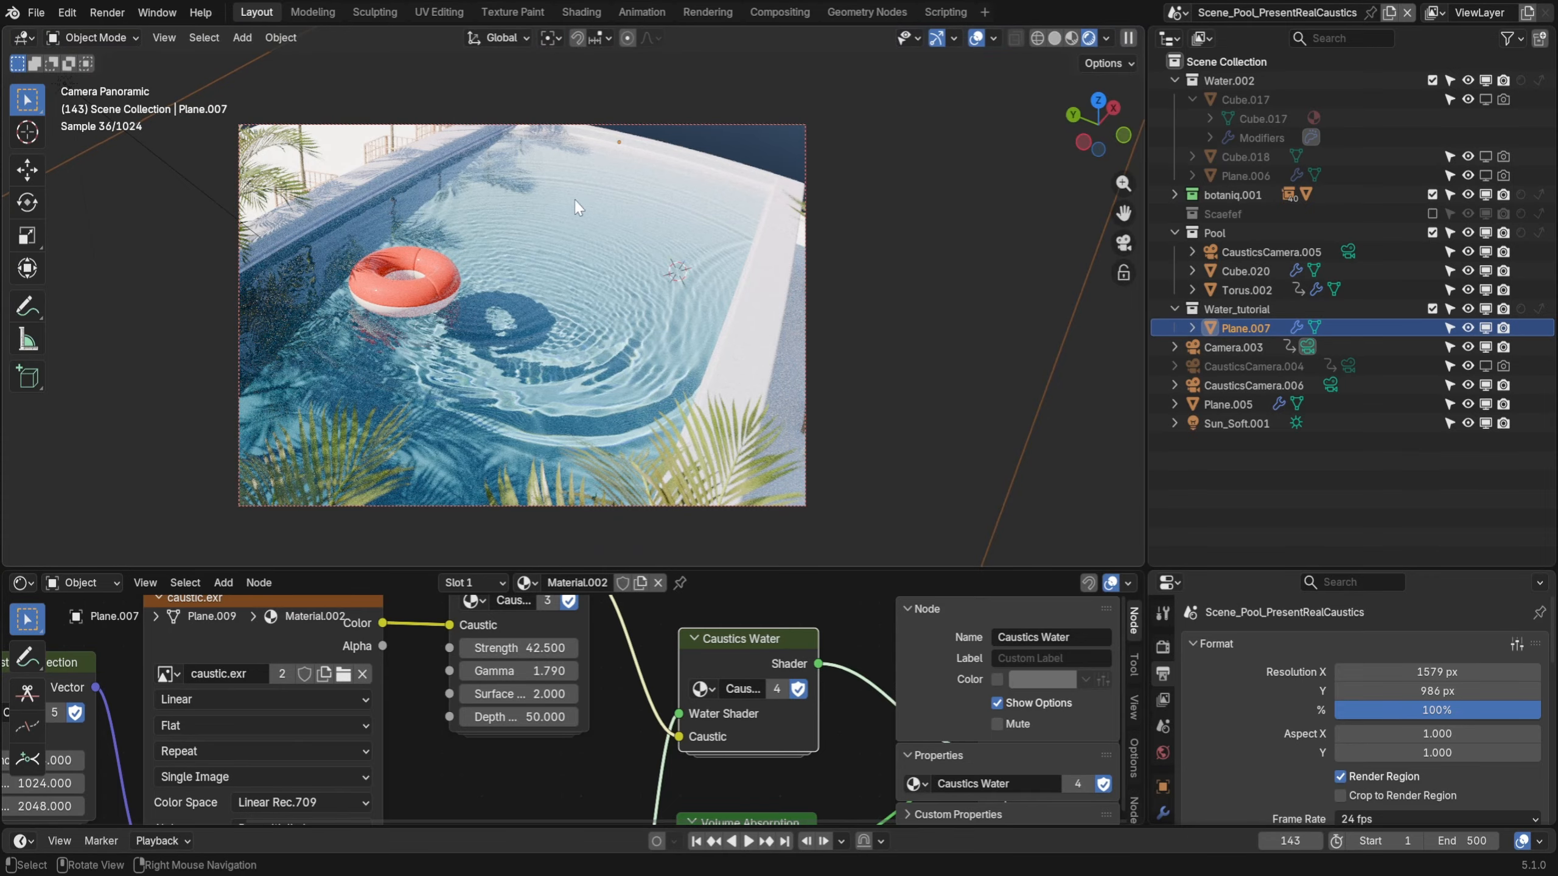
Examine the Texture Coordinate and Caustics Projection nodes that feed the caustic.exr texture
scroll(132, 703, down, 3)
middle_drag(133, 703, 528, 666)
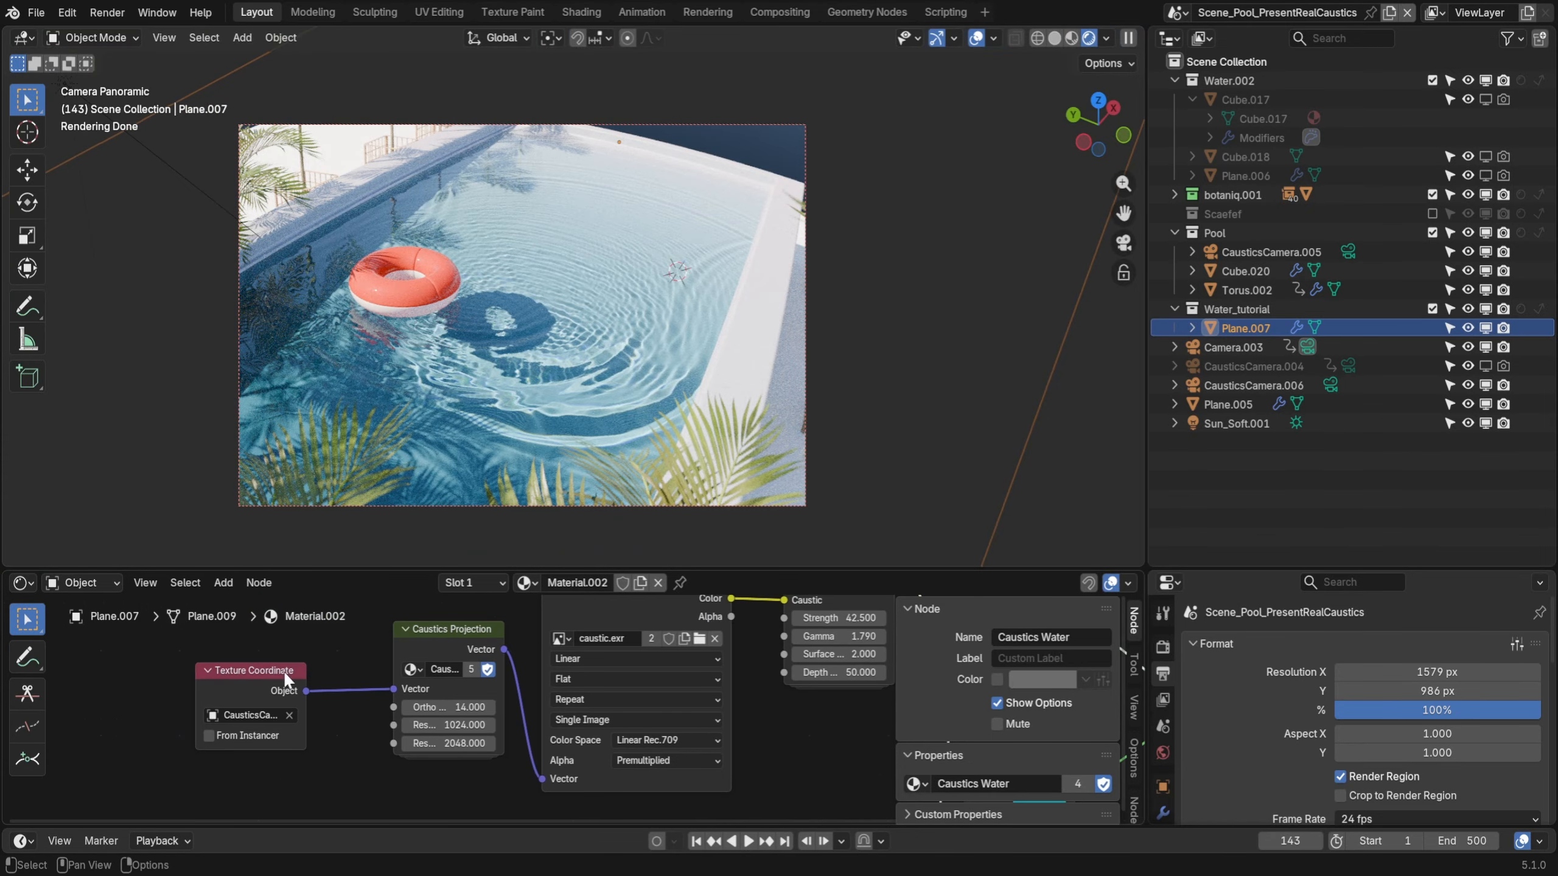
drag(225, 682, 223, 684)
View the caustic.exr preview on the water at frame 163 through the scene camera, enlarge the node editor and reopen the Caustics settings
middle_drag(738, 356, 690, 326)
scroll(689, 326, down, 3)
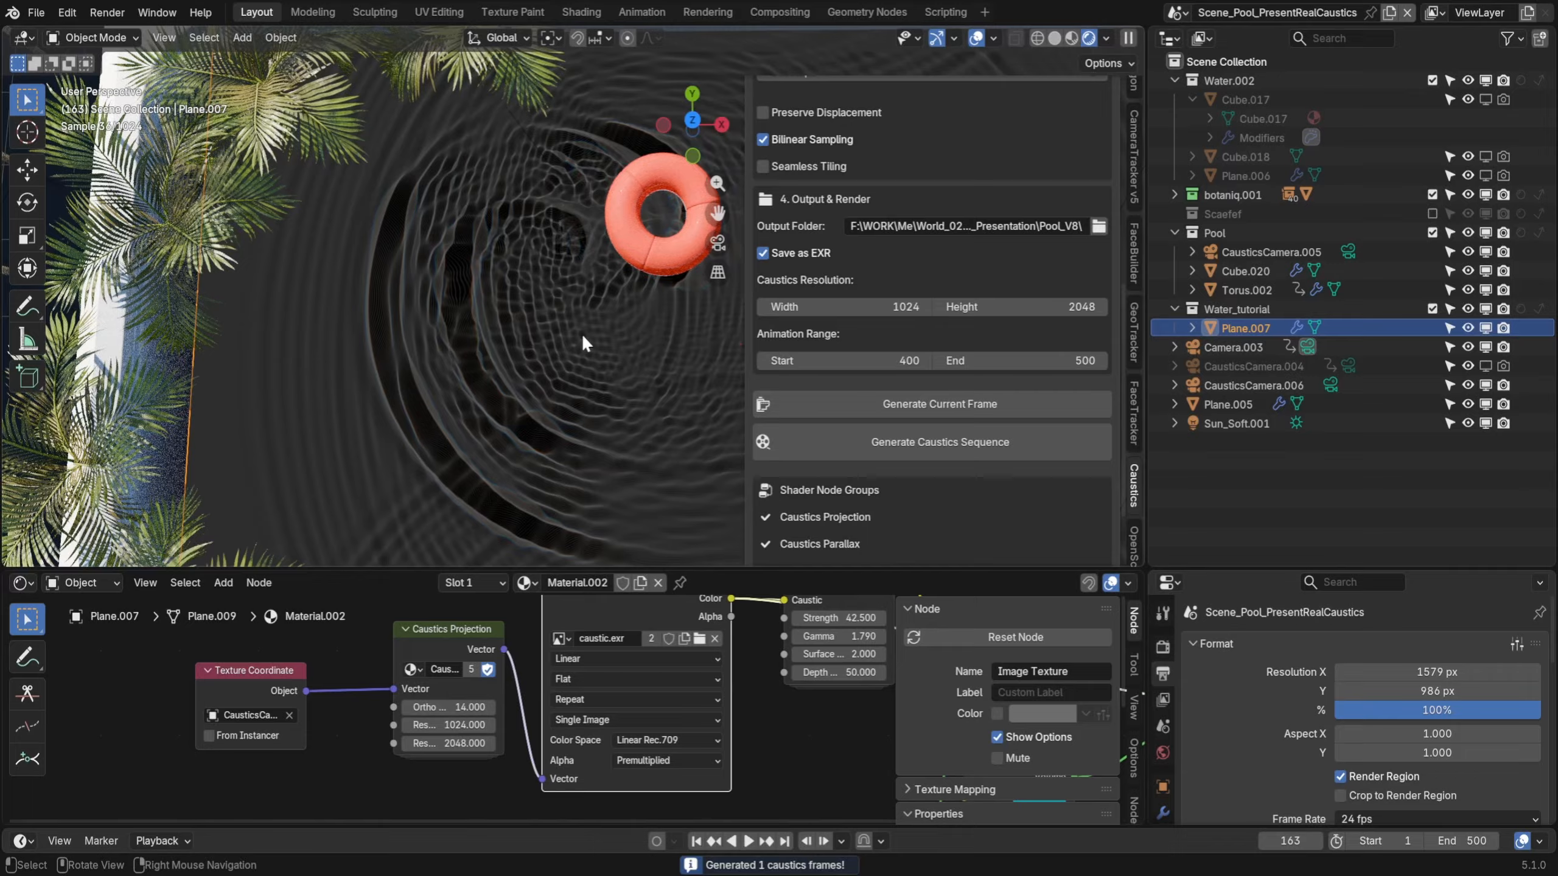
key(n)
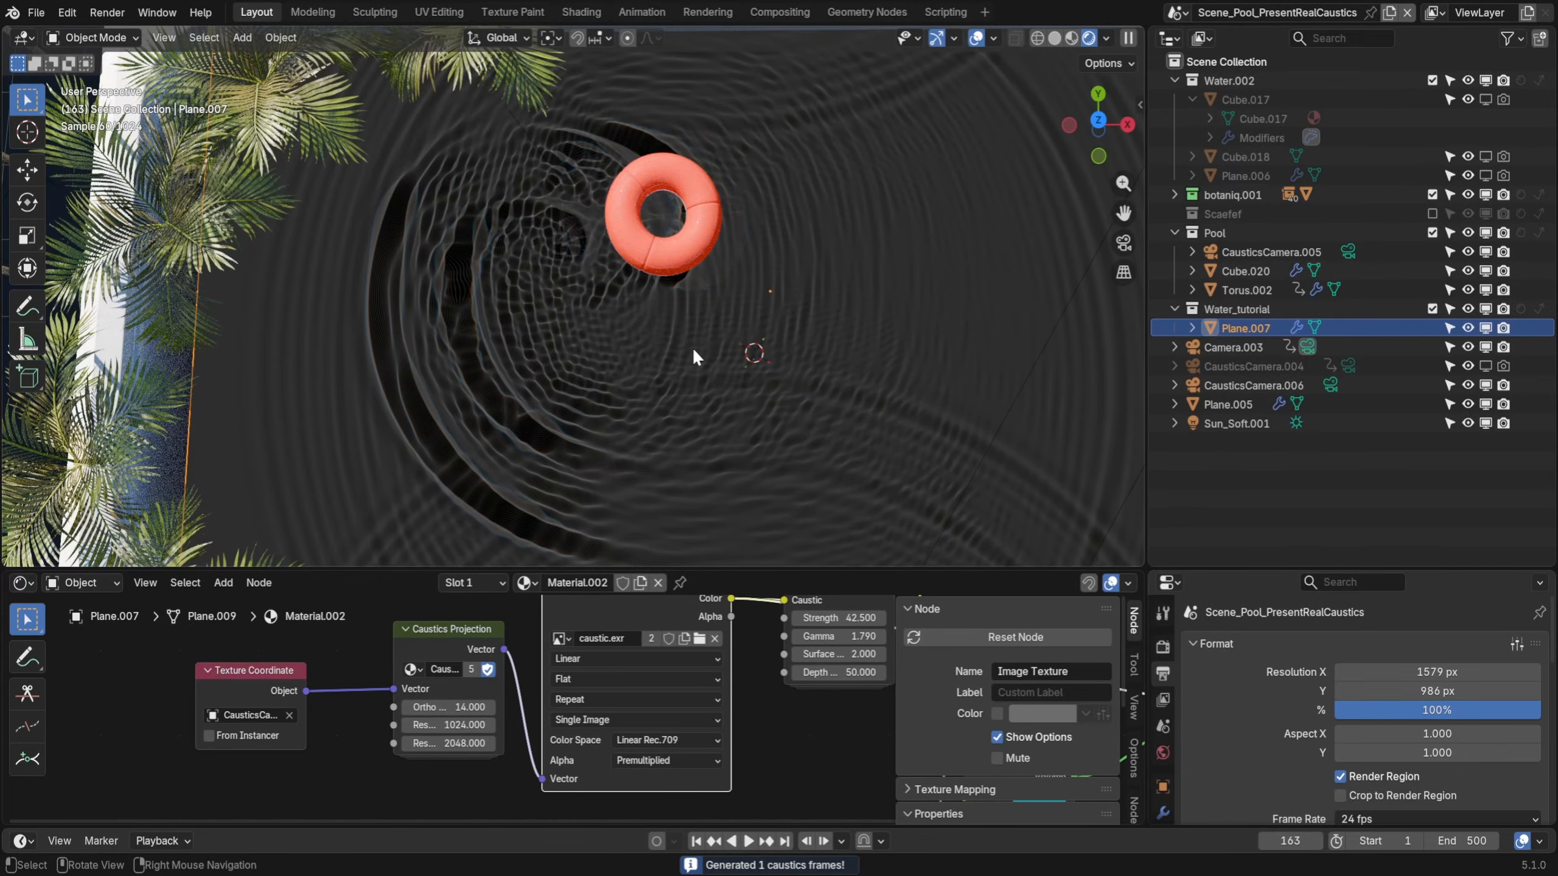
key(KP_0)
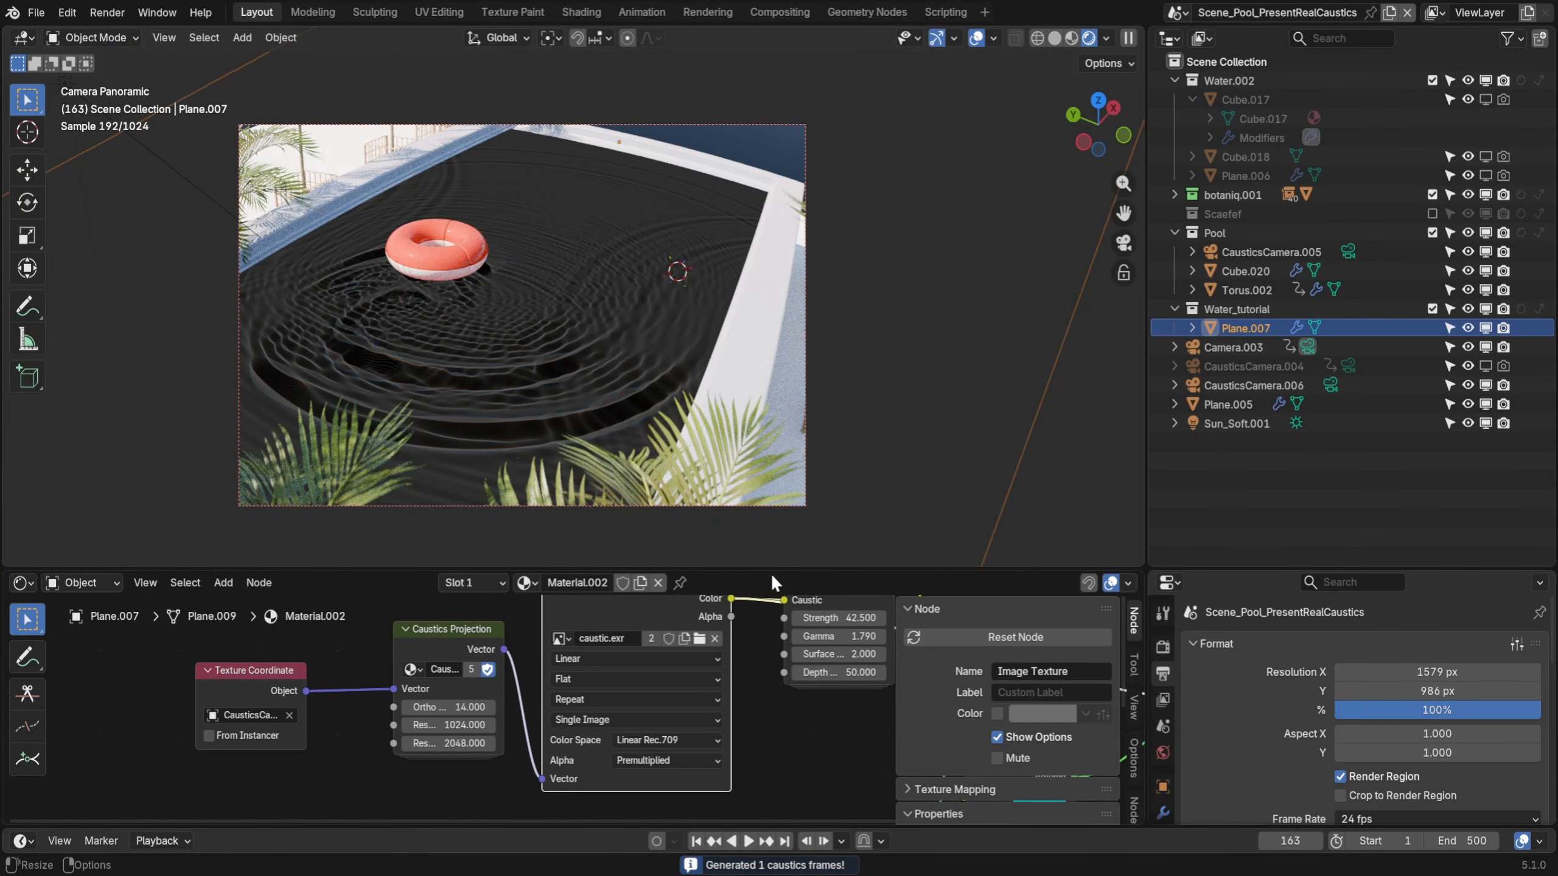
drag(771, 570, 777, 496)
key(n)
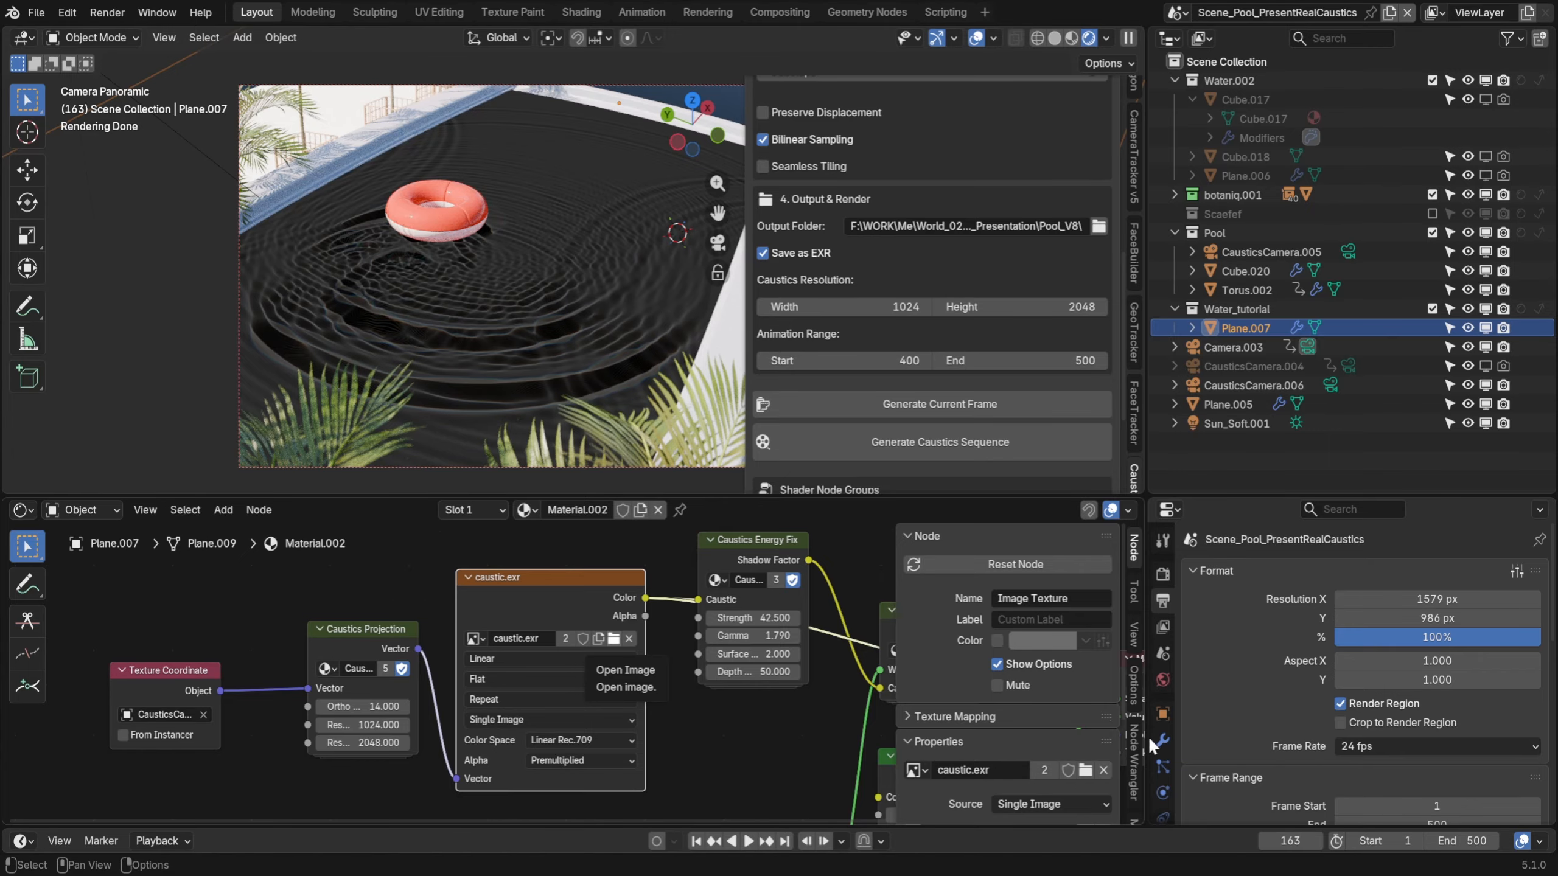
Generate the caustics sequence, load it from caustic_0250.exr as the texture's image sequence and play it on the water
click(938, 442)
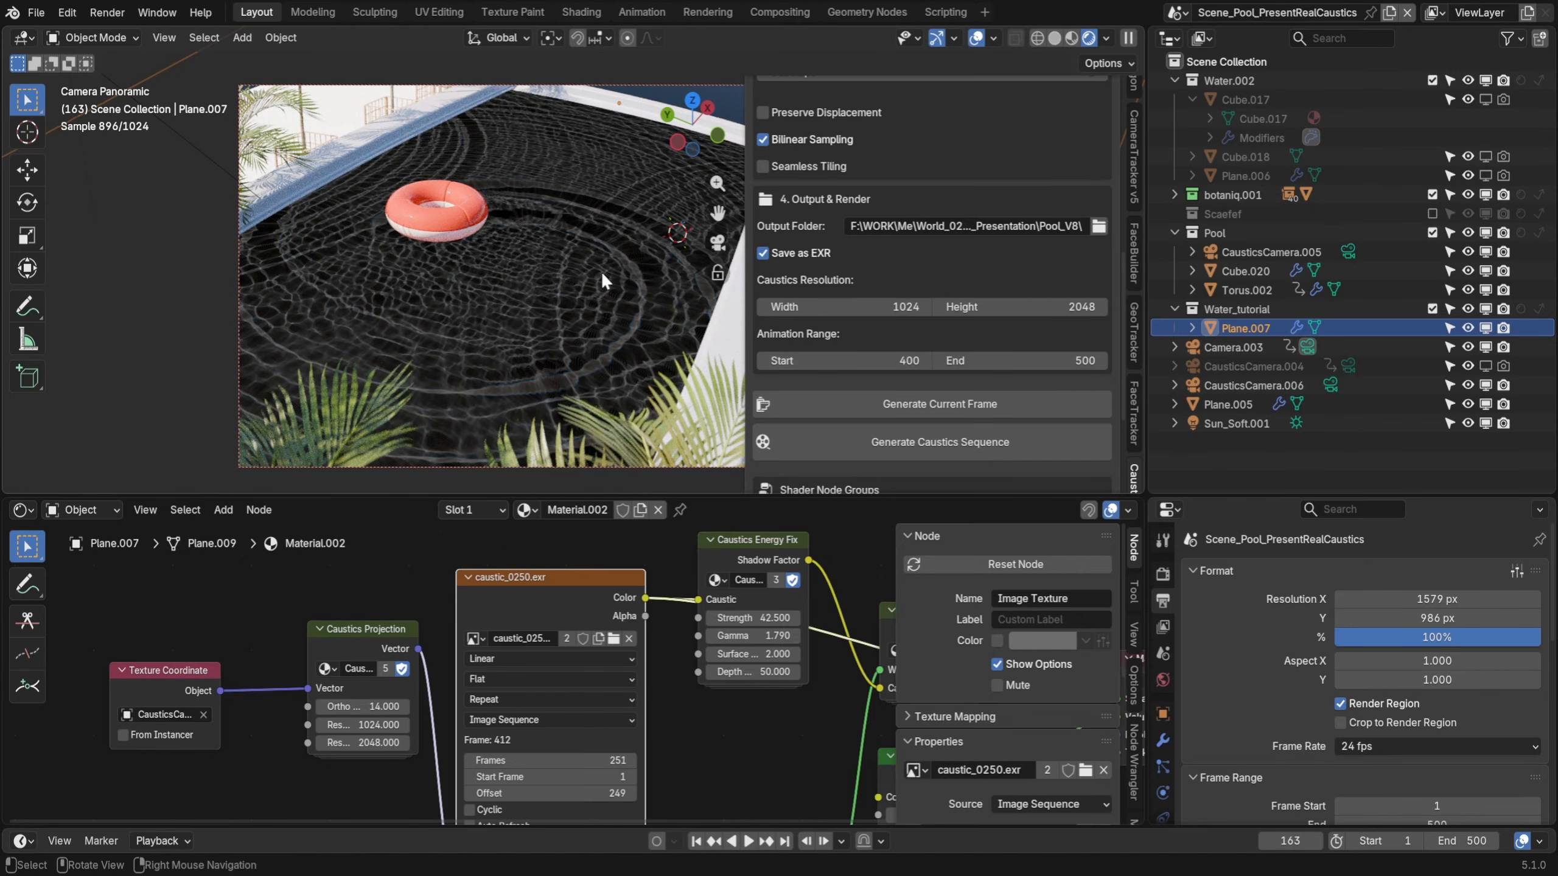
middle_drag(602, 271, 563, 299)
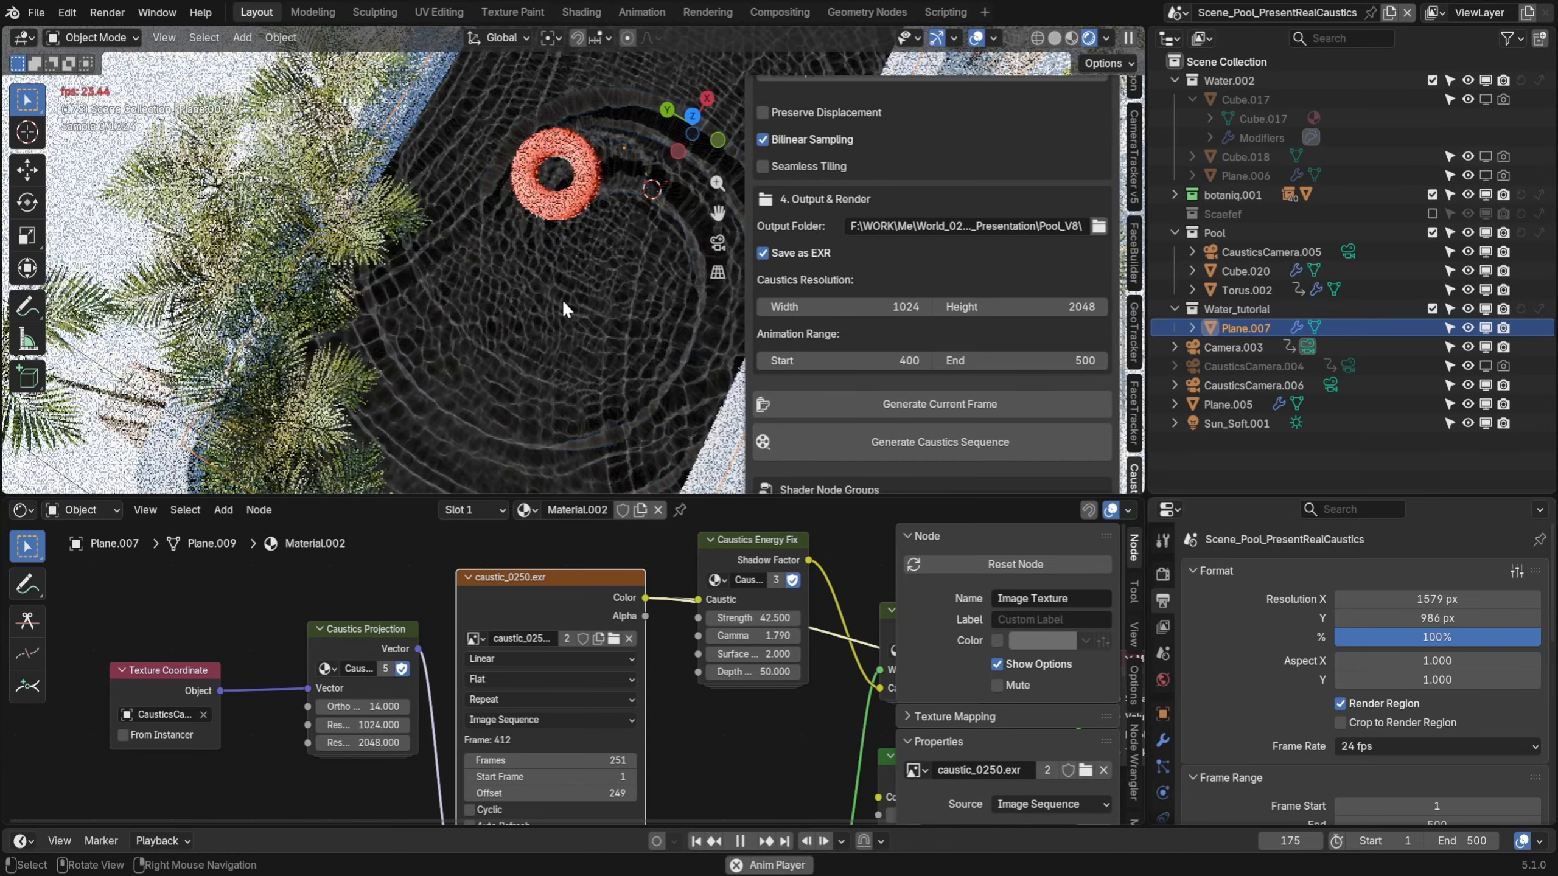
key(space)
Enable Auto Refresh and Cyclic on the caustic_0250.exr image sequence texture
middle_drag(573, 722, 625, 602)
click(542, 703)
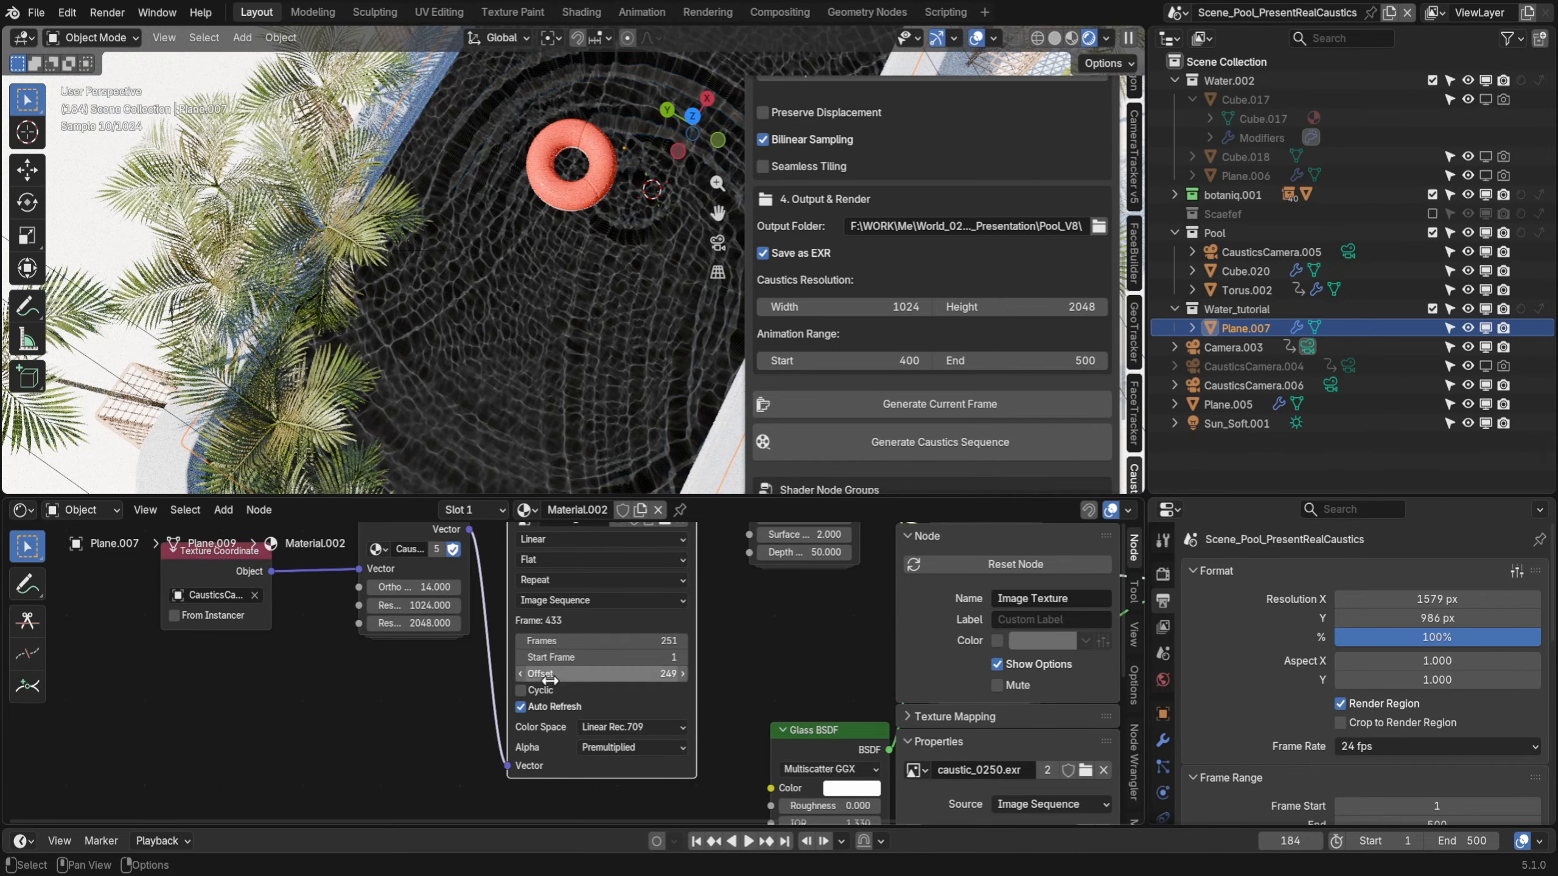
click(521, 689)
Play the animated caustics on the pool water through the scene camera on to frame 362
shift+middle_drag(611, 300, 562, 356)
key(space)
key(space)
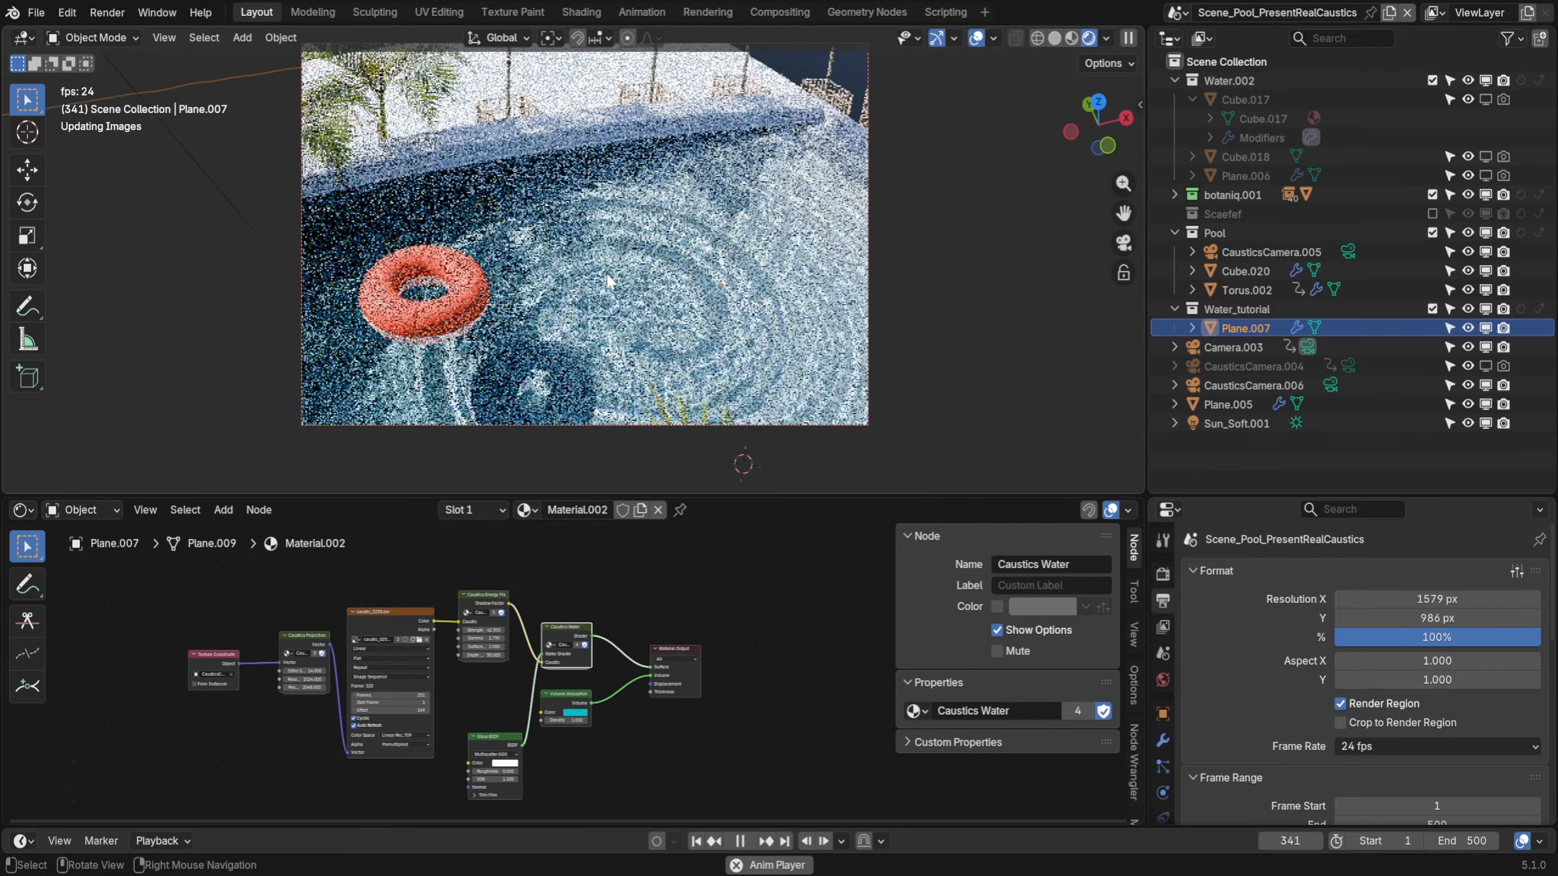
key(space)
key(space)
shift+middle_drag(667, 356, 708, 287)
key(space)
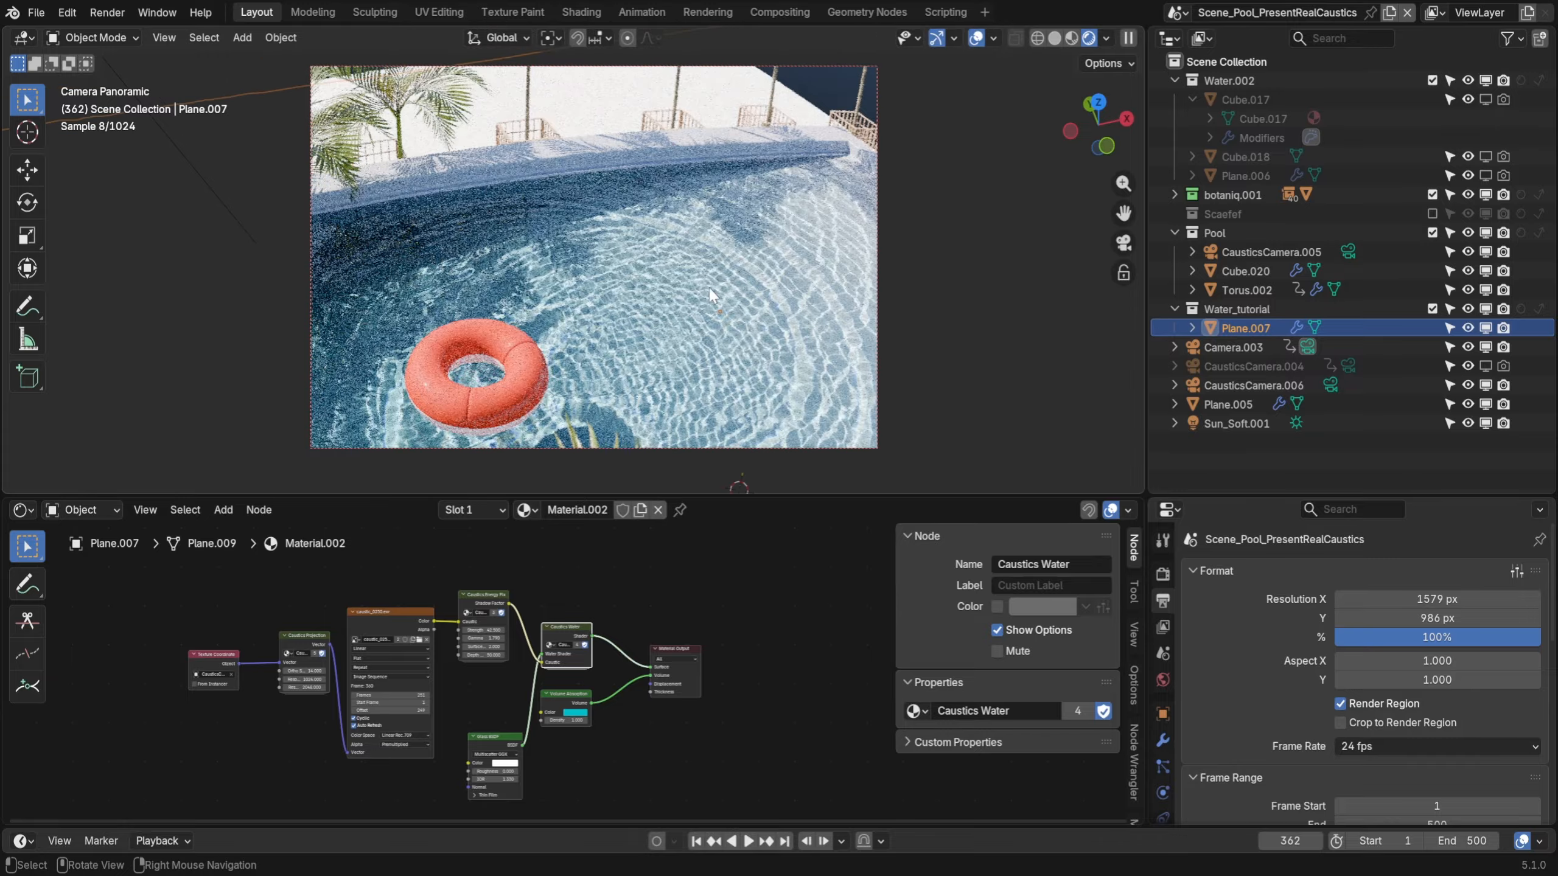
Enlarge the 3D viewport, frame the camera view closer and play the animation on to frame 394
drag(699, 495, 721, 650)
scroll(733, 485, up, 2)
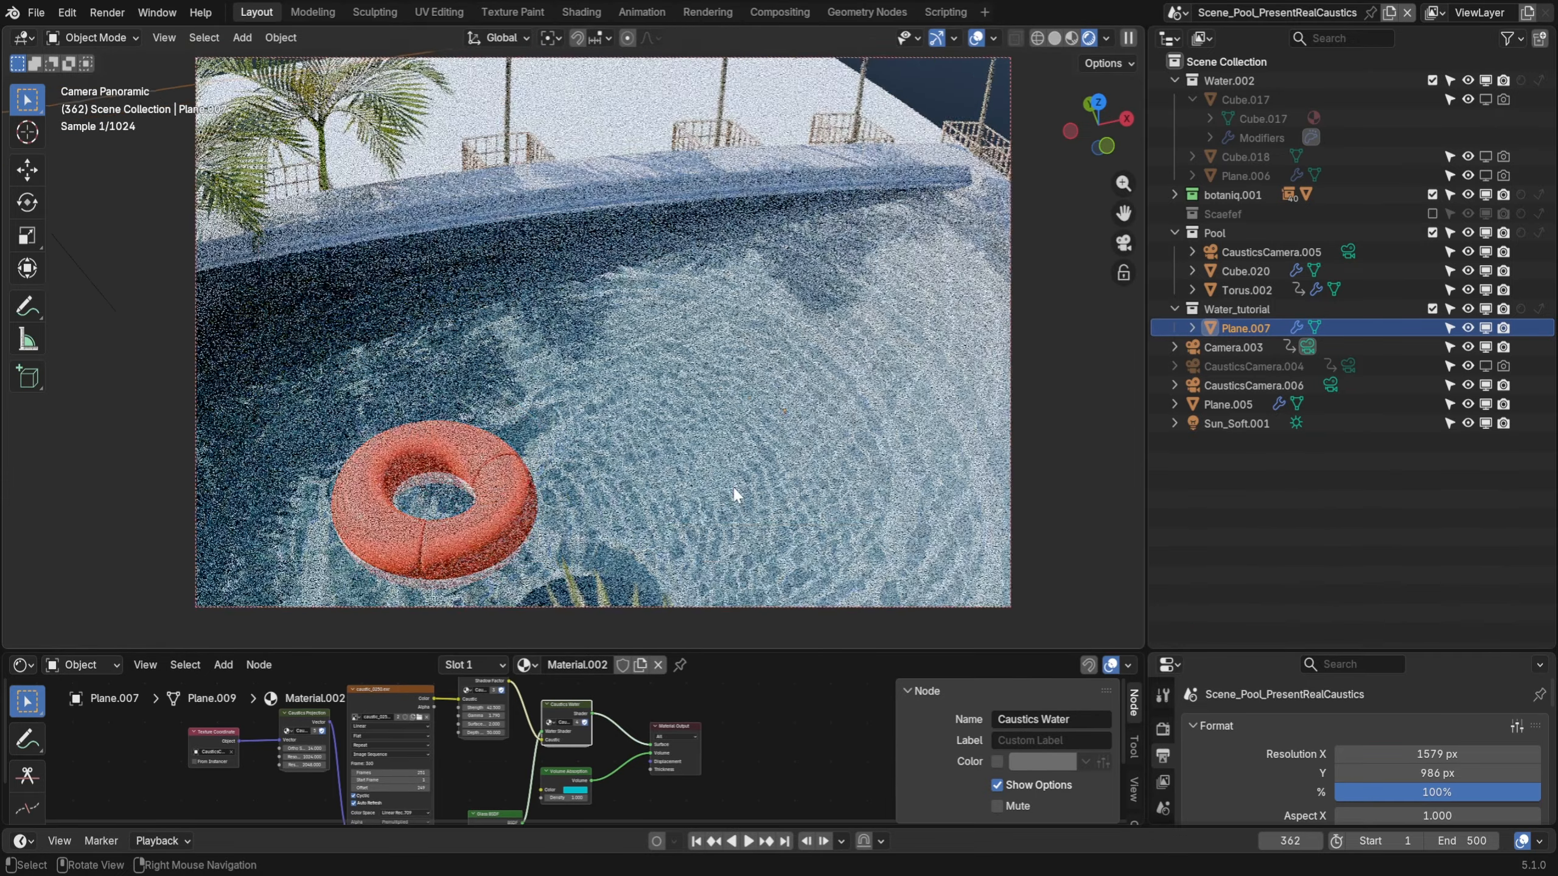
key(space)
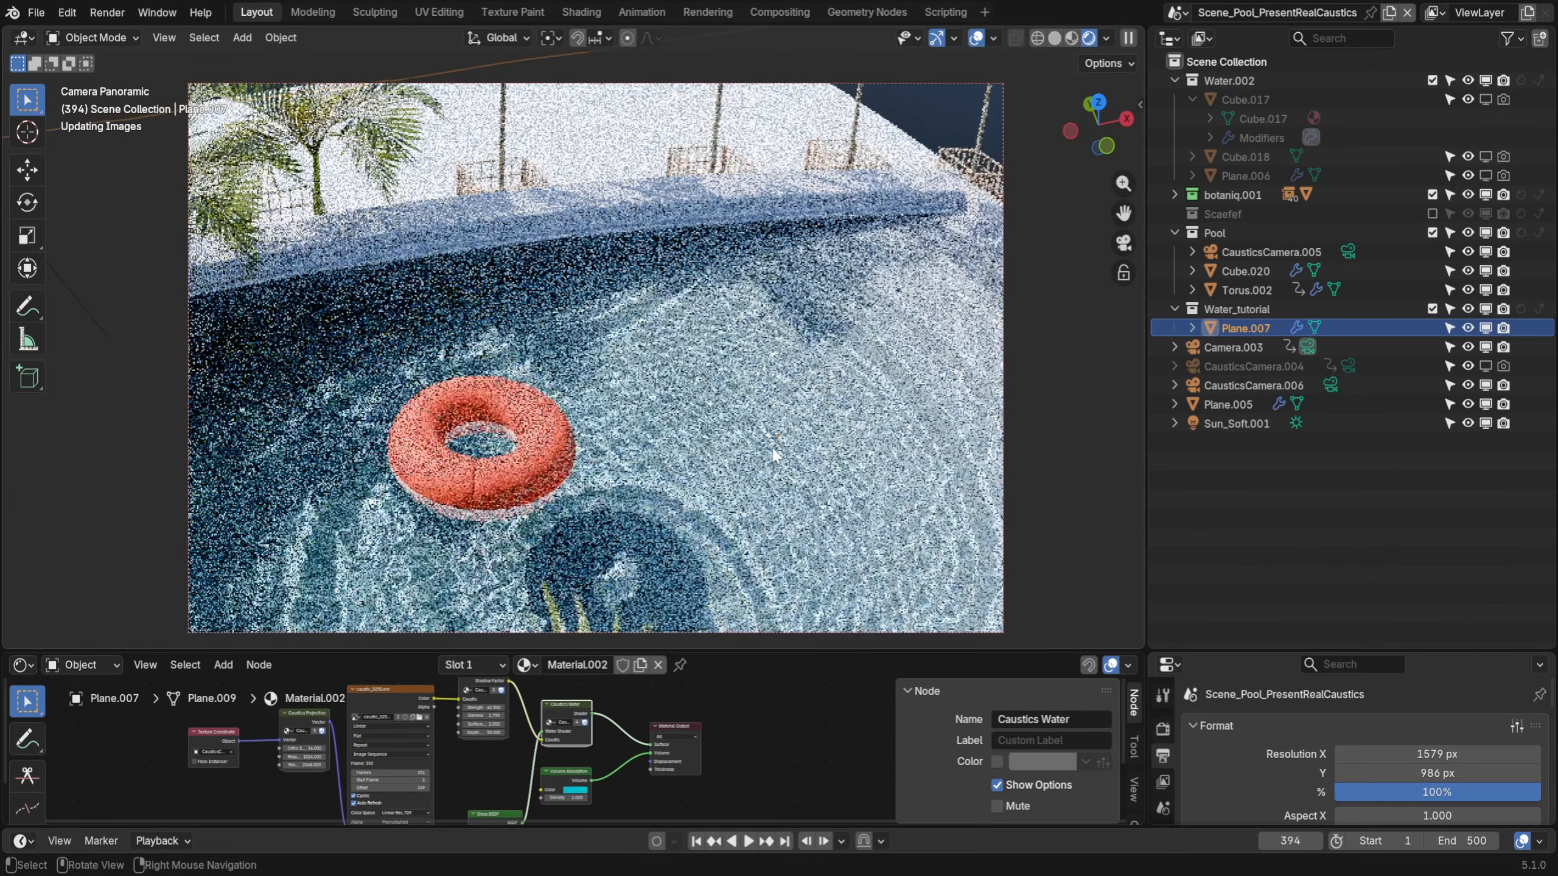
shift+middle_drag(740, 467, 767, 425)
Play the animation past its last frame to frame 68, pausing on the way to inspect the rendered caustics
key(space)
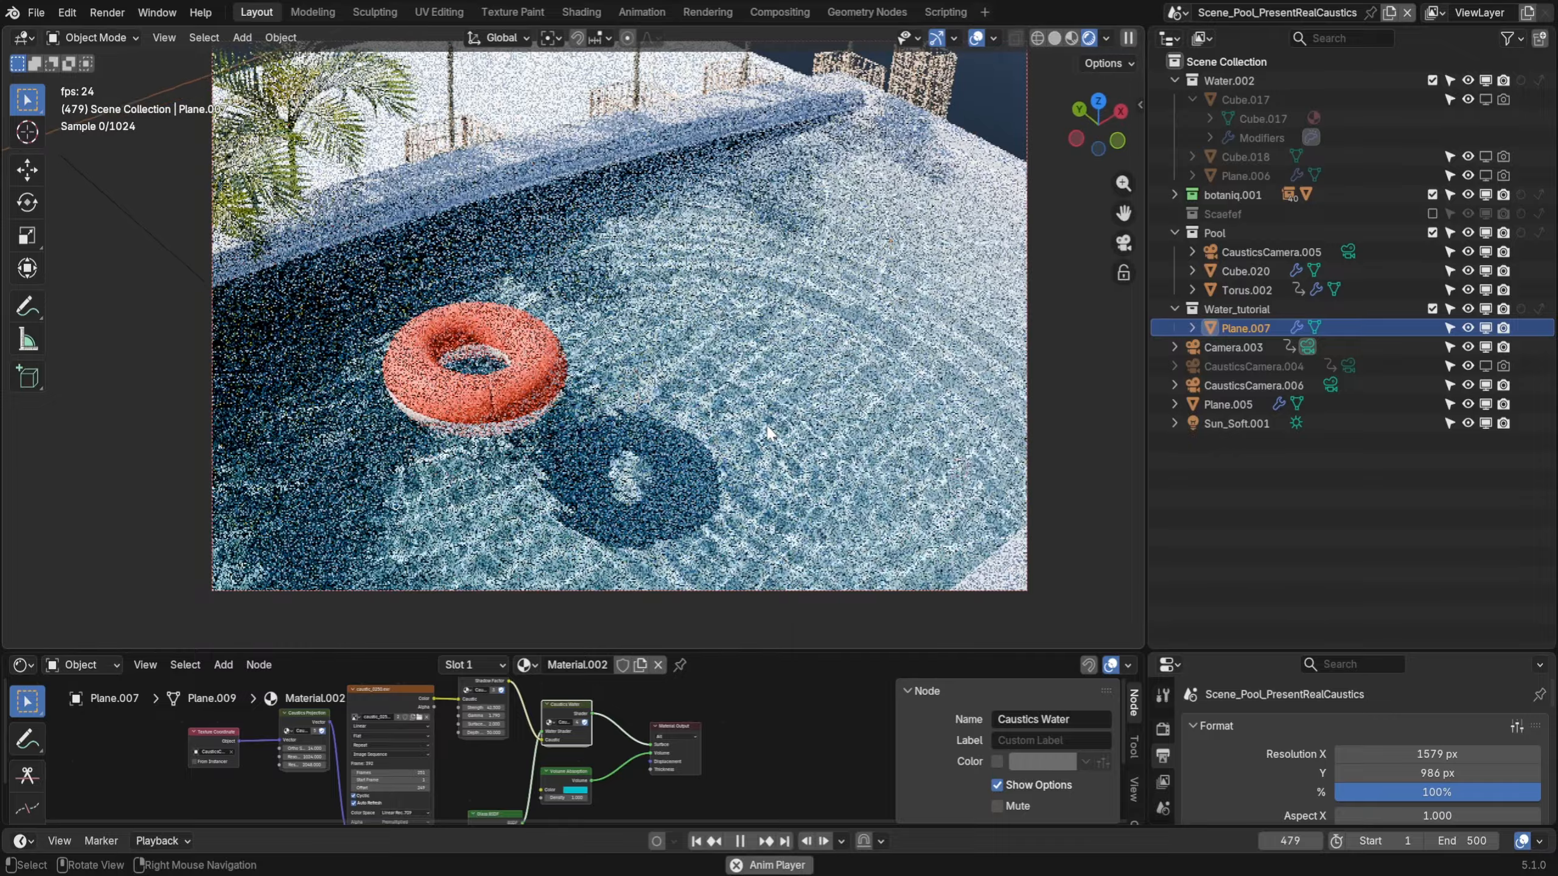
key(space)
key(space)
key(space)
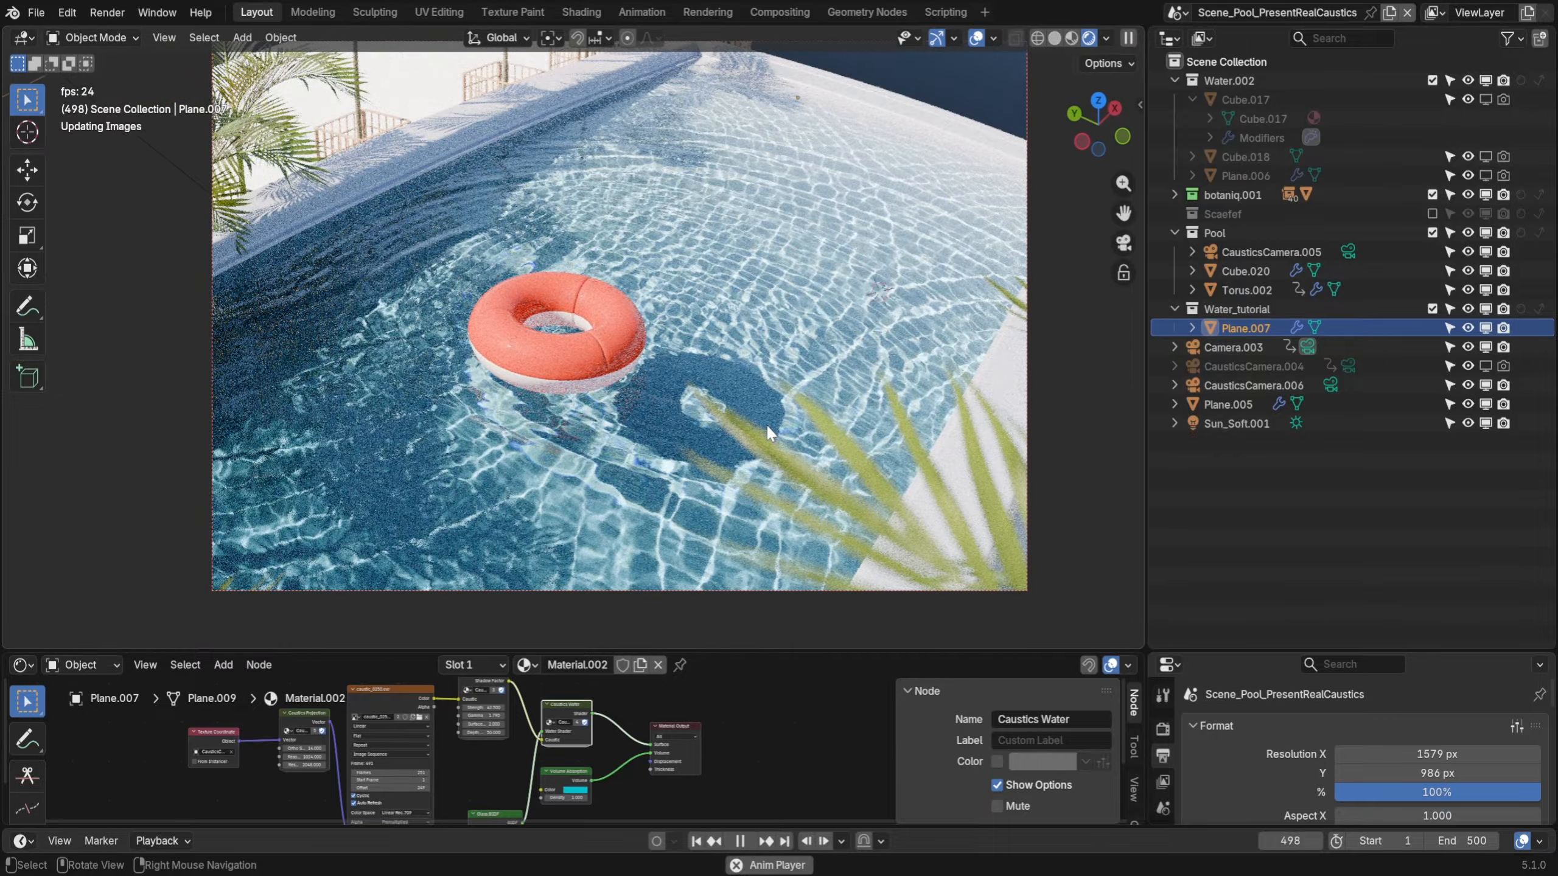
key(space)
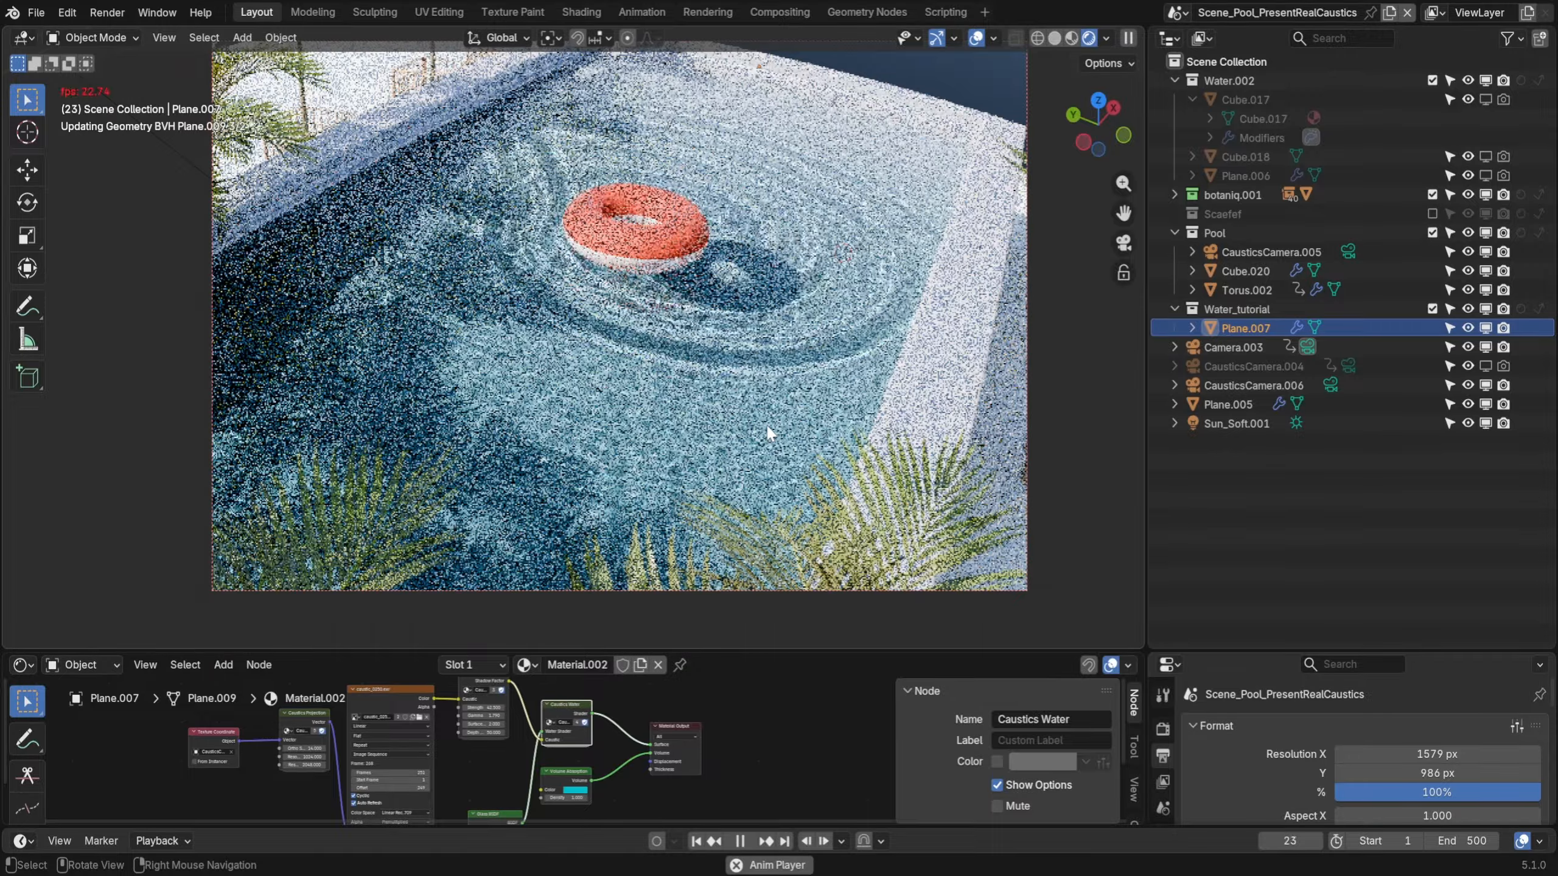
key(space)
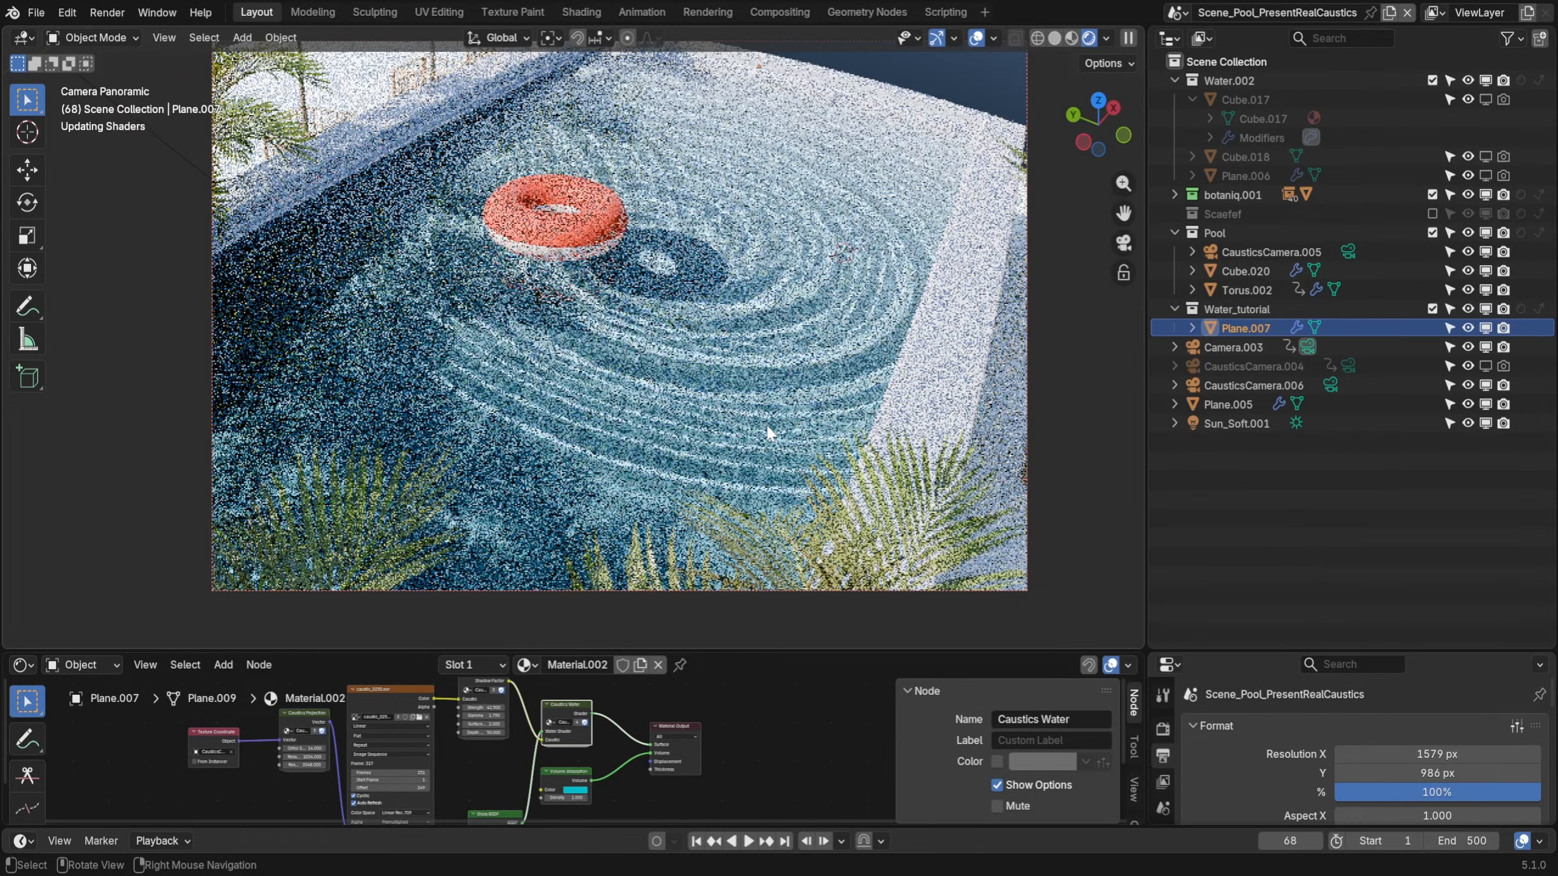